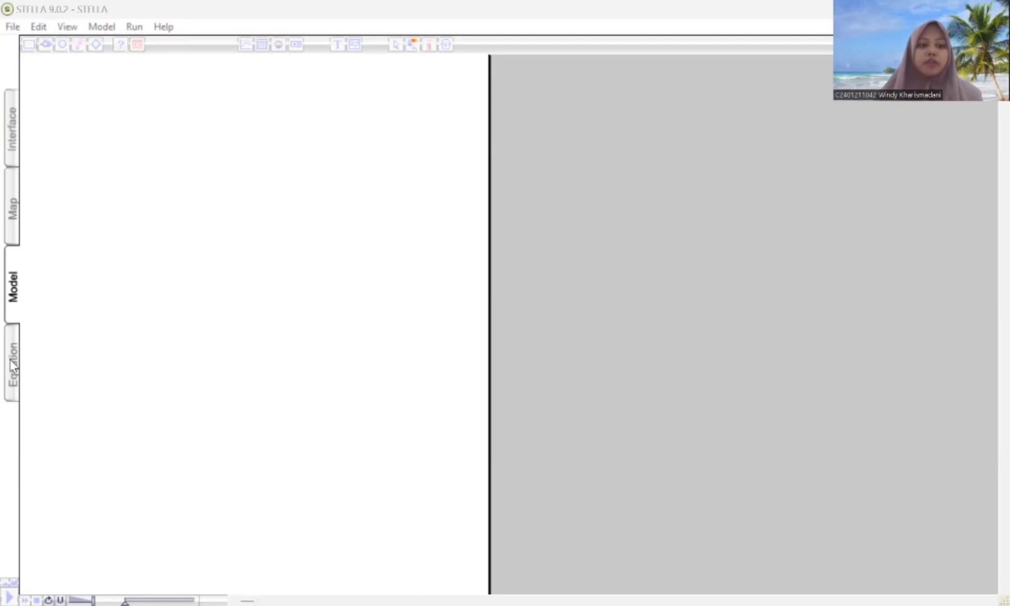
{"action": "left_click", "coordinate": [18, 343]}
{"action": "left_click", "coordinate": [16, 275]}
{"action": "left_click", "coordinate": [13, 208]}
{"action": "left_click", "coordinate": [14, 131]}
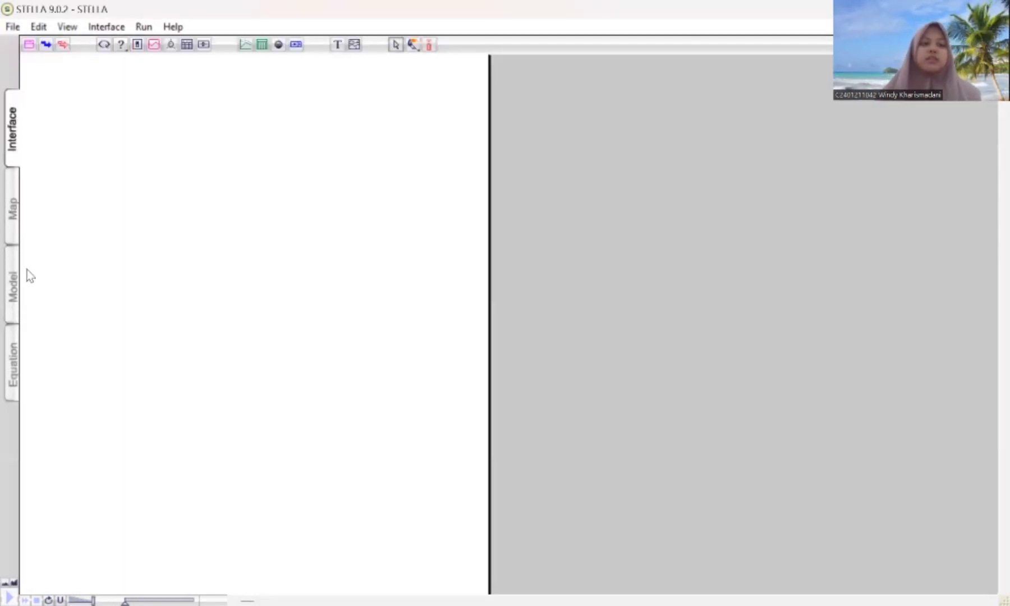
{"action": "left_click", "coordinate": [17, 285]}
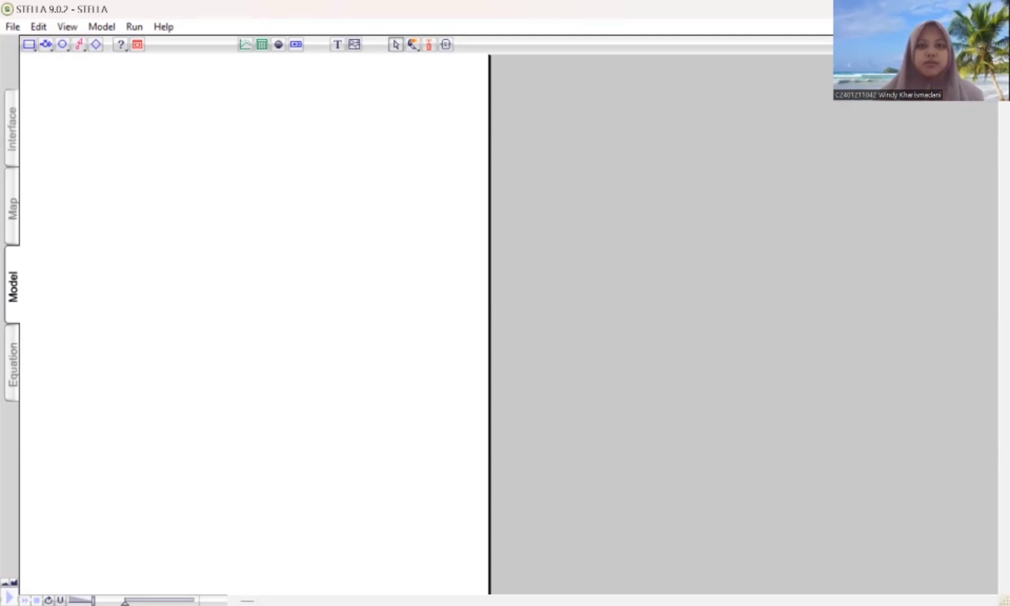
Create a new blank model and stay on its Map layer.
{"action": "left_click", "coordinate": [12, 27]}
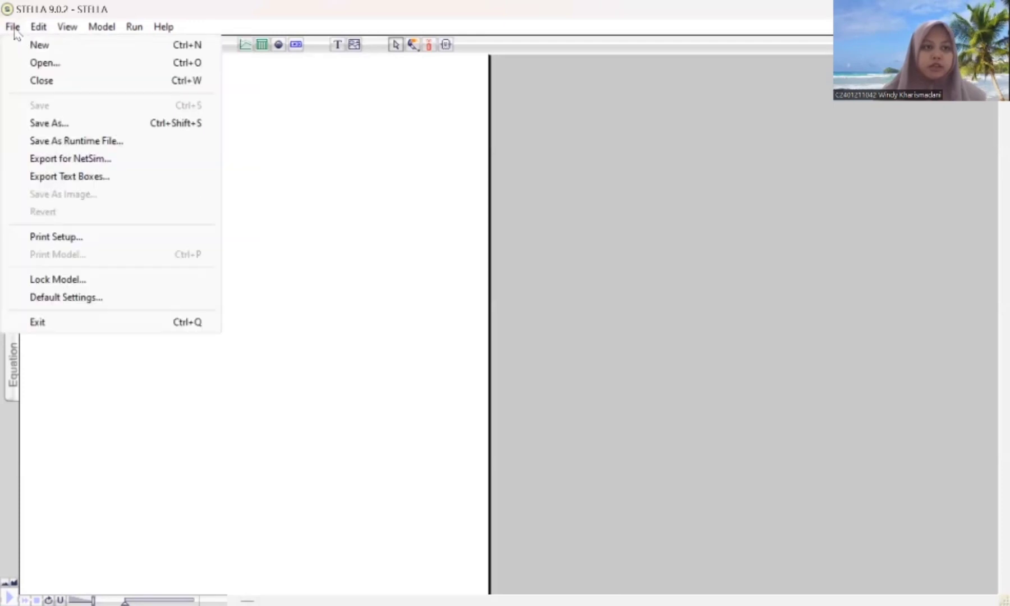
{"action": "left_click", "coordinate": [18, 44]}
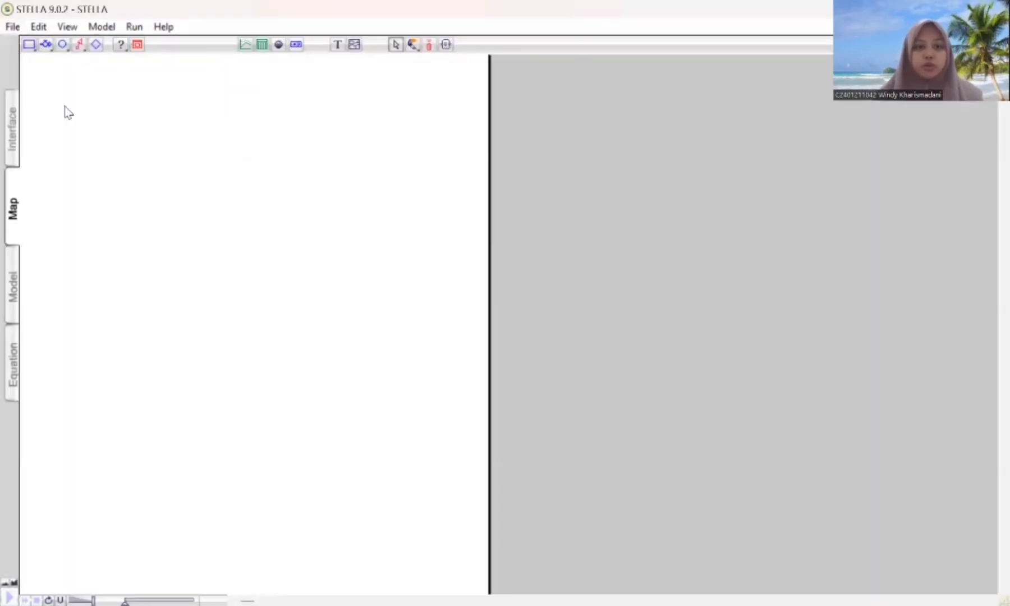
{"action": "left_click", "coordinate": [8, 29]}
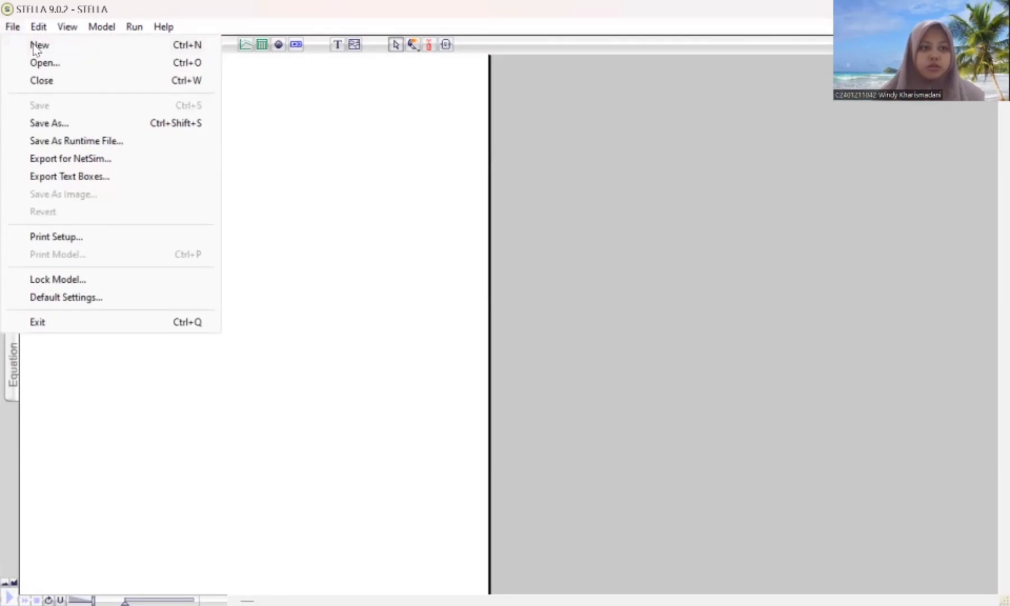
{"action": "left_click", "coordinate": [35, 48]}
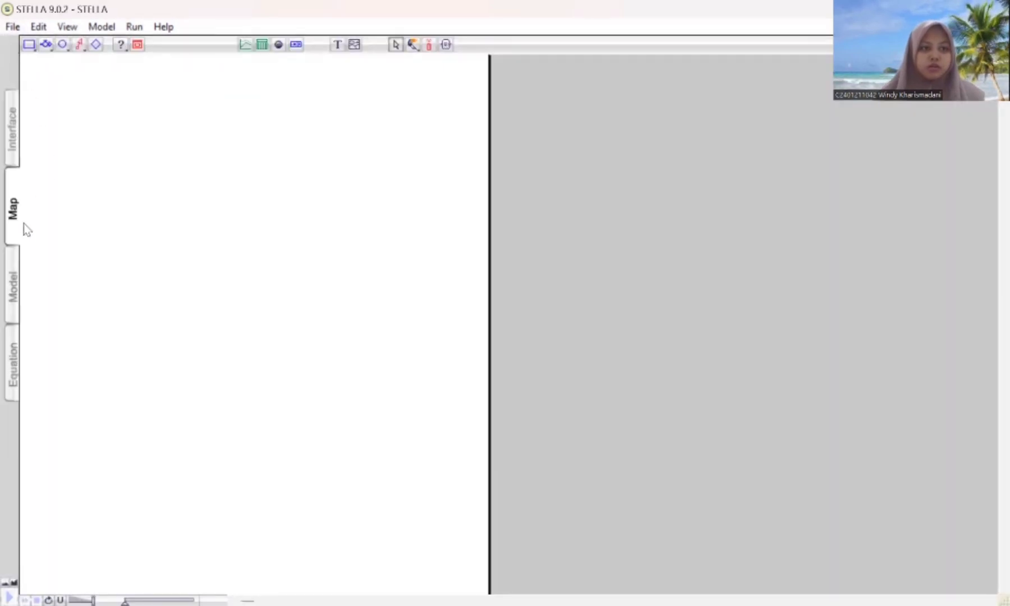
{"action": "left_click", "coordinate": [8, 287]}
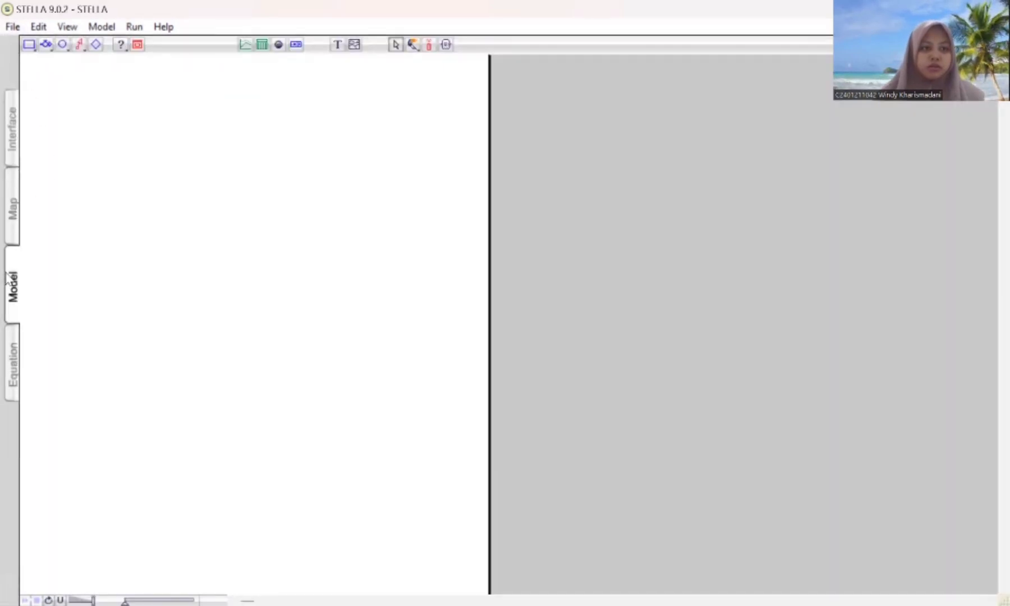
{"action": "left_click", "coordinate": [13, 27]}
{"action": "left_click", "coordinate": [71, 48]}
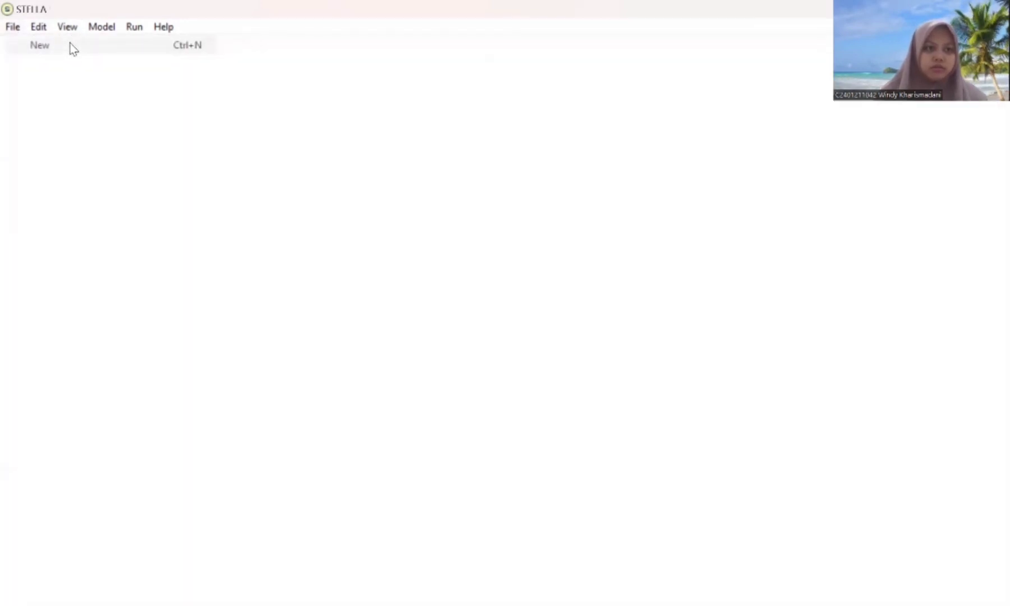
{"action": "left_click", "coordinate": [16, 28]}
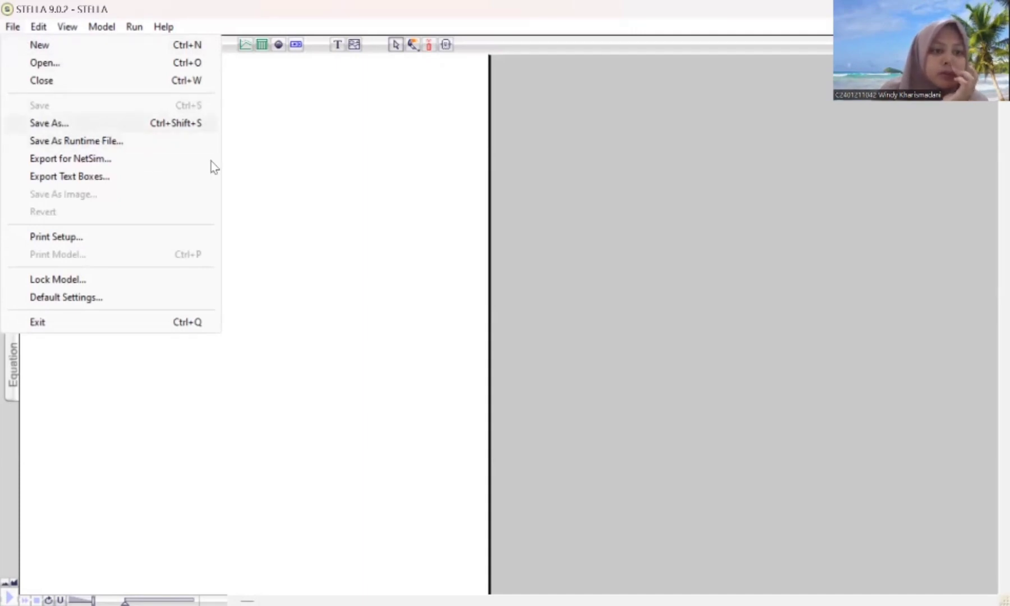
{"action": "left_click", "coordinate": [260, 153]}
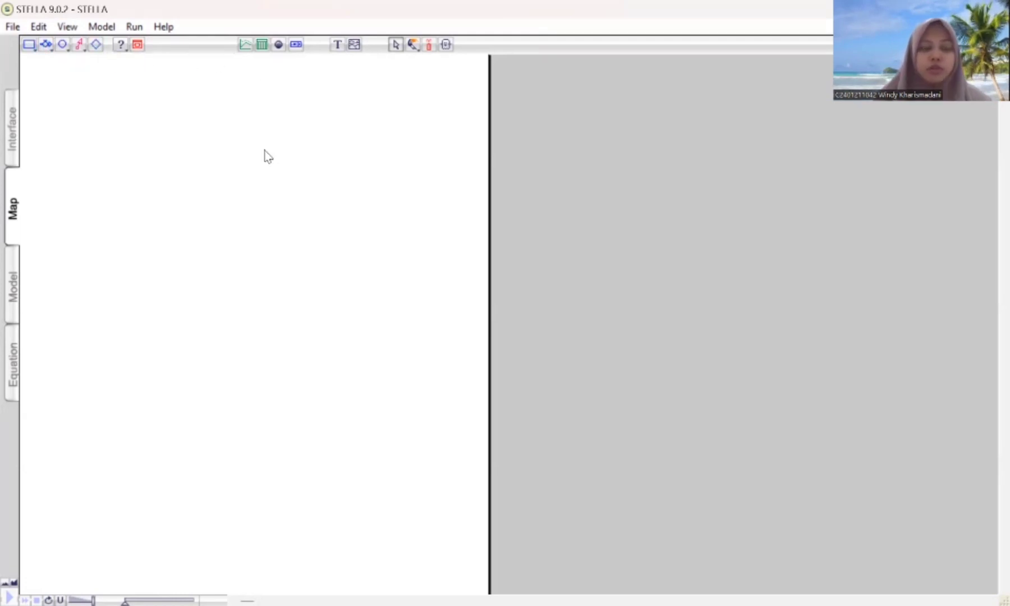
Add a stock named "Water on Cover" in the upper part of the page.
{"action": "left_click", "coordinate": [29, 47]}
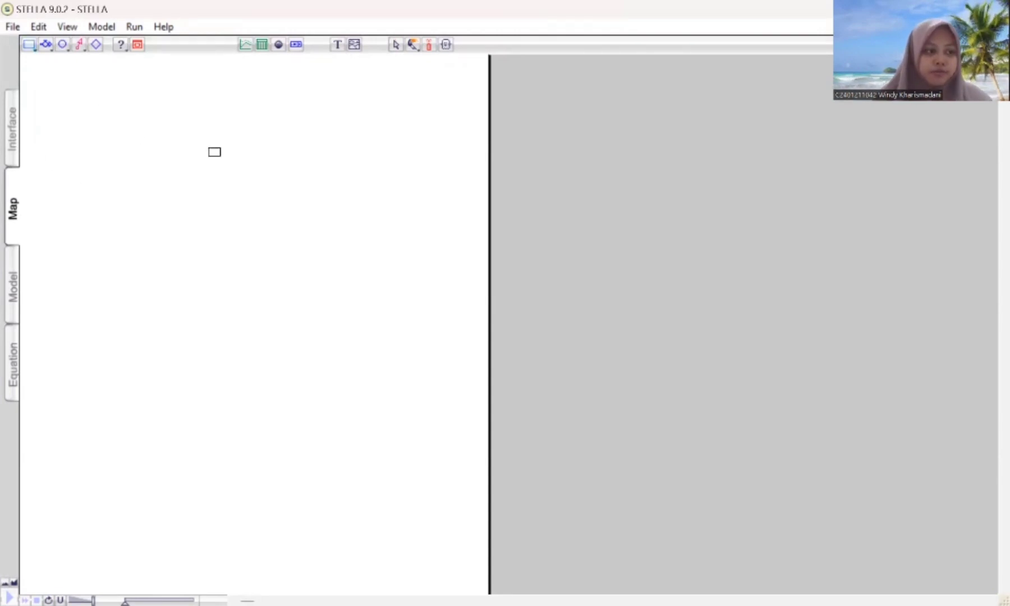
{"action": "left_click", "coordinate": [361, 165]}
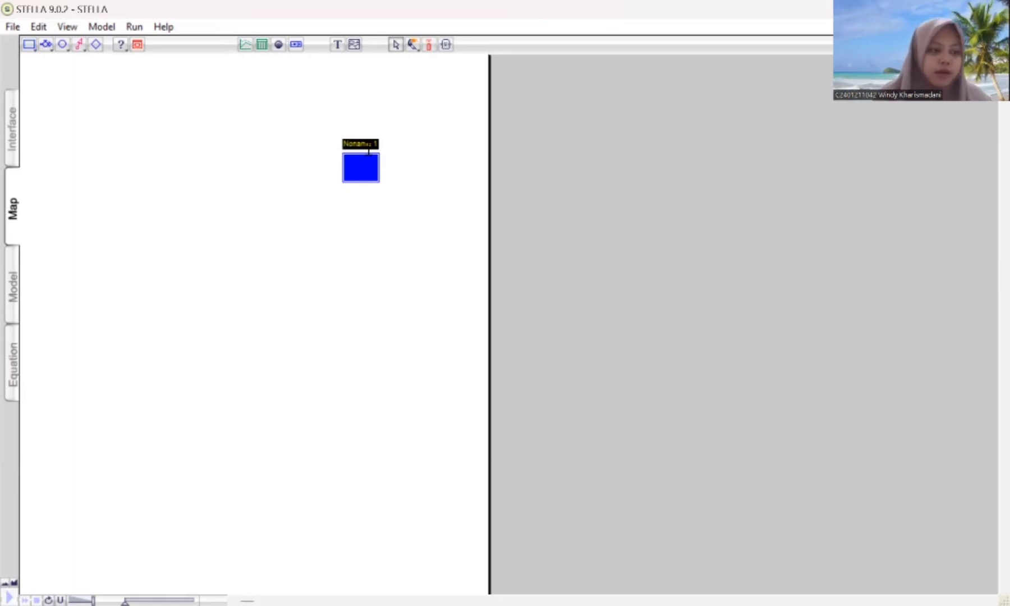
{"action": "type", "text": "w"}
{"action": "key", "text": "BackSpace"}
{"action": "type", "text": "Water on Cover"}
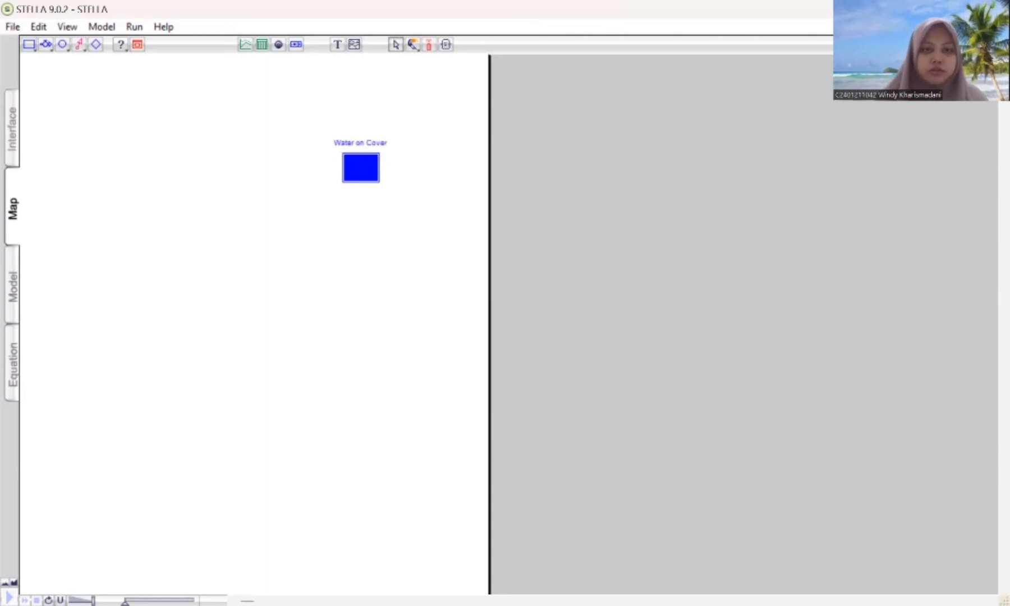
{"action": "left_click", "coordinate": [240, 149]}
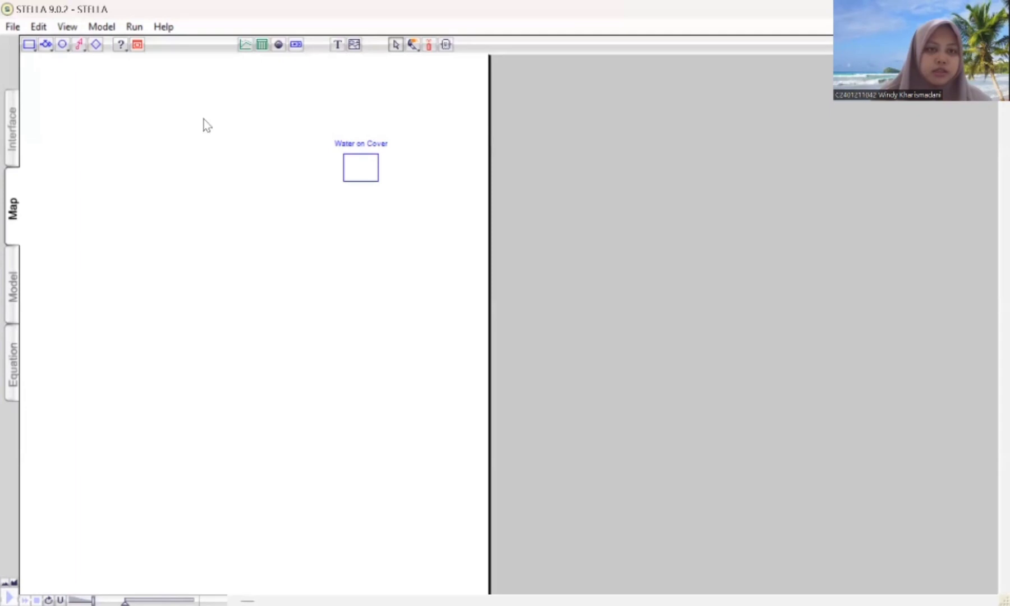
Add a second stock named "Water in Air" to the lower left of Water on Cover.
{"action": "left_click", "coordinate": [29, 44]}
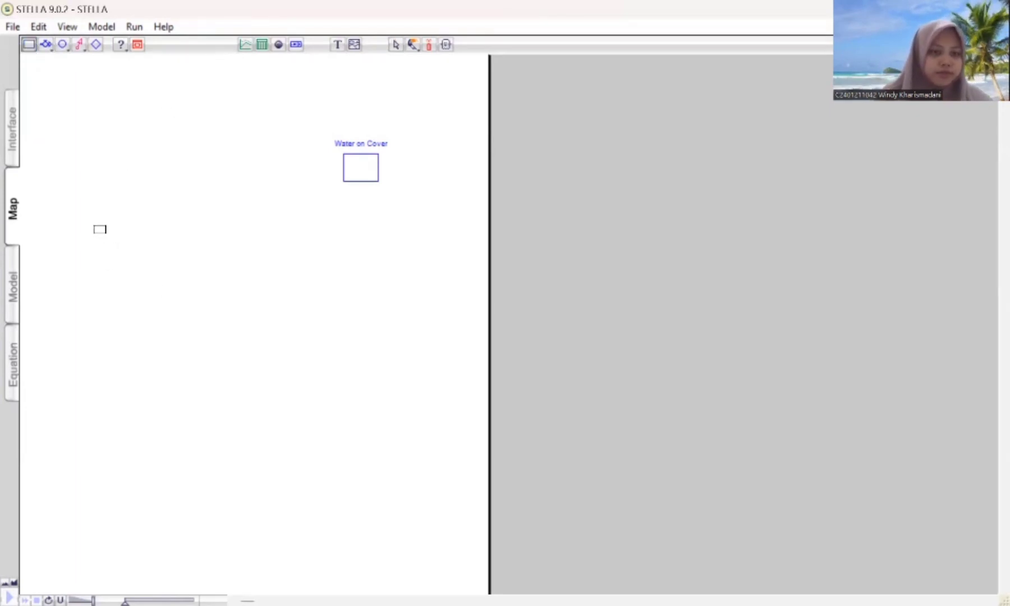
{"action": "left_click", "coordinate": [132, 241]}
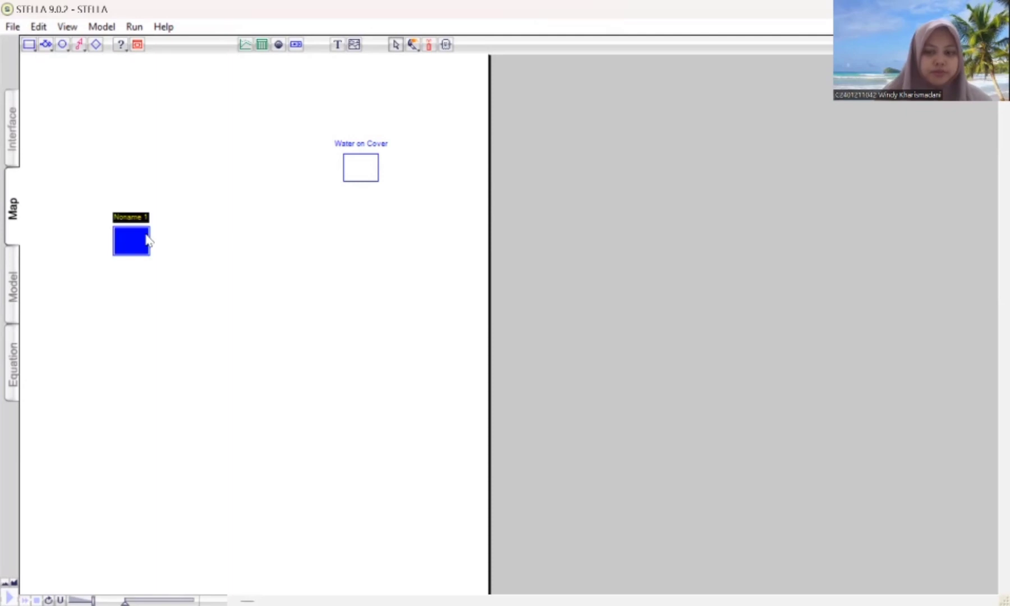
{"action": "type", "text": "Watw"}
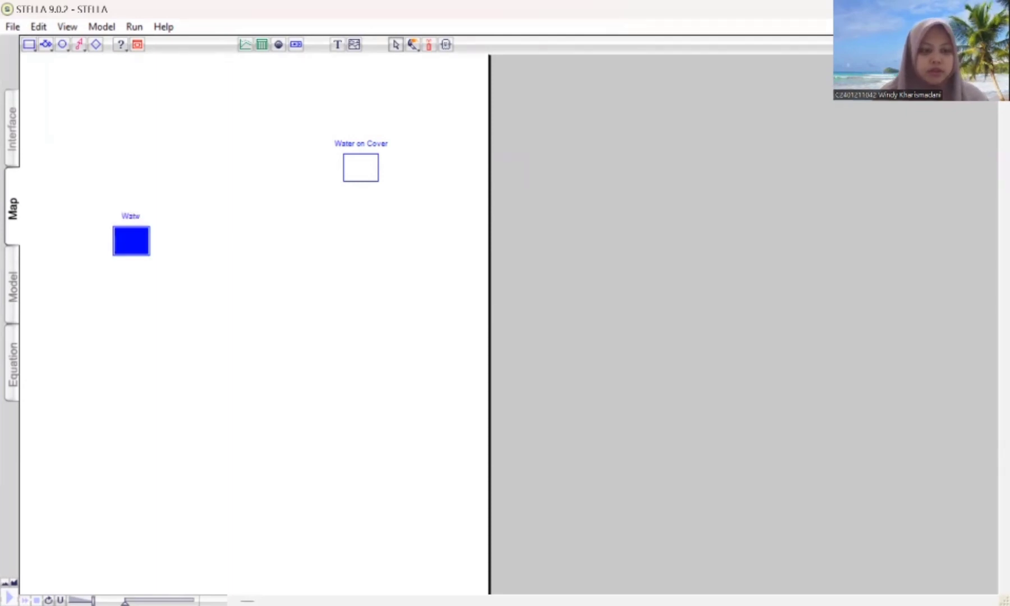
{"action": "key", "text": "BackSpace"}
{"action": "type", "text": "er in"}
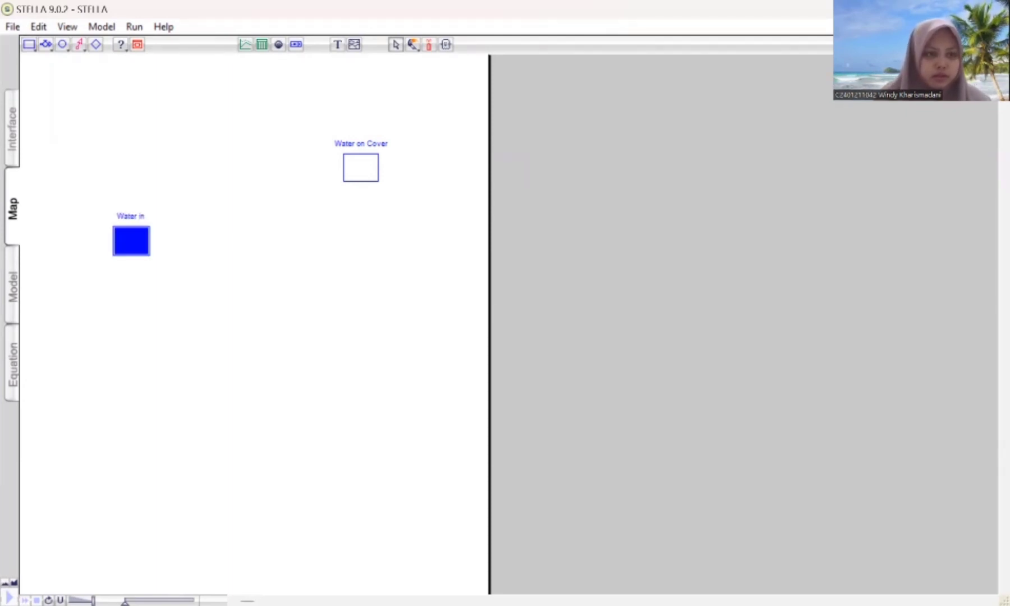
{"action": "type", "text": " A"}
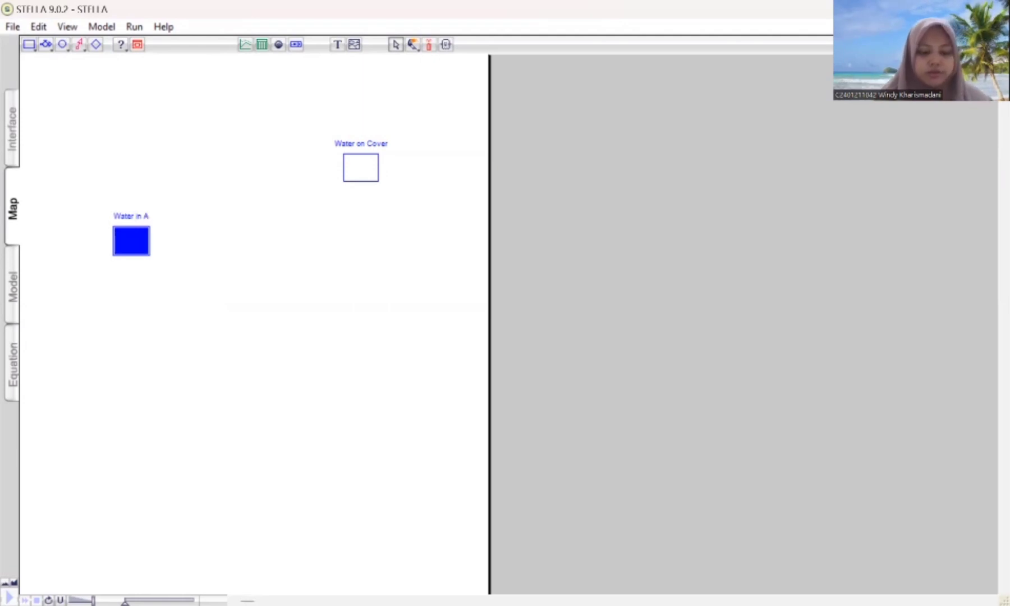
{"action": "type", "text": "ir"}
{"action": "left_click", "coordinate": [194, 291]}
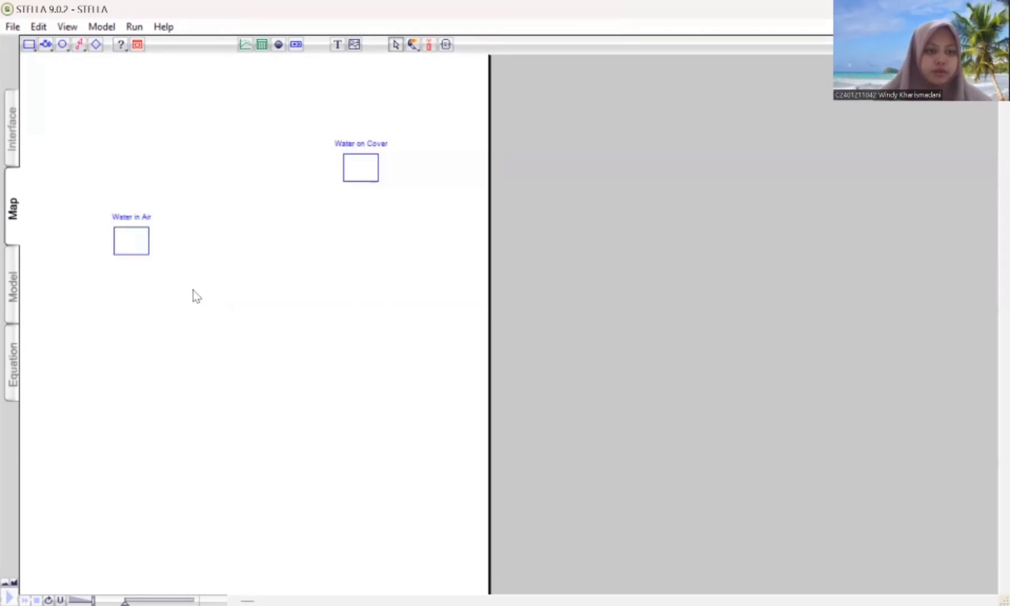
Add a stock named "Water in Plan" below Water on Cover and place its label at the stock's right side.
{"action": "left_click", "coordinate": [29, 45]}
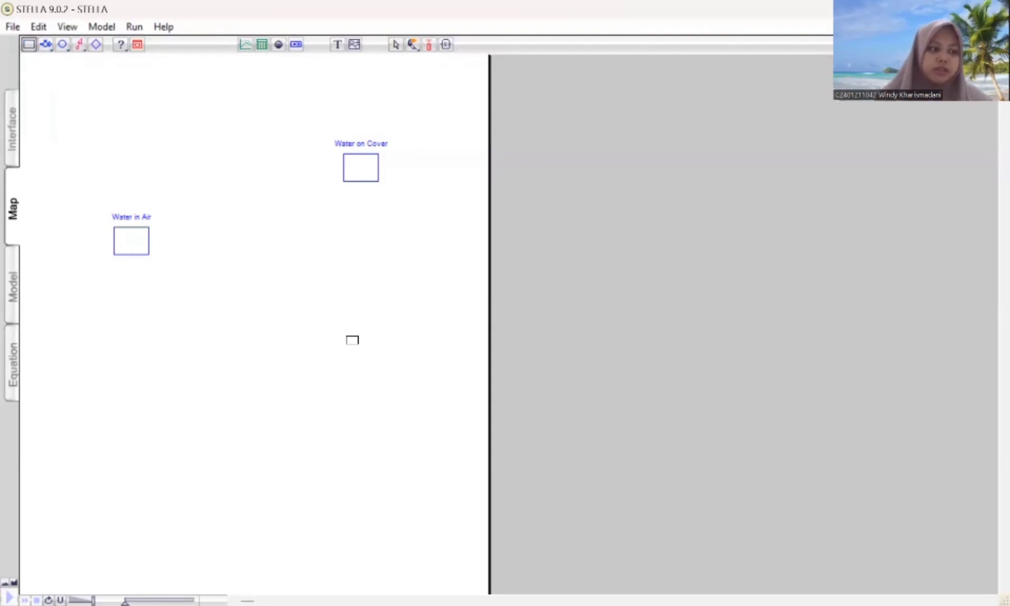
{"action": "left_click", "coordinate": [354, 330]}
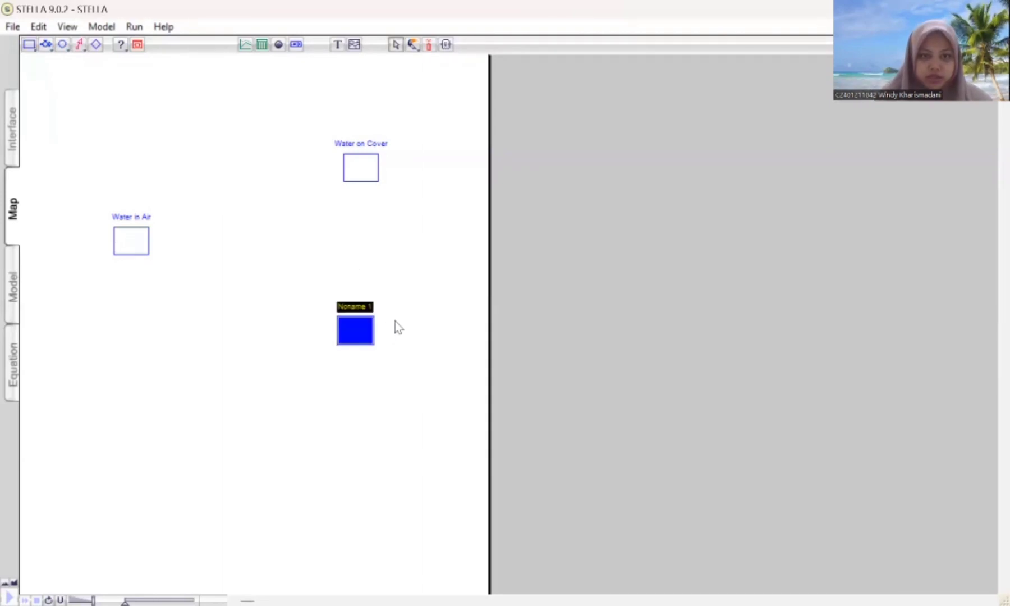
{"action": "left_click", "coordinate": [375, 335]}
{"action": "left_click_drag", "start_coordinate": [377, 336], "coordinate": [376, 334]}
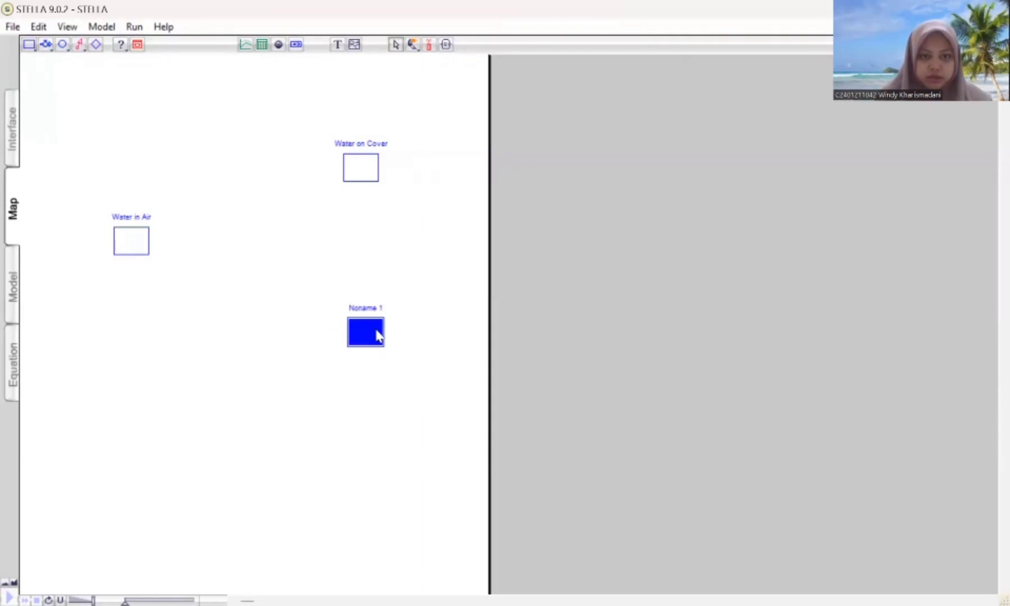
{"action": "left_click", "coordinate": [384, 309]}
{"action": "left_click", "coordinate": [381, 310]}
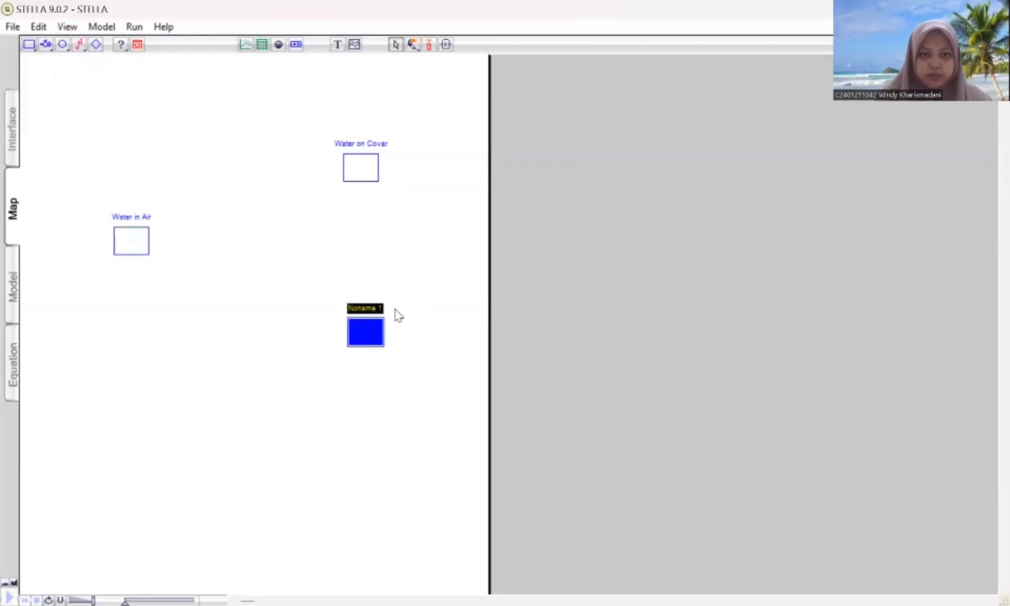
{"action": "key", "text": "BackSpace"}
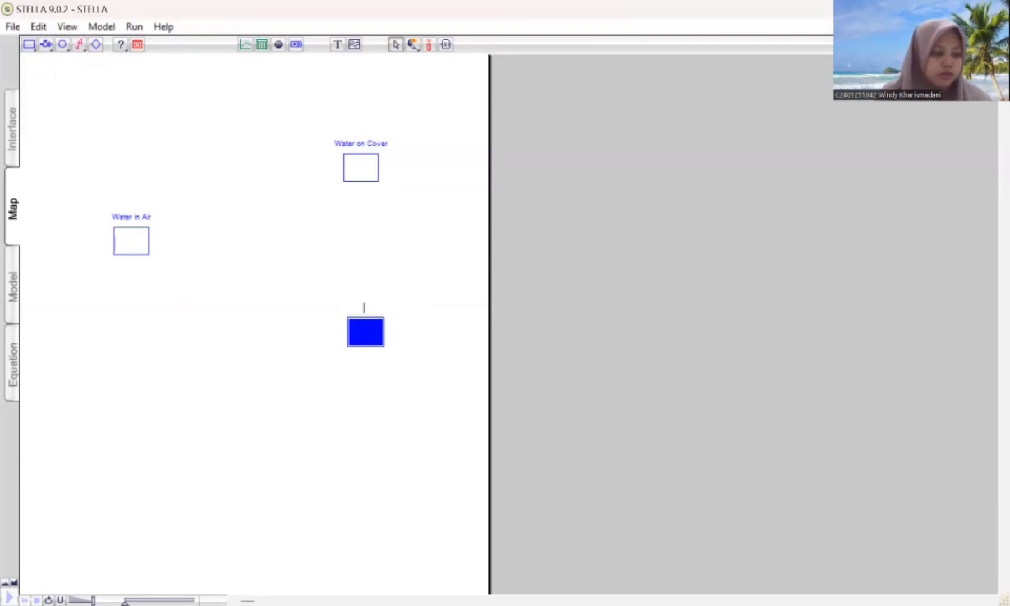
{"action": "type", "text": "Water in Plan"}
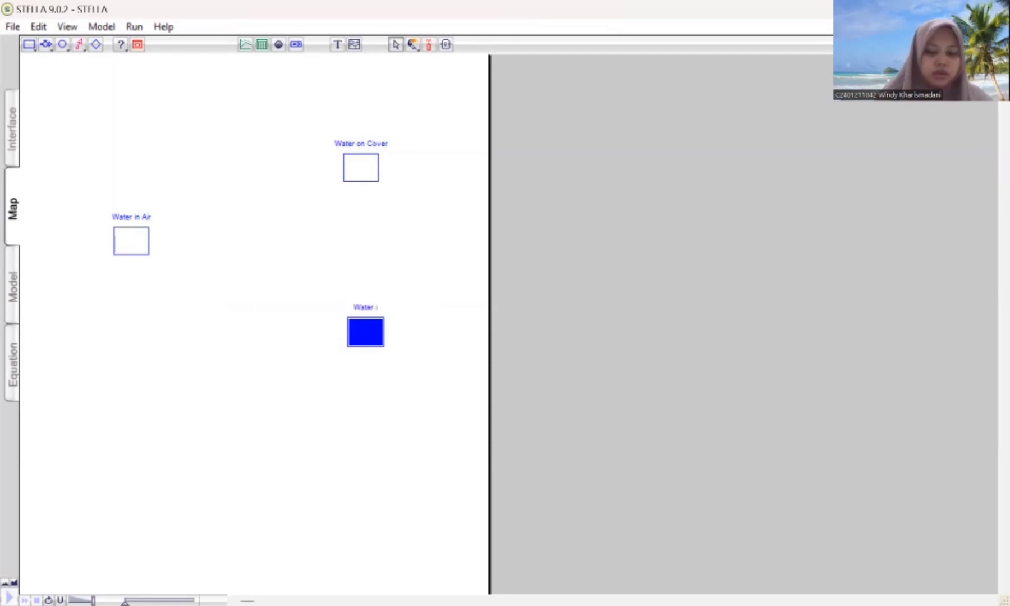
{"action": "left_click", "coordinate": [410, 347]}
{"action": "left_click_drag", "start_coordinate": [386, 312], "coordinate": [411, 341]}
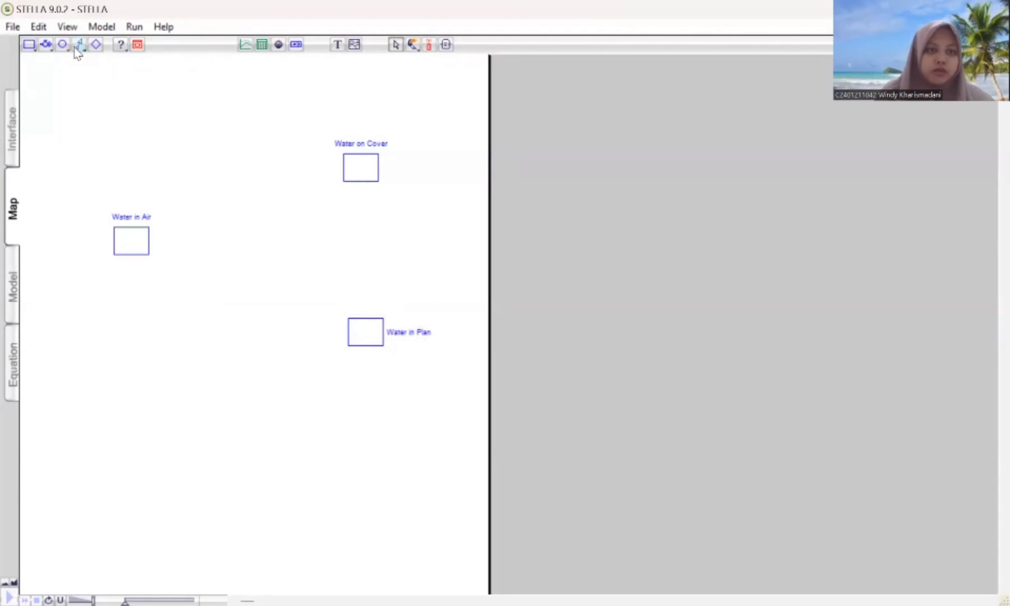
Draw a flow from the Water on Cover stock down to the Water in Plan stock.
{"action": "left_click", "coordinate": [45, 46]}
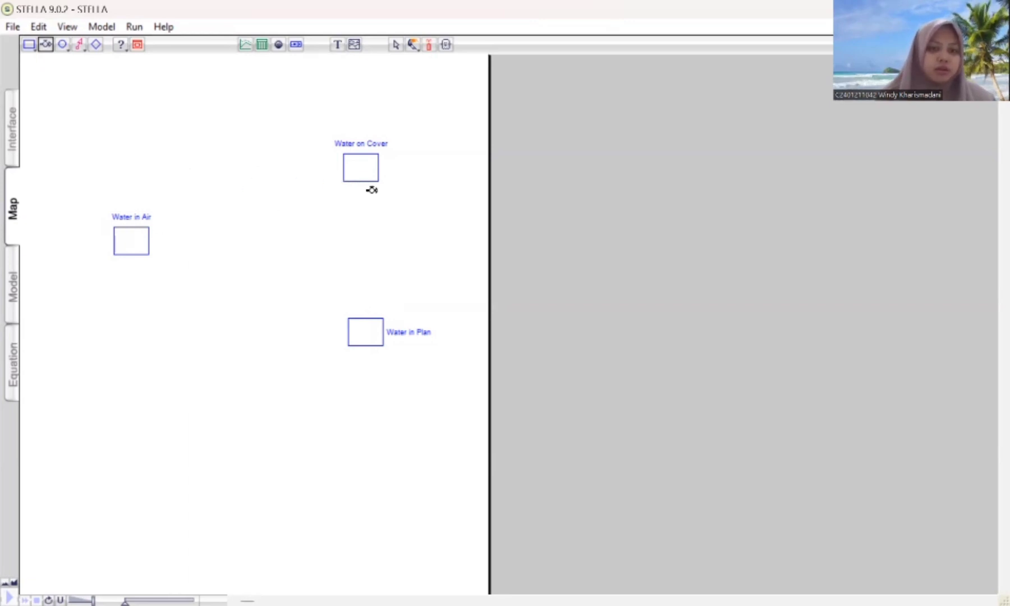
{"action": "left_click_drag", "start_coordinate": [365, 170], "coordinate": [357, 317]}
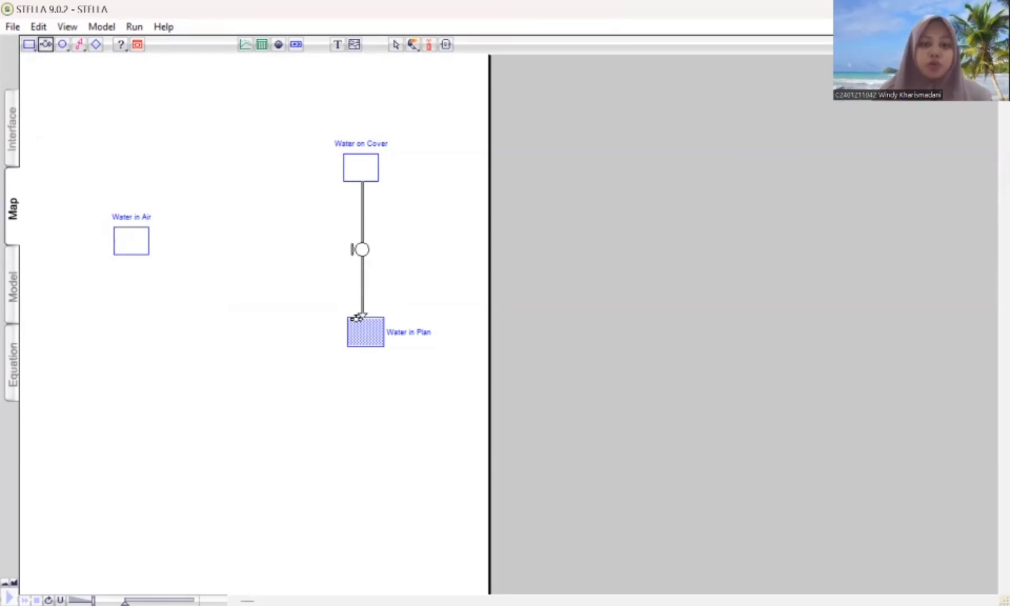
{"action": "left_click_drag", "start_coordinate": [358, 318], "coordinate": [366, 337]}
{"action": "left_click", "coordinate": [367, 341]}
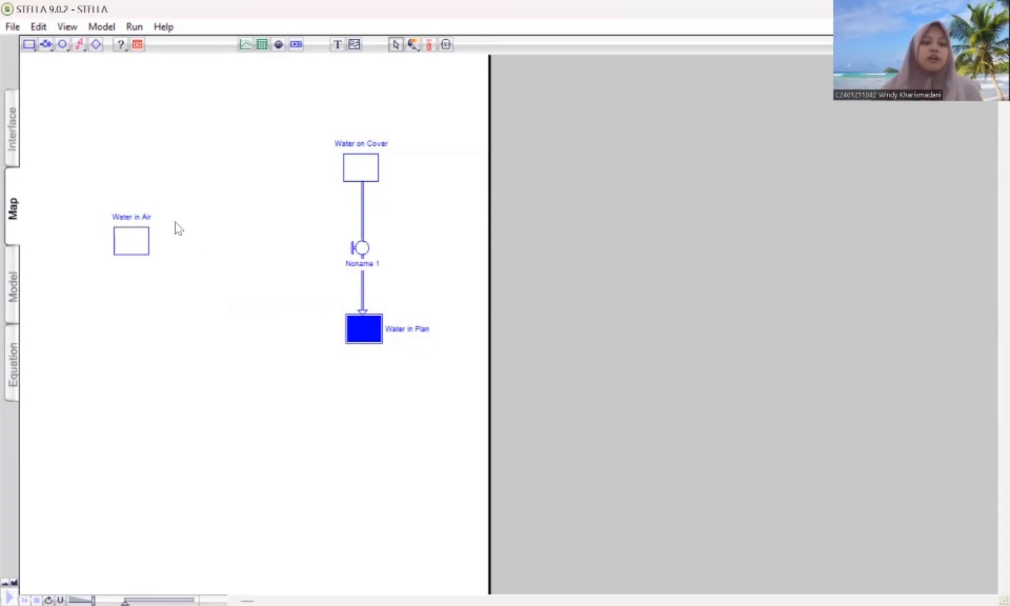
Place the Water in Air label at its stock's left side and draw a flow from Water in Air to Water on Cover.
{"action": "left_click_drag", "start_coordinate": [115, 220], "coordinate": [93, 241]}
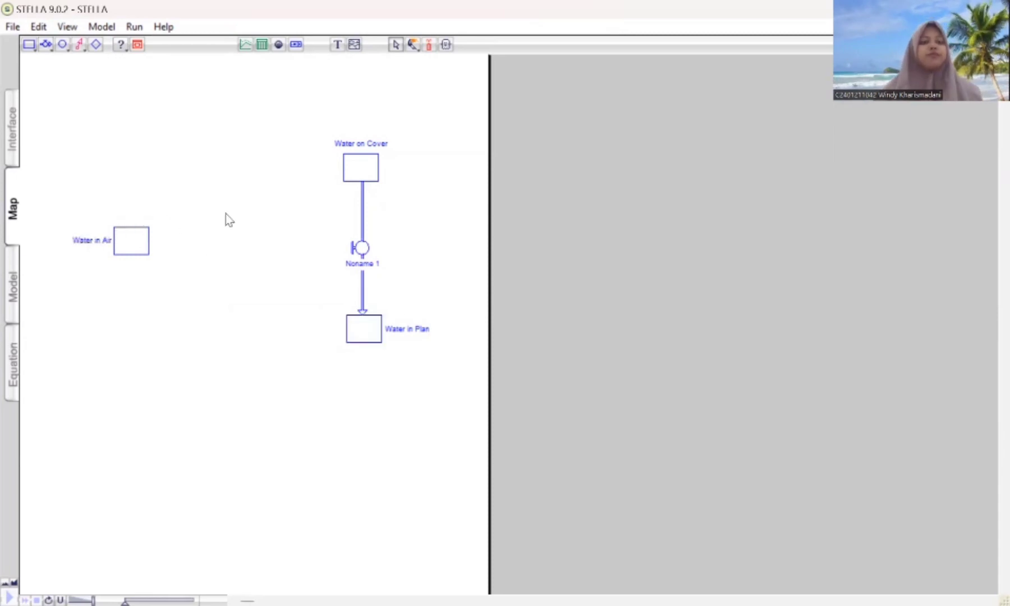
{"action": "left_click", "coordinate": [46, 44]}
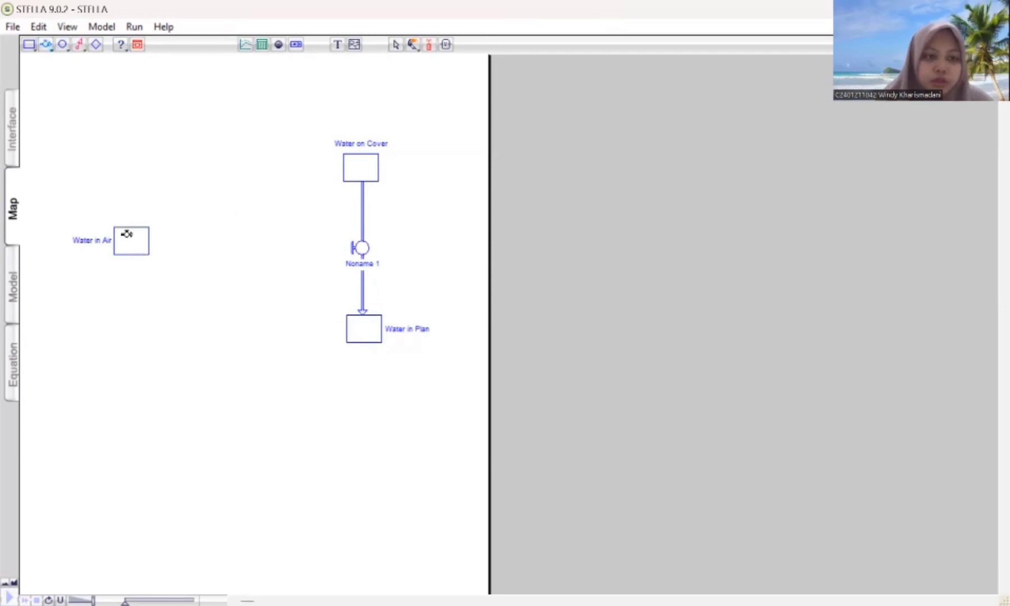
{"action": "left_click_drag", "start_coordinate": [131, 227], "coordinate": [133, 151]}
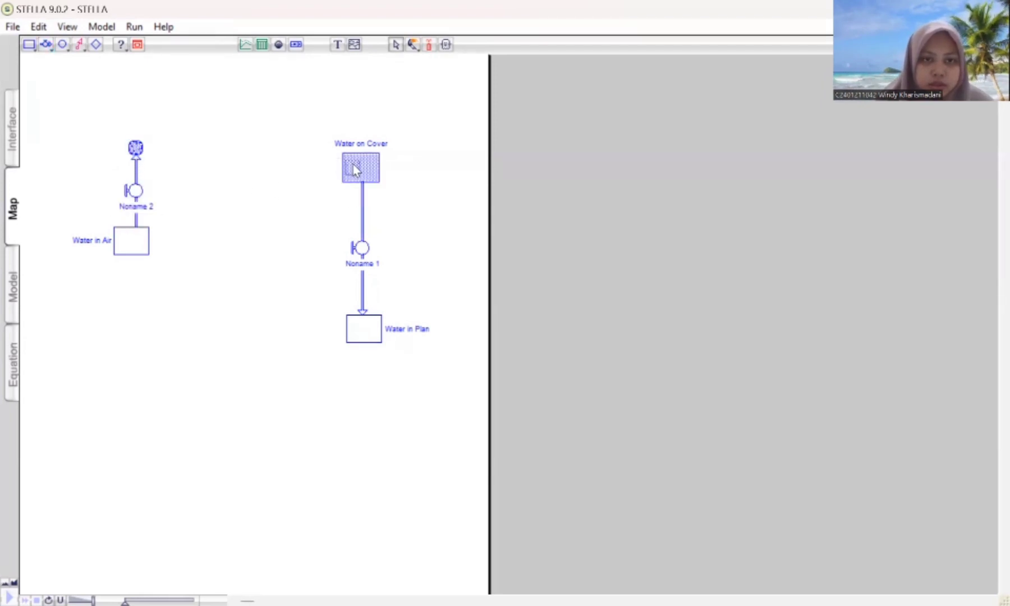
{"action": "left_click_drag", "start_coordinate": [135, 147], "coordinate": [343, 163]}
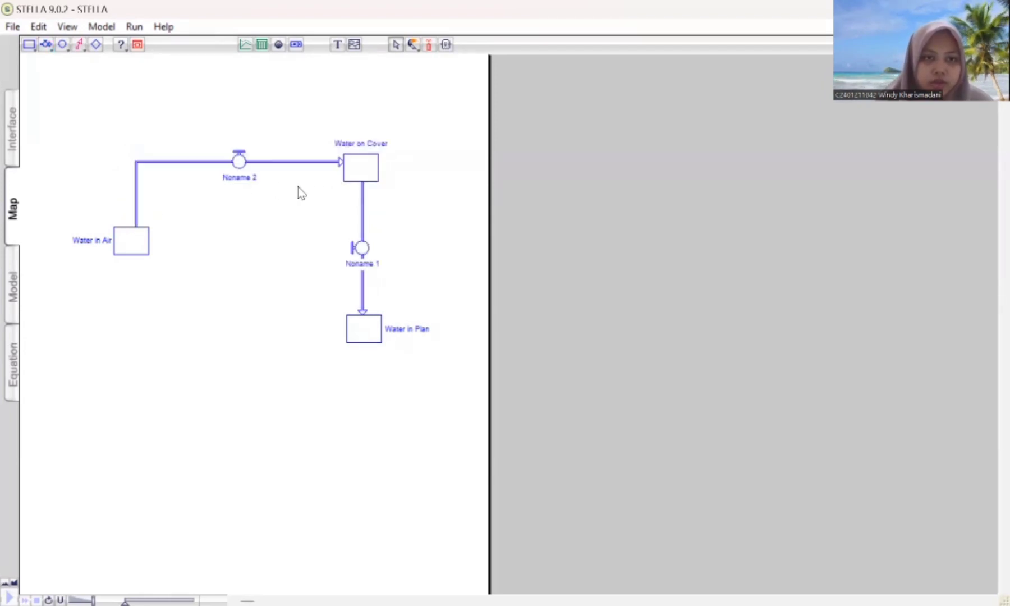
Rename the flow between Water on Cover and Water in Plan as "Precipitation".
{"action": "left_click_drag", "start_coordinate": [380, 263], "coordinate": [349, 262]}
{"action": "left_click", "coordinate": [369, 264]}
{"action": "left_click", "coordinate": [368, 265]}
{"action": "key", "text": "BackSpace"}
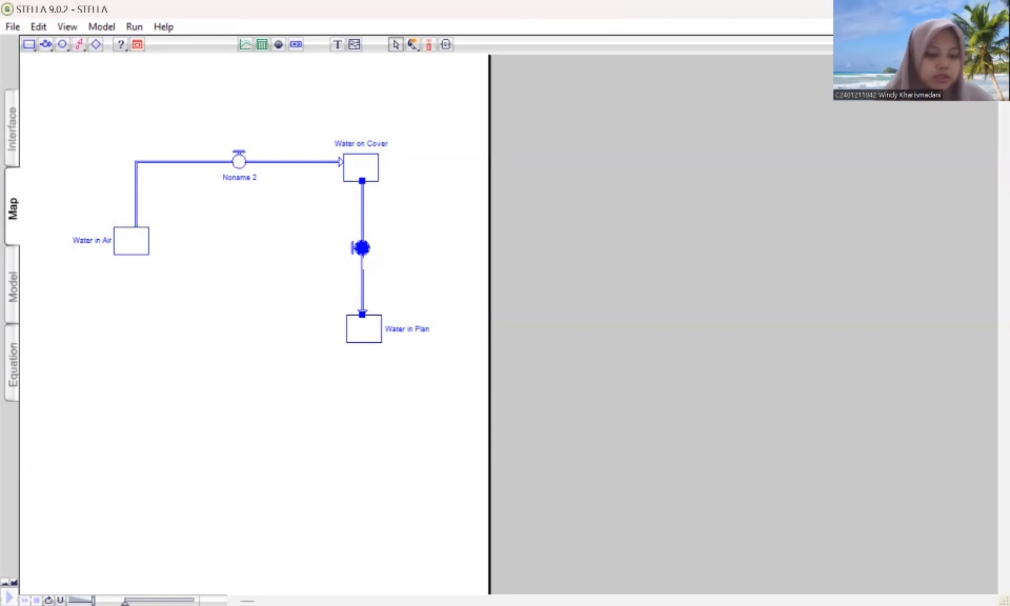
{"action": "type", "text": "Precipita"}
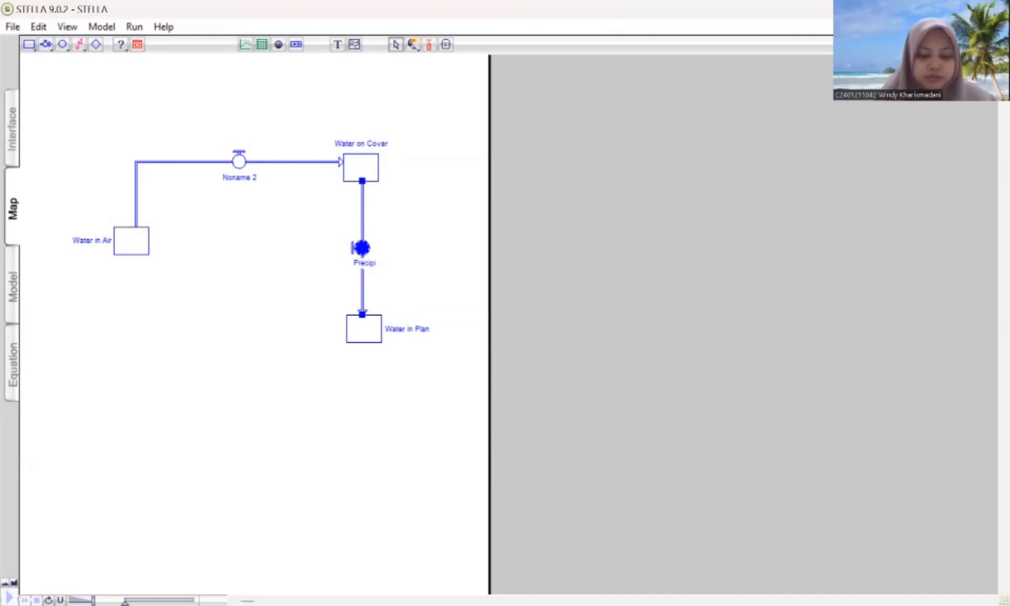
{"action": "key", "text": "BackSpace"}
{"action": "key", "text": "BackSpace"}
{"action": "key", "text": "BackSpace"}
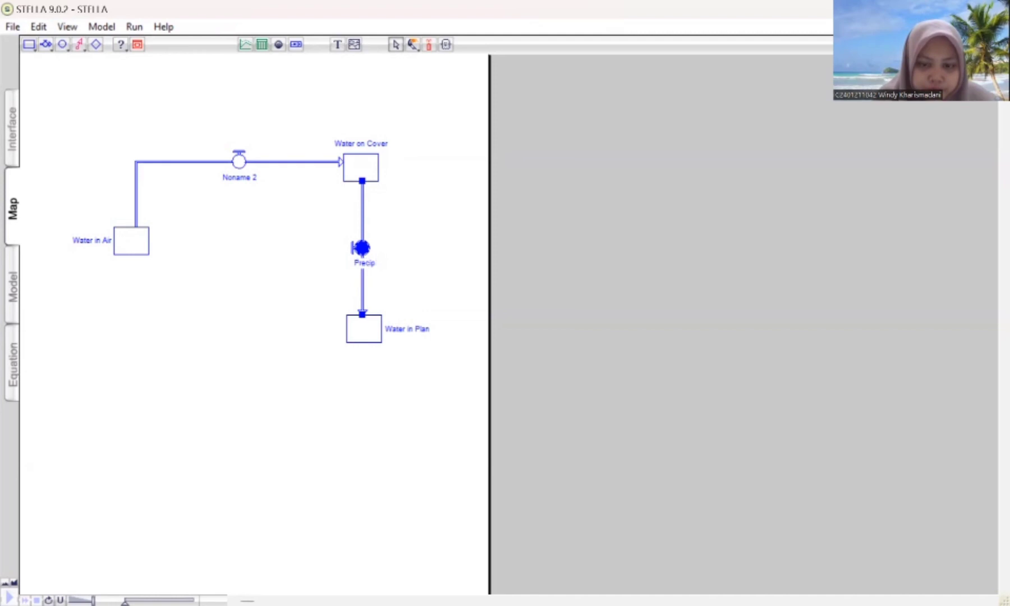
{"action": "type", "text": "itation"}
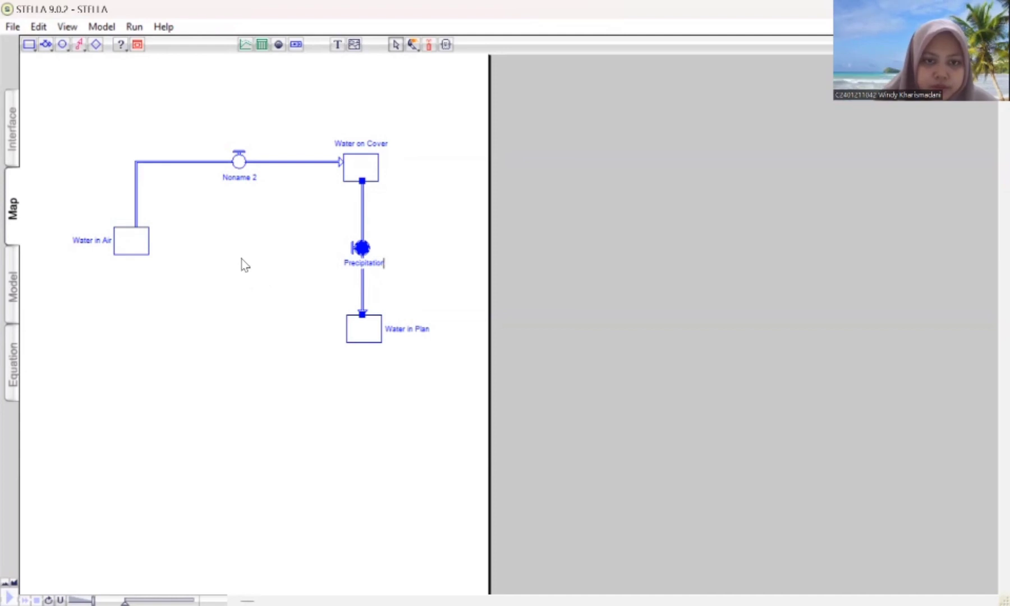
{"action": "left_click", "coordinate": [298, 117]}
Rename the flow from Water in Air to Water on Cover as "Condensation".
{"action": "left_click", "coordinate": [253, 179]}
{"action": "left_click_drag", "start_coordinate": [253, 179], "coordinate": [225, 180]}
{"action": "key", "text": "BackSpace"}
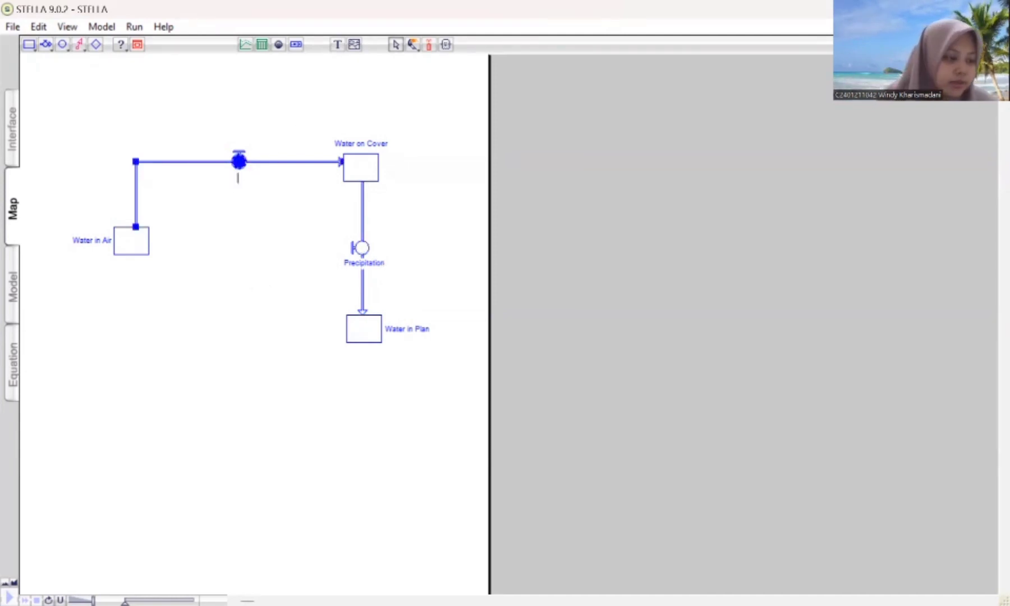
{"action": "type", "text": "C"}
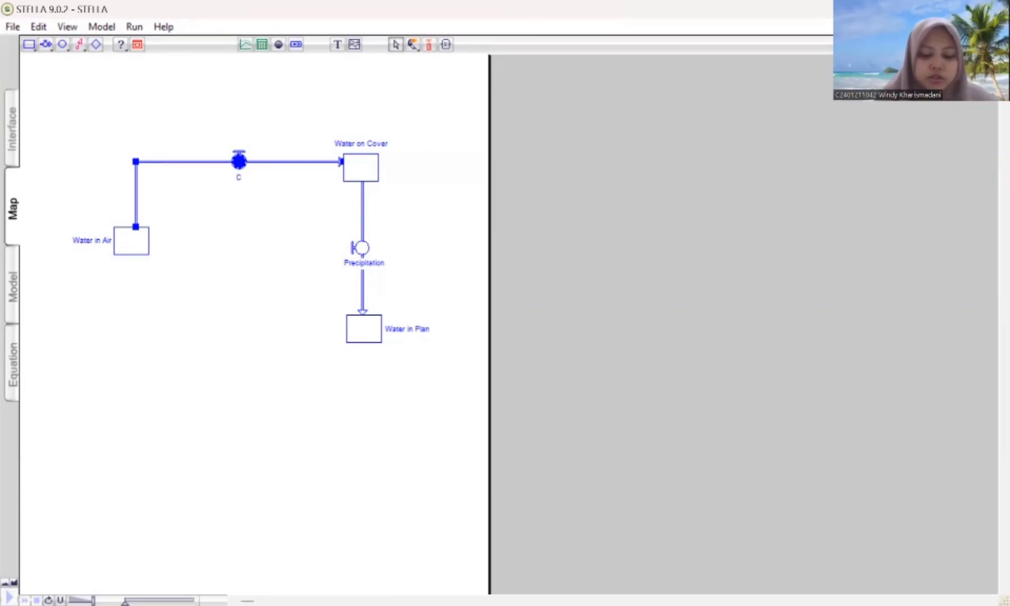
{"action": "type", "text": "ondent"}
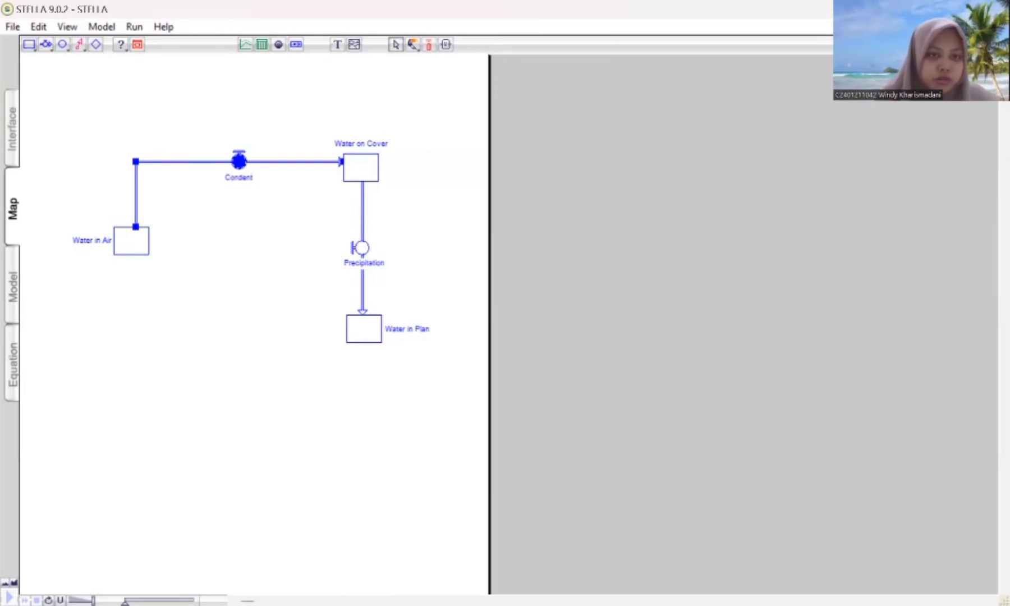
{"action": "key", "text": "BackSpace"}
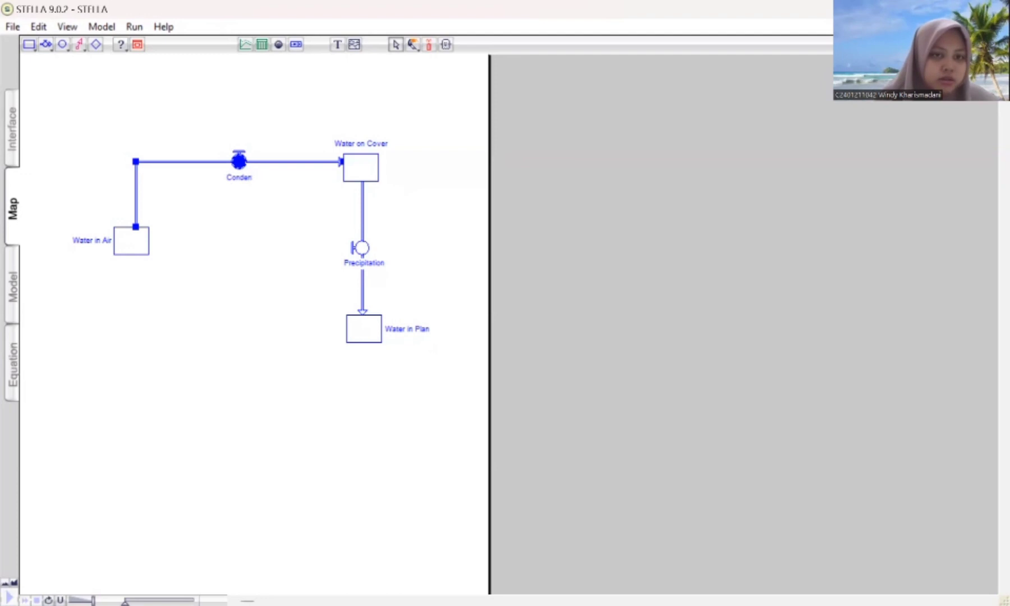
{"action": "type", "text": "sation"}
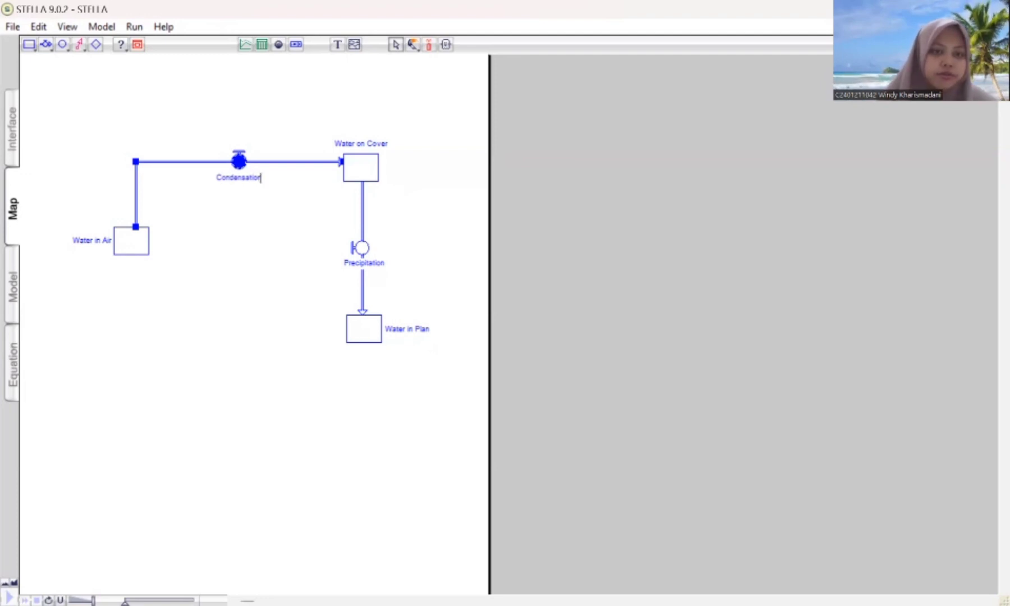
{"action": "left_click", "coordinate": [230, 263]}
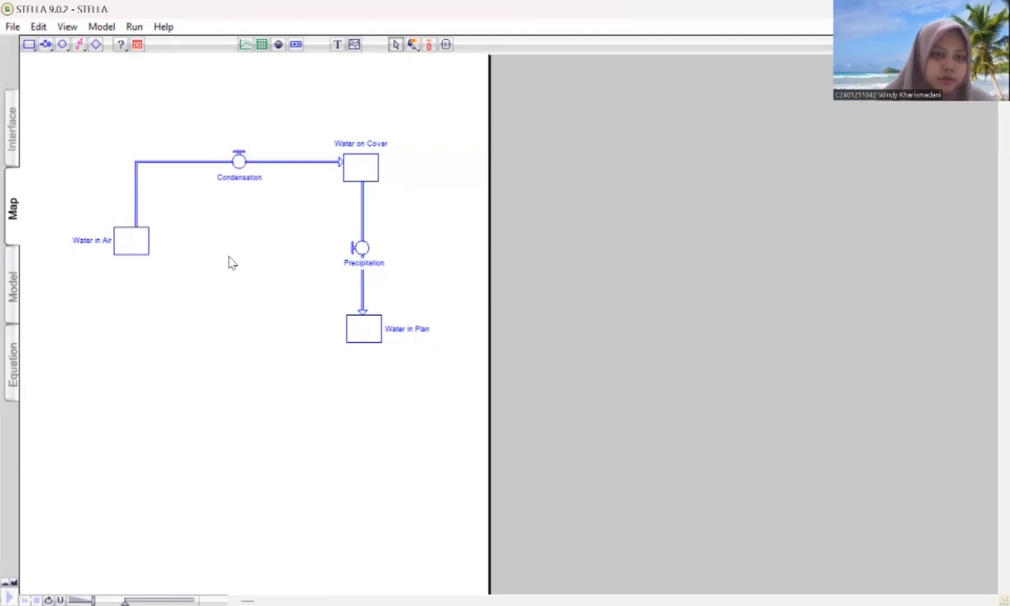
Draw a flow from the Water in Air stock to the Water in Plan stock and name it "Evaporation".
{"action": "left_click", "coordinate": [46, 45]}
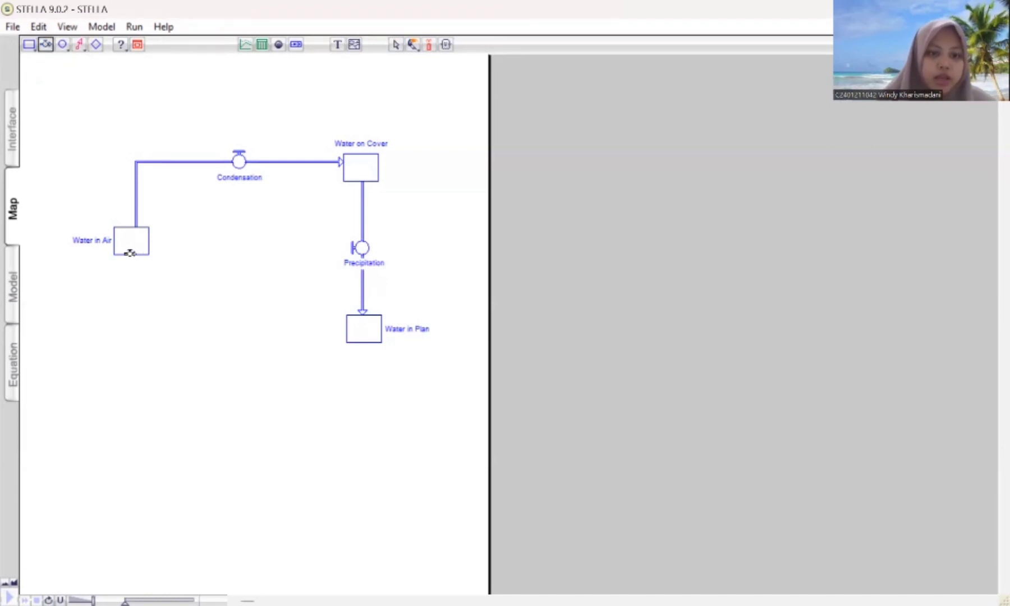
{"action": "left_click_drag", "start_coordinate": [129, 254], "coordinate": [359, 341]}
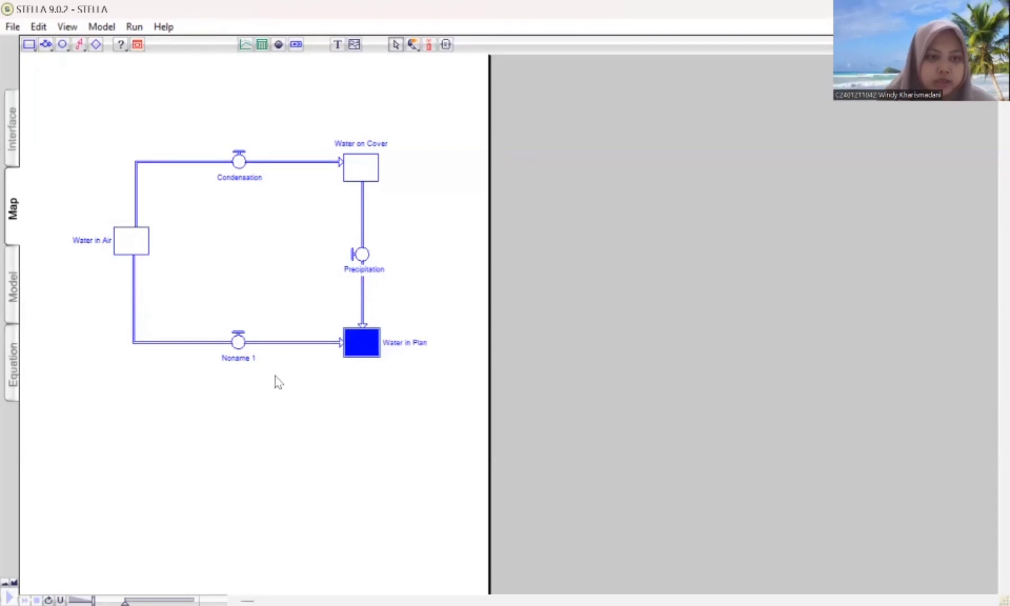
{"action": "left_click", "coordinate": [251, 358]}
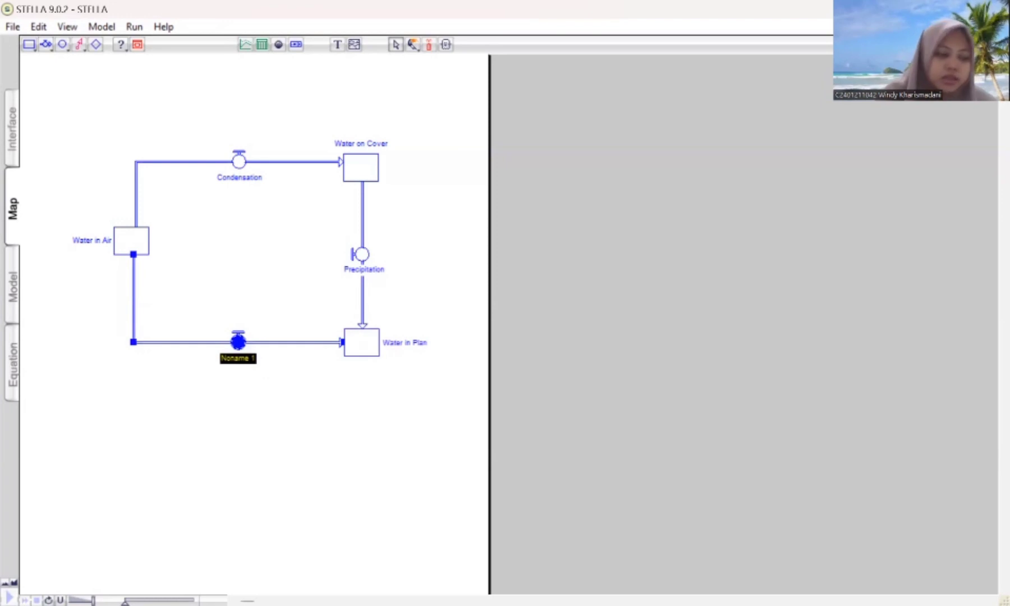
{"action": "key", "text": "BackSpace"}
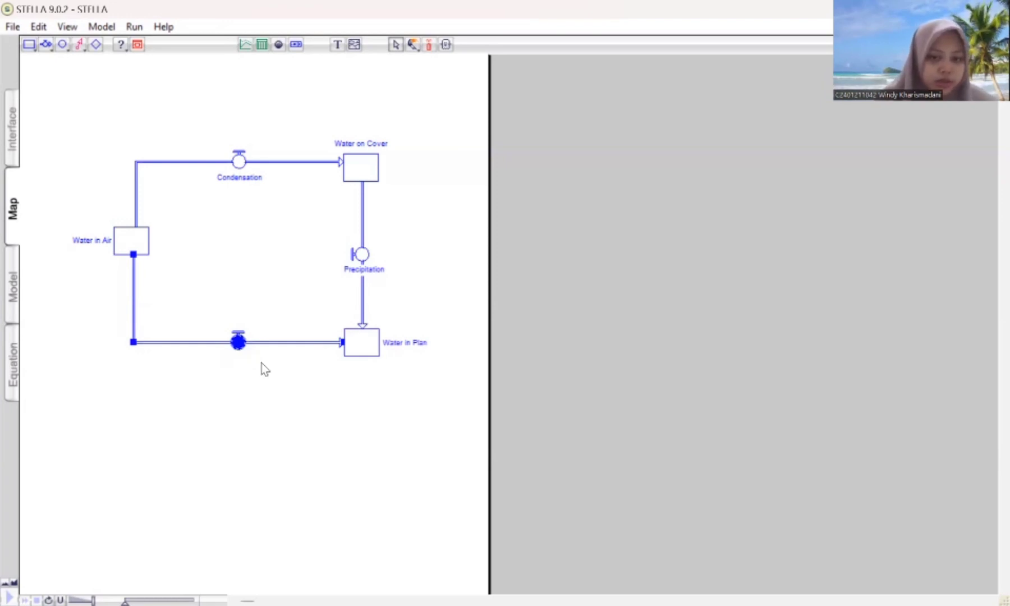
{"action": "type", "text": "E"}
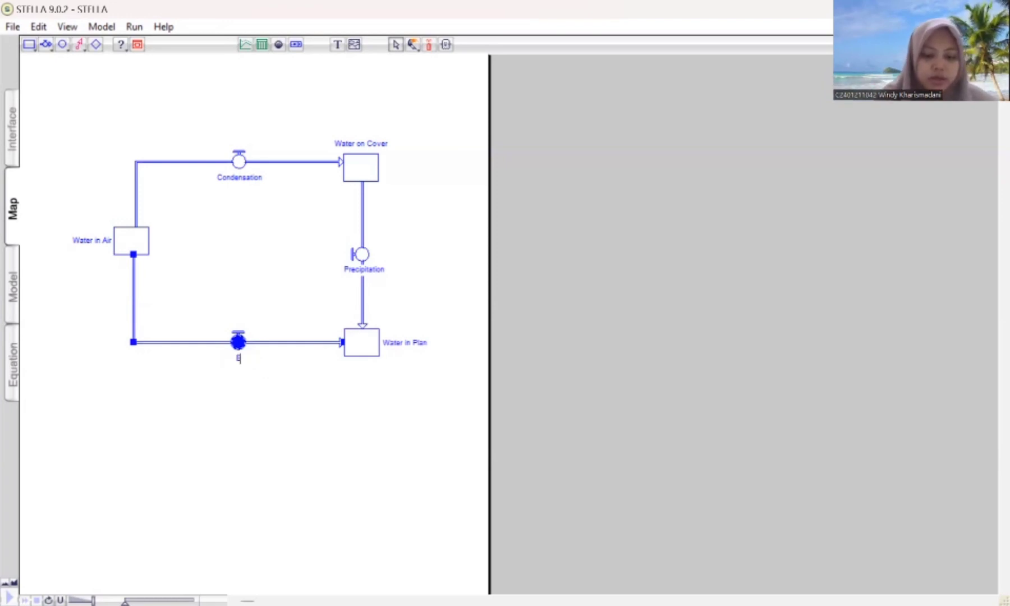
{"action": "type", "text": "vaporat"}
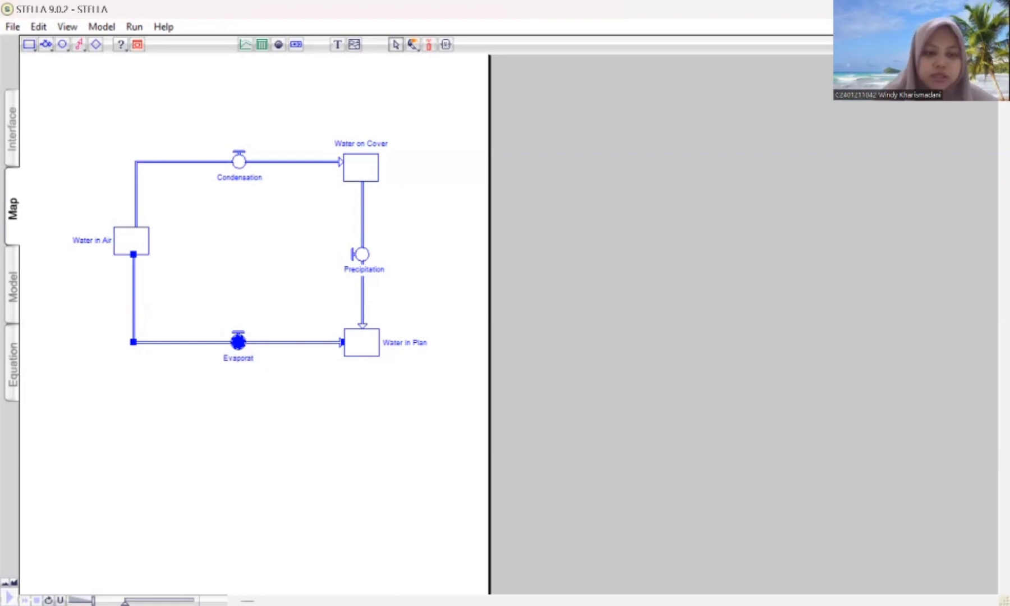
{"action": "type", "text": "ion"}
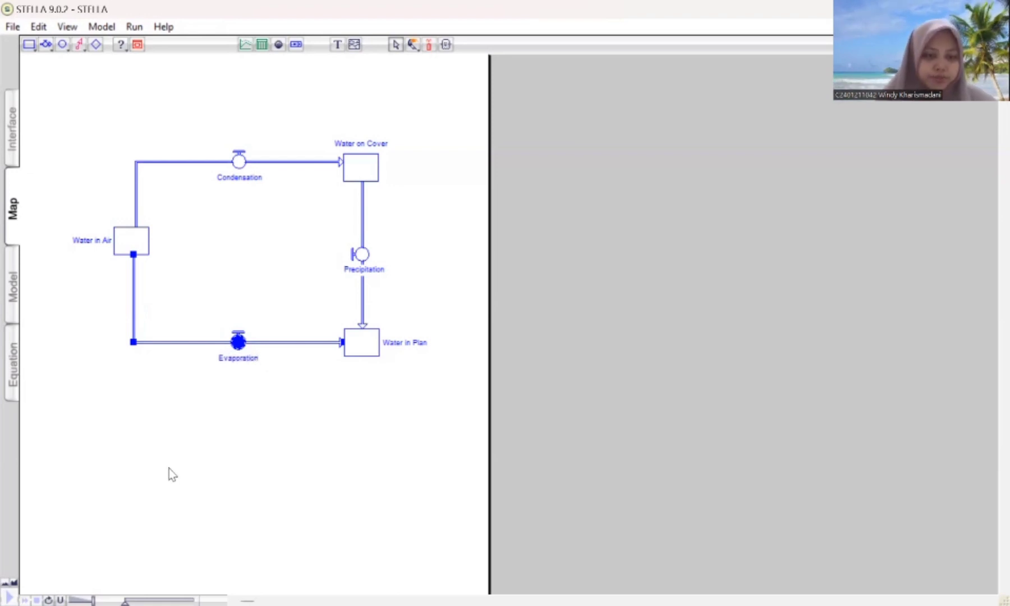
{"action": "left_click", "coordinate": [282, 426]}
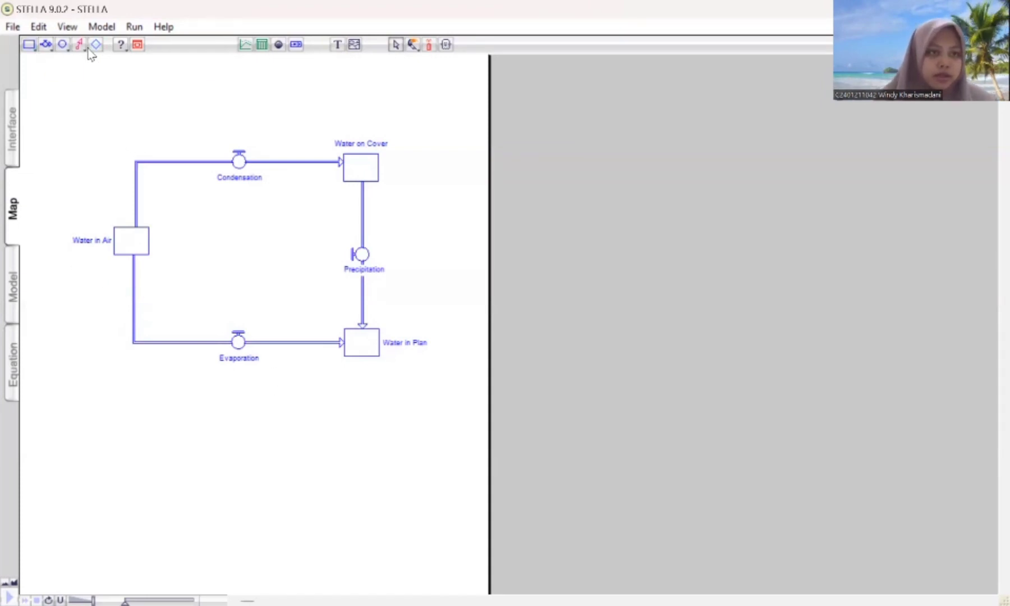
Add two converters side by side below the Evaporation flow and level them with each other.
{"action": "left_click", "coordinate": [65, 48]}
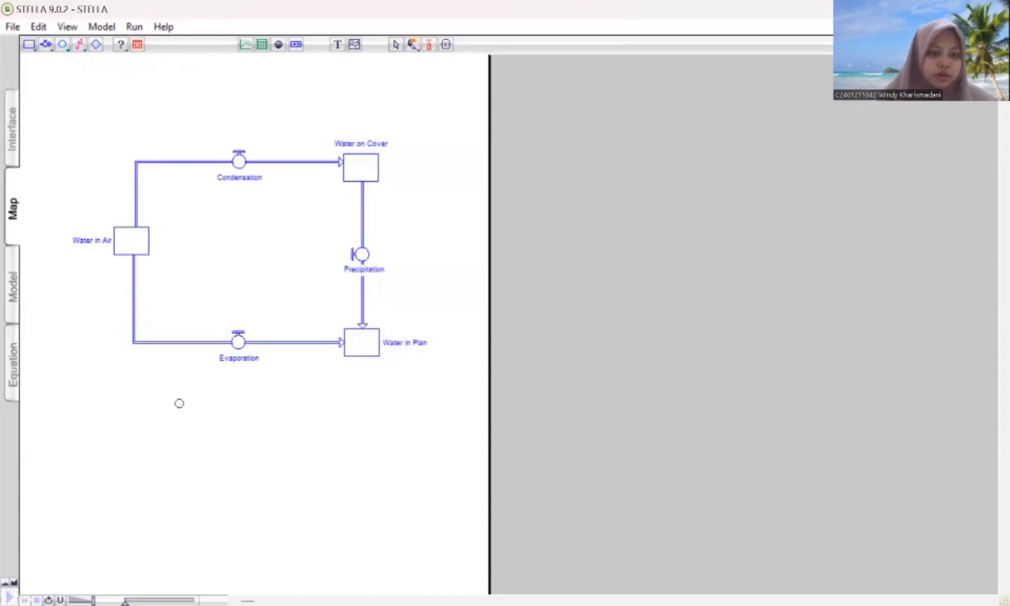
{"action": "left_click", "coordinate": [189, 398]}
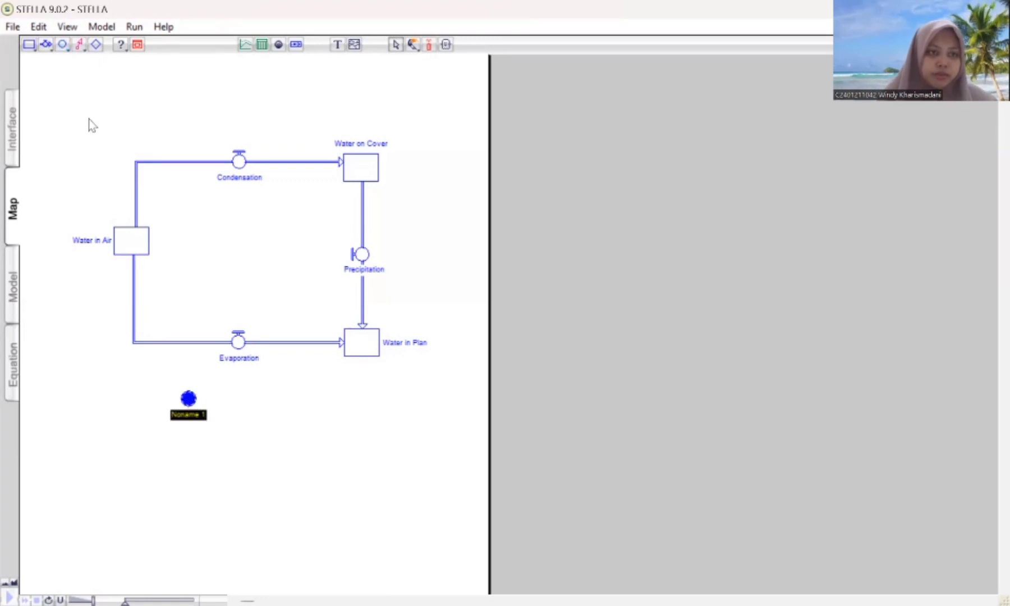
{"action": "left_click", "coordinate": [62, 48]}
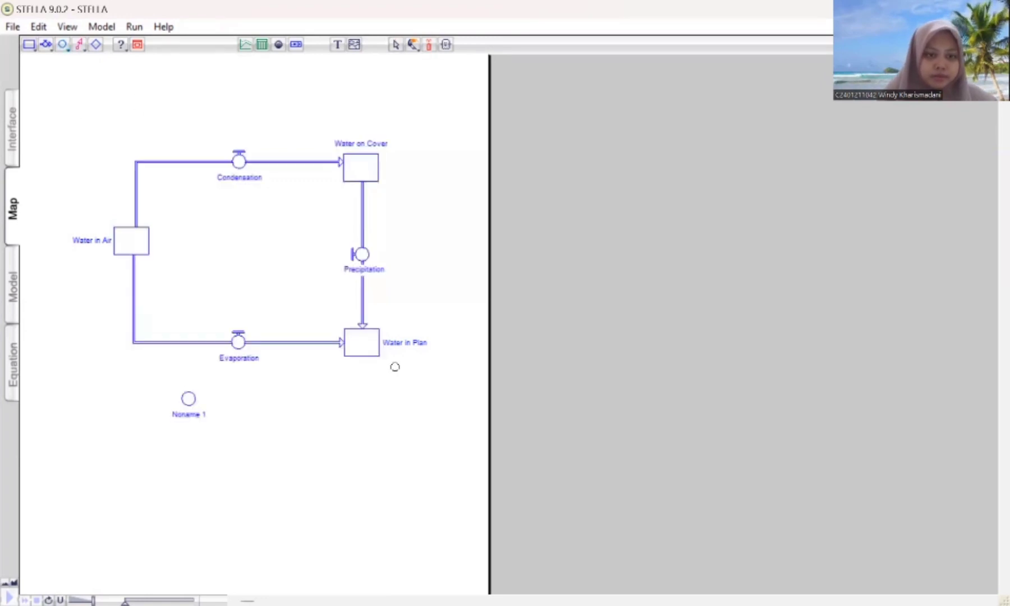
{"action": "left_click", "coordinate": [301, 403]}
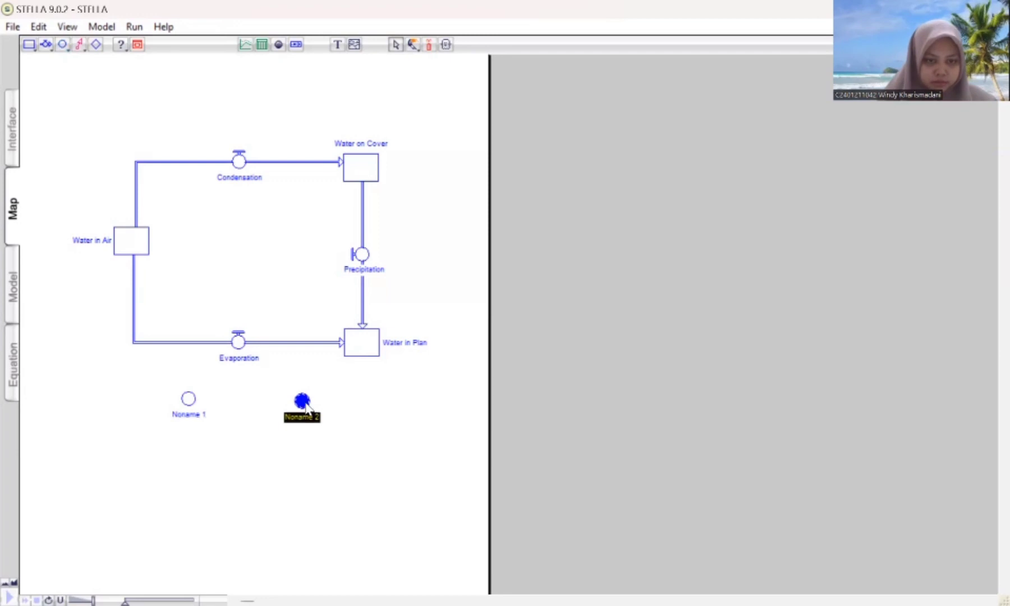
{"action": "left_click", "coordinate": [191, 401]}
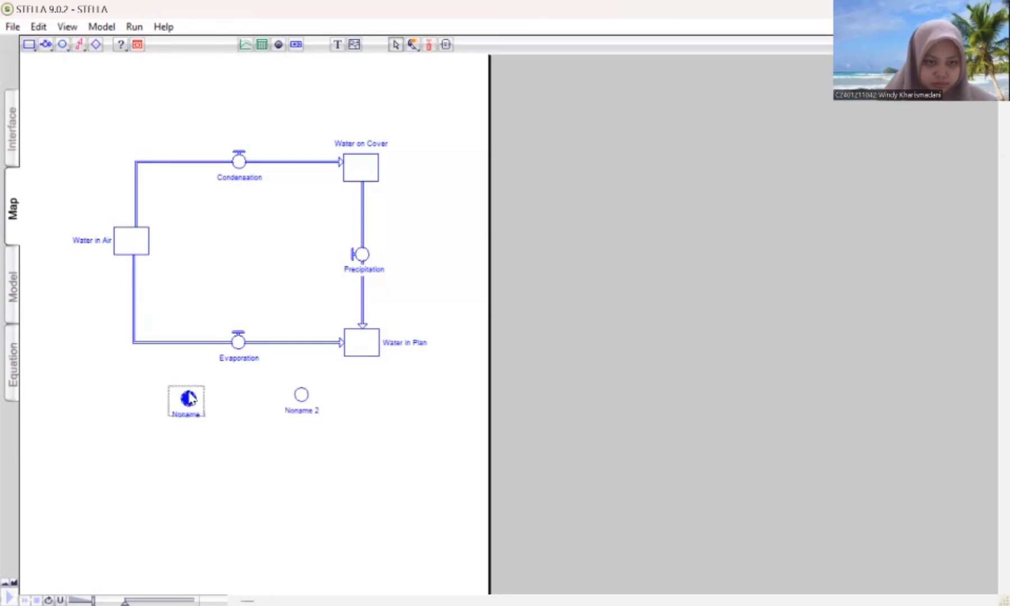
{"action": "left_click", "coordinate": [300, 400]}
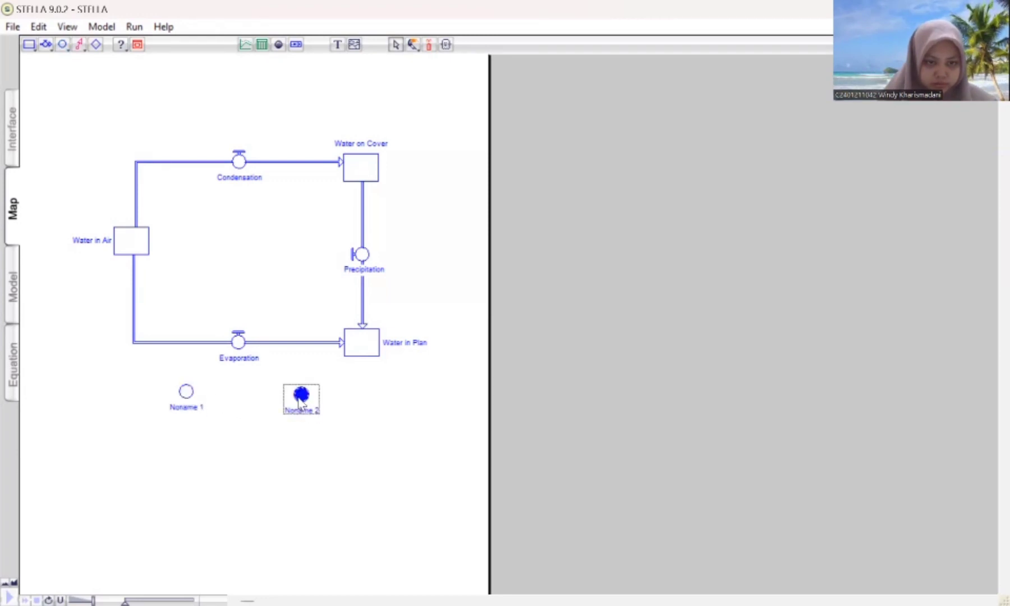
Rename the left converter below the Evaporation flow as "Water Temperature".
{"action": "left_click", "coordinate": [207, 413]}
{"action": "left_click", "coordinate": [203, 406]}
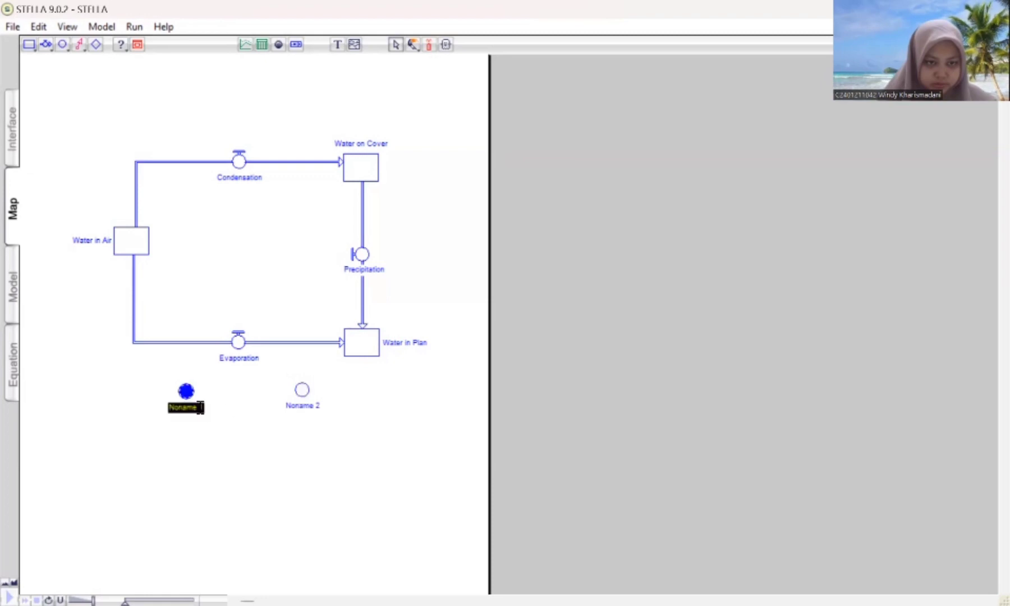
{"action": "key", "text": "BackSpace"}
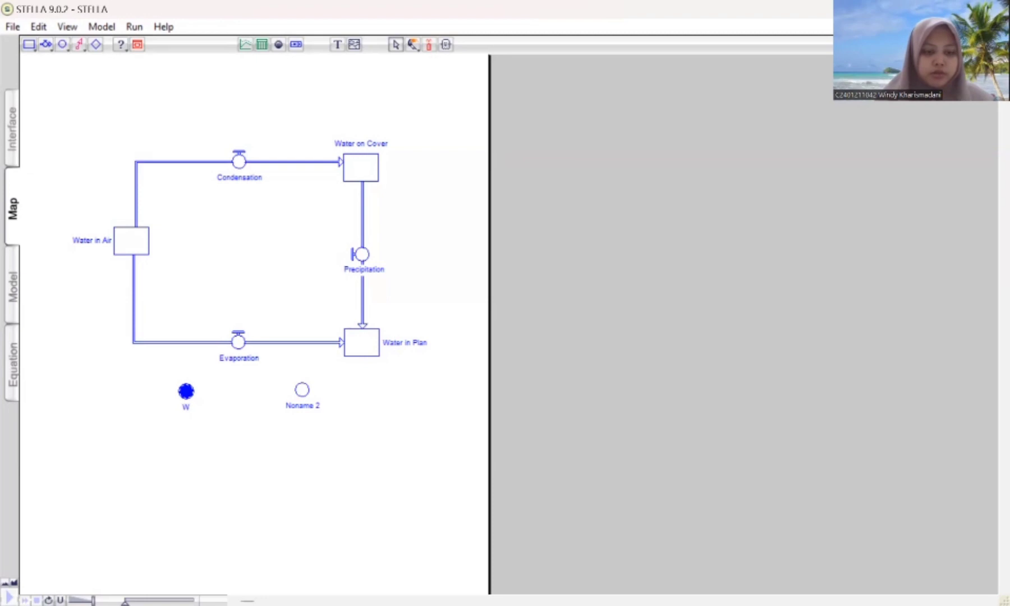
{"action": "type", "text": "Water Temperature"}
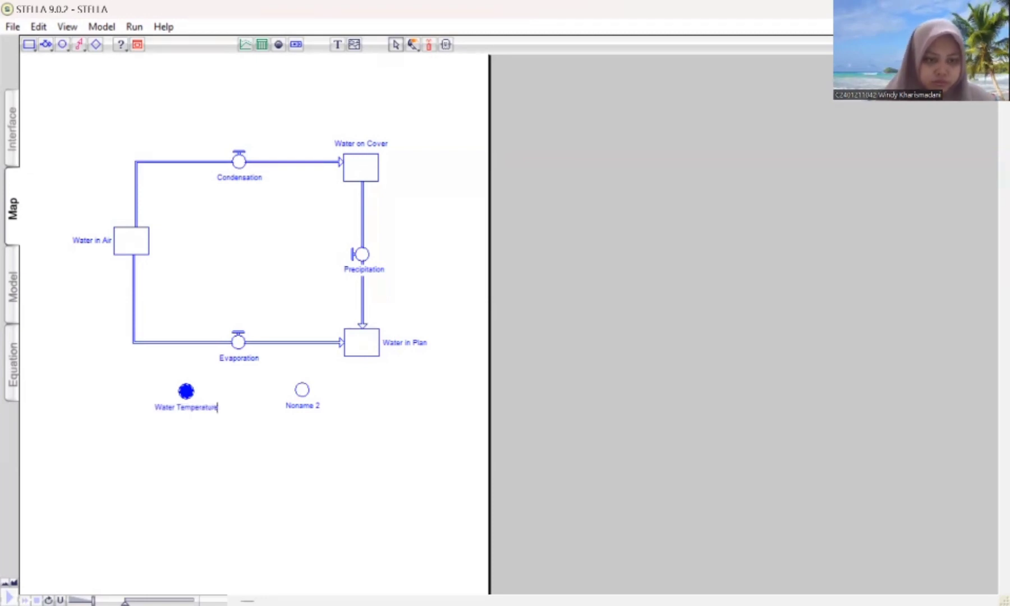
Rename the right converter below the Evaporation flow as "Amount of Evap per degree C".
{"action": "left_click", "coordinate": [317, 409]}
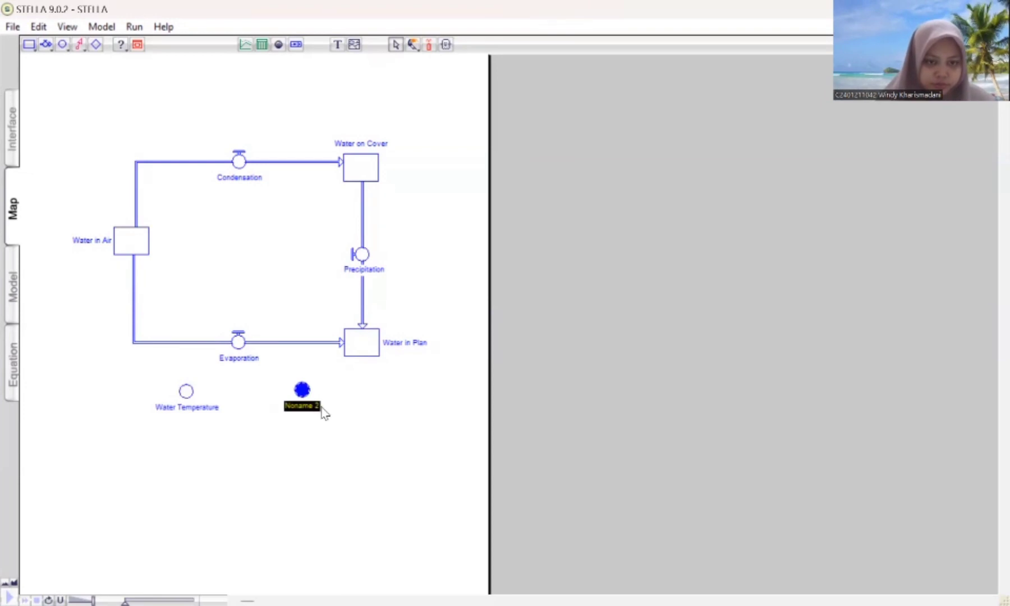
{"action": "key", "text": "BackSpace"}
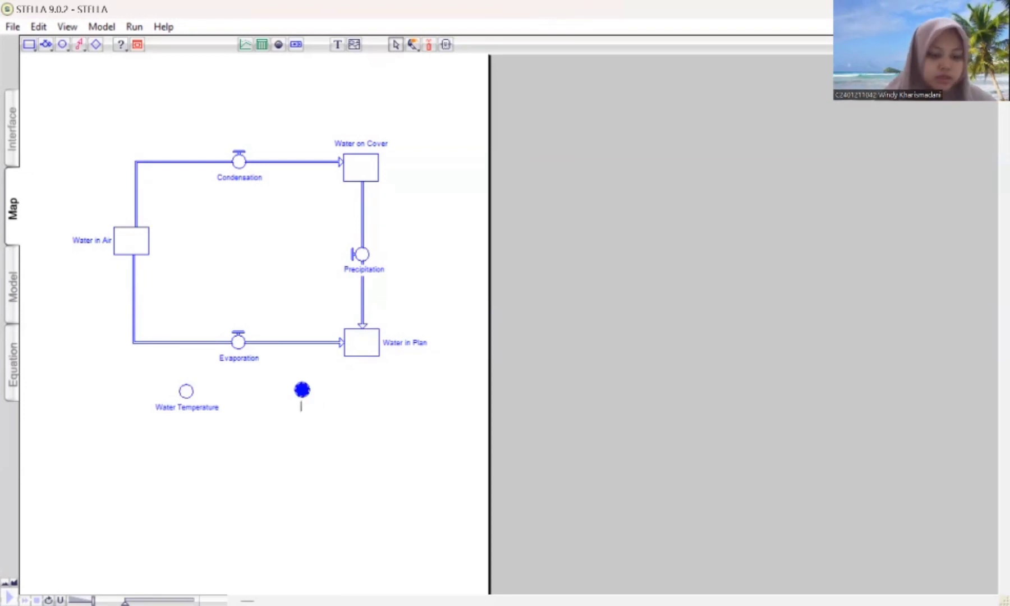
{"action": "type", "text": "A"}
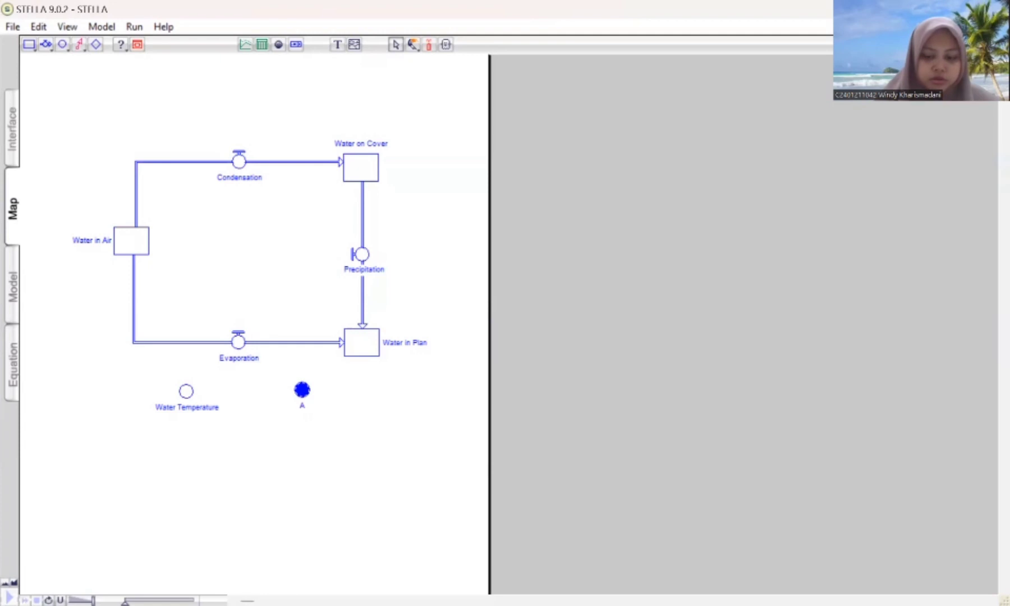
{"action": "type", "text": "mount"}
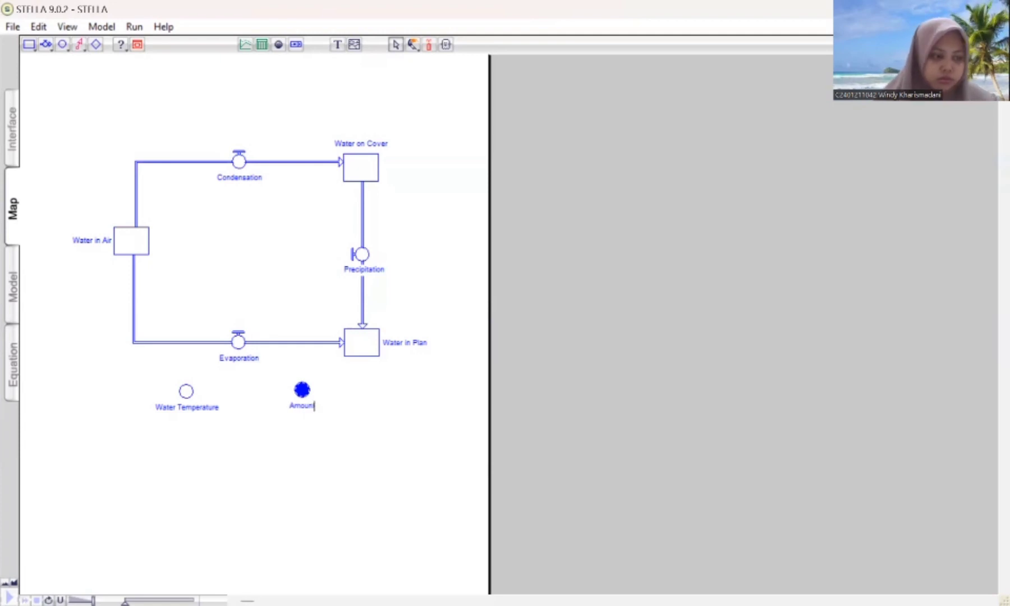
{"action": "type", "text": " of"}
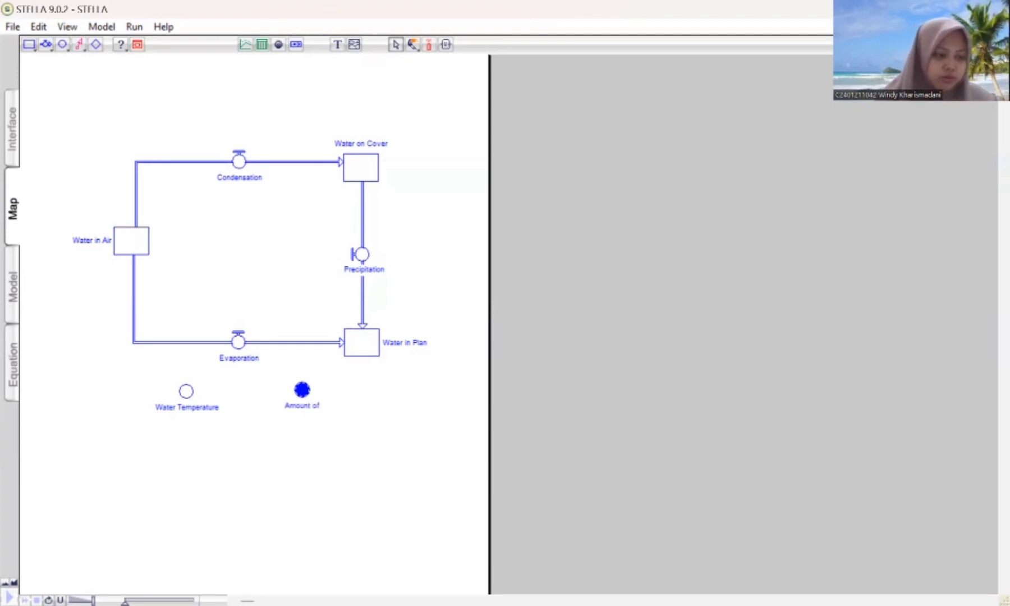
{"action": "type", "text": " Evap"}
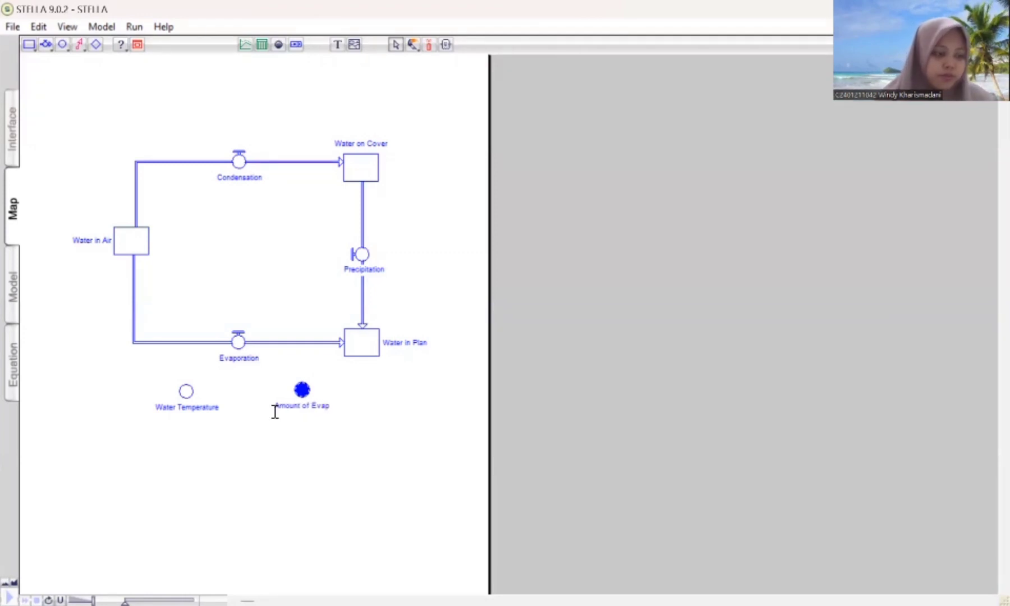
{"action": "type", "text": " per degree C"}
{"action": "left_click", "coordinate": [361, 405]}
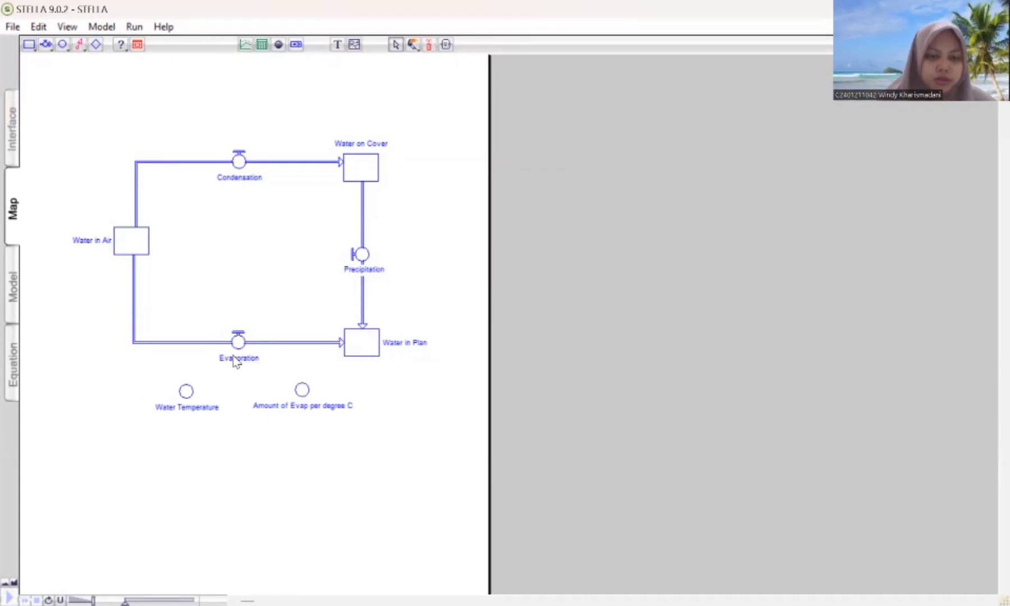
{"action": "left_click", "coordinate": [239, 341]}
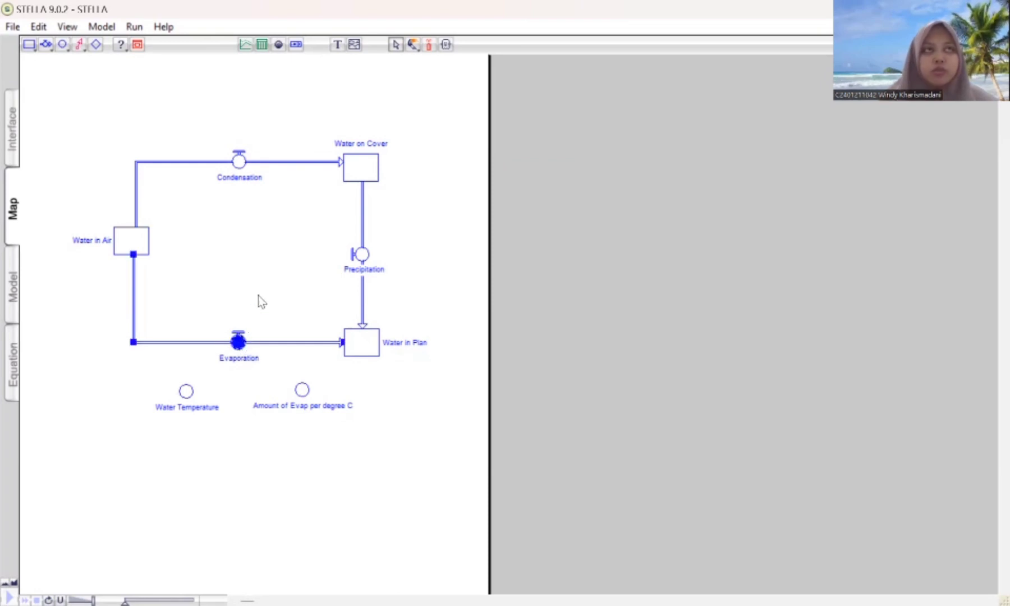
{"action": "left_click", "coordinate": [257, 380]}
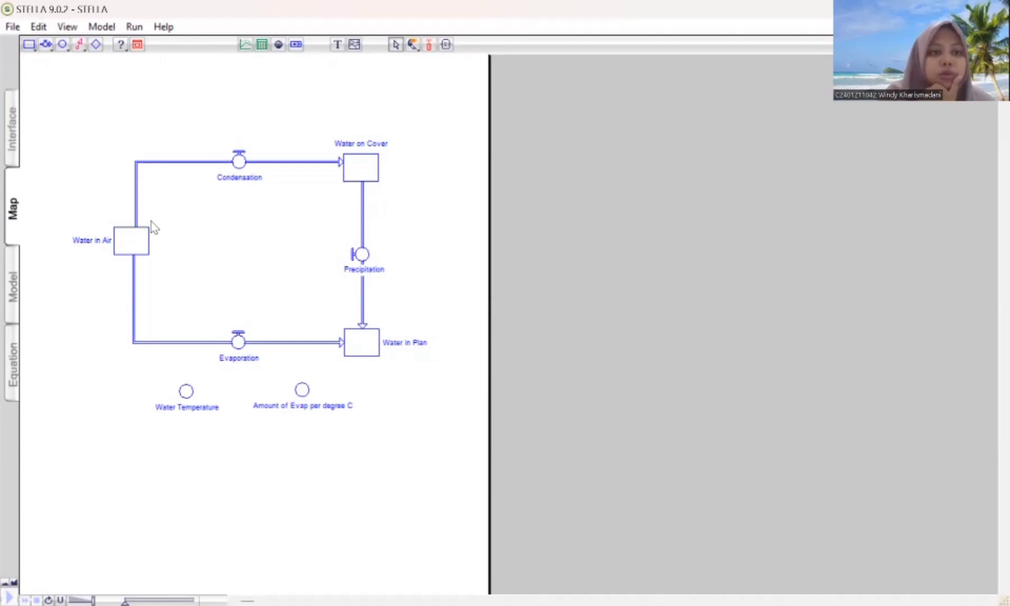
{"action": "left_click", "coordinate": [80, 45]}
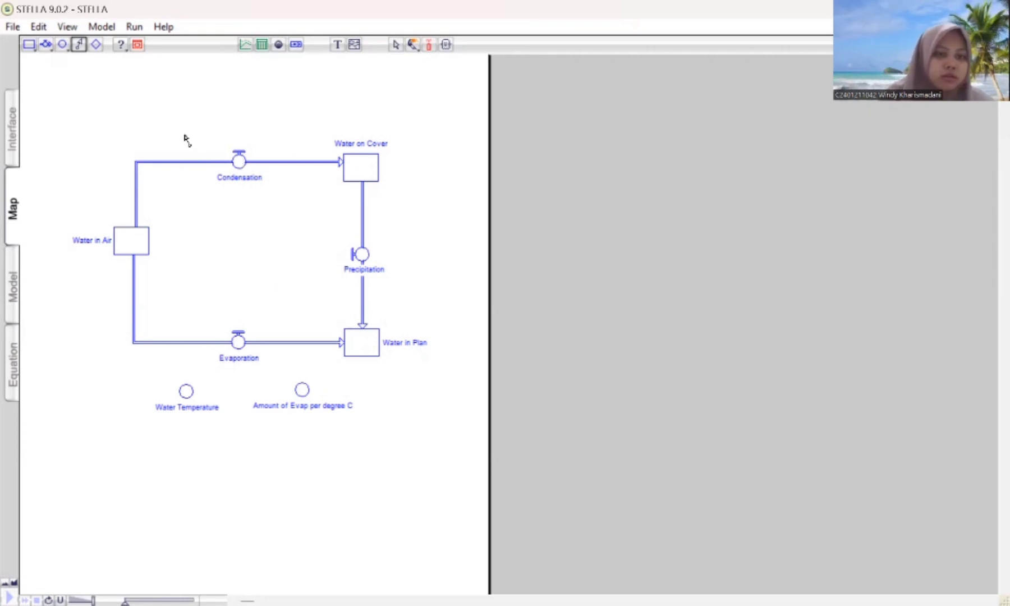
{"action": "left_click", "coordinate": [166, 104]}
Add a converter in the centre of the loop, between Condensation and Evaporation, and name it "total water".
{"action": "left_click", "coordinate": [63, 44]}
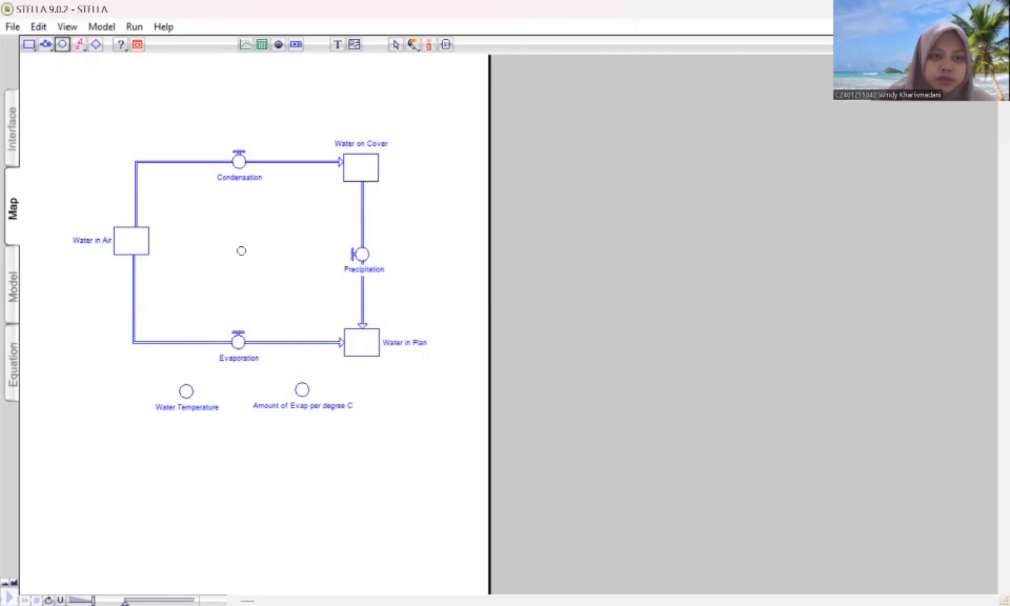
{"action": "left_click", "coordinate": [240, 251]}
{"action": "key", "text": "BackSpace"}
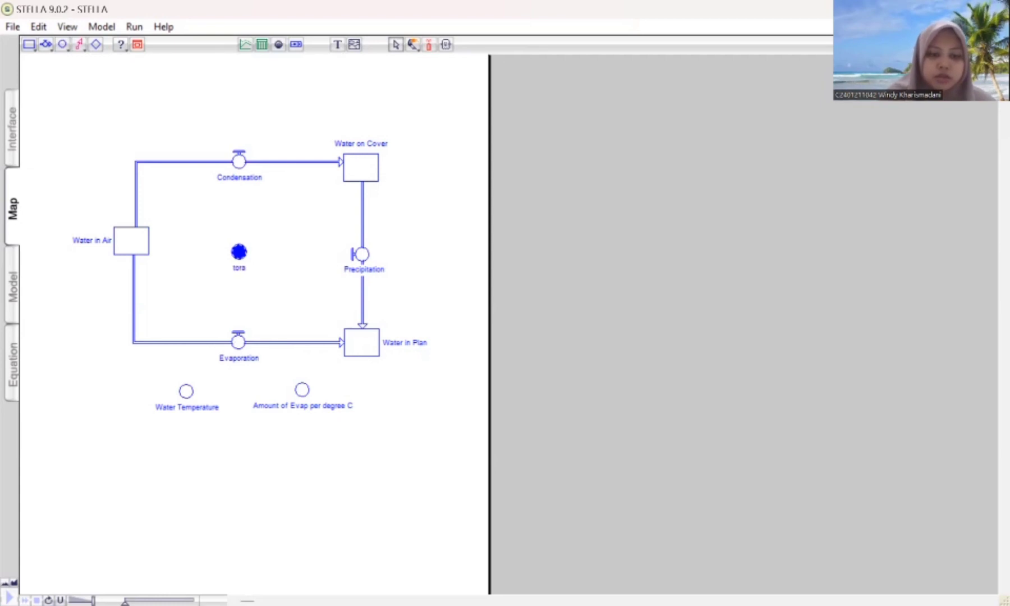
{"action": "type", "text": "total water"}
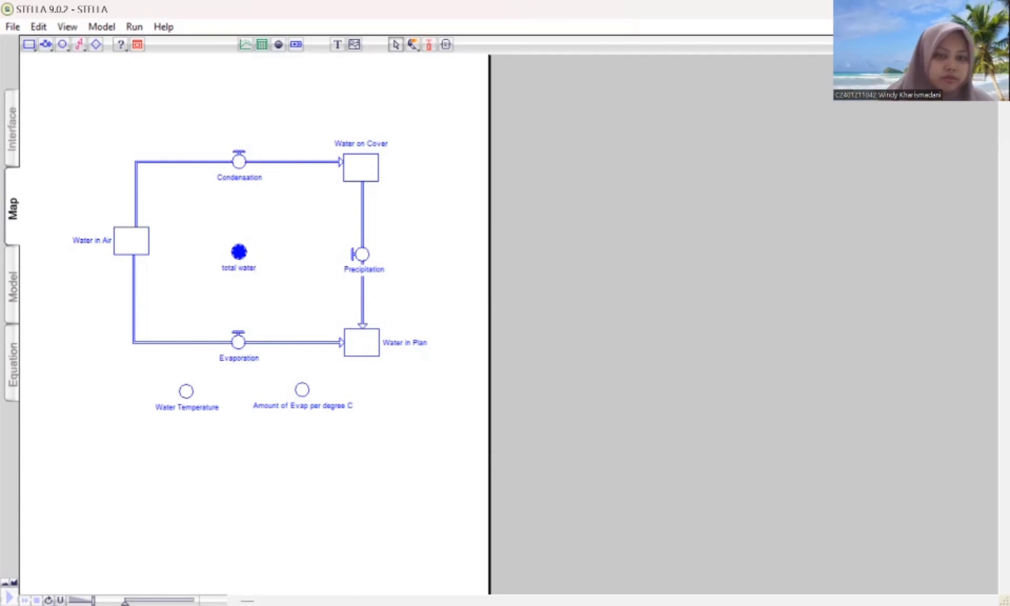
{"action": "left_click", "coordinate": [397, 399]}
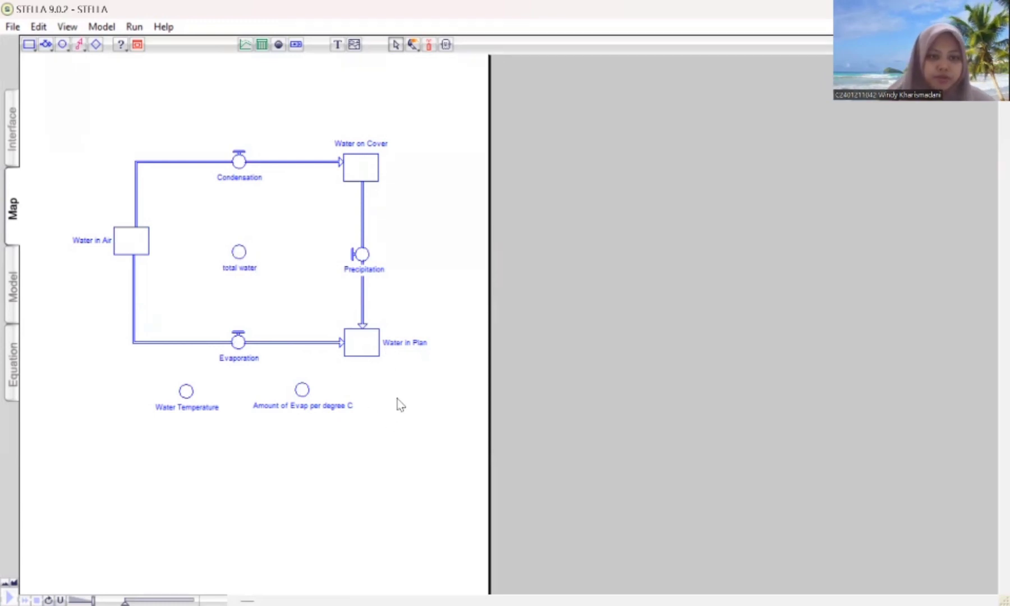
Connect the Water on Cover stock to the Precipitation flow and the Water in Plan stock to the total water converter.
{"action": "left_click", "coordinate": [79, 47]}
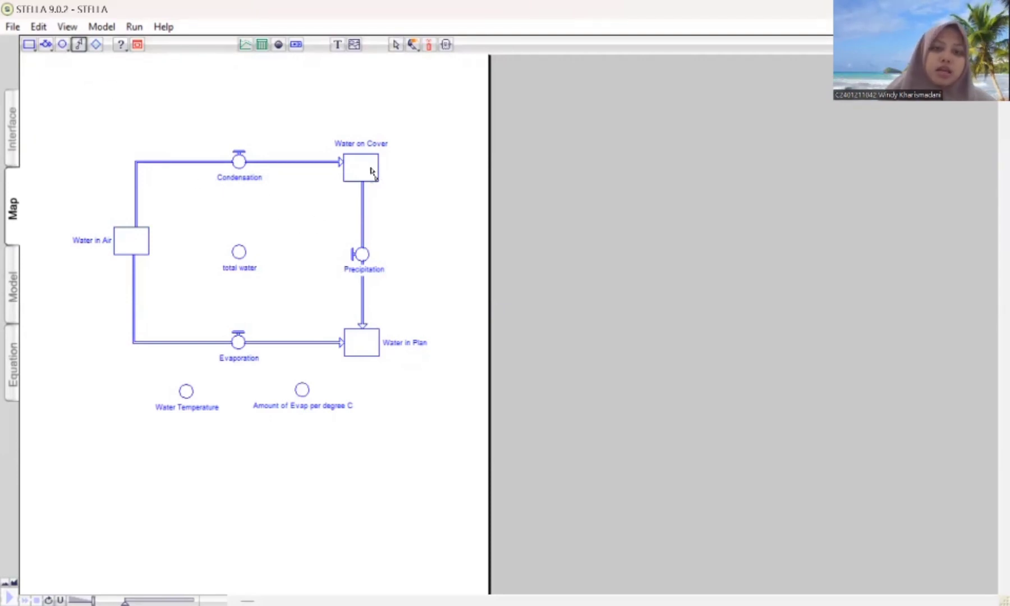
{"action": "mouse_move", "coordinate": [371, 170]}
{"action": "left_mouse_down"}
{"action": "mouse_move", "coordinate": [395, 255]}
{"action": "mouse_move", "coordinate": [362, 256]}
{"action": "left_mouse_up"}
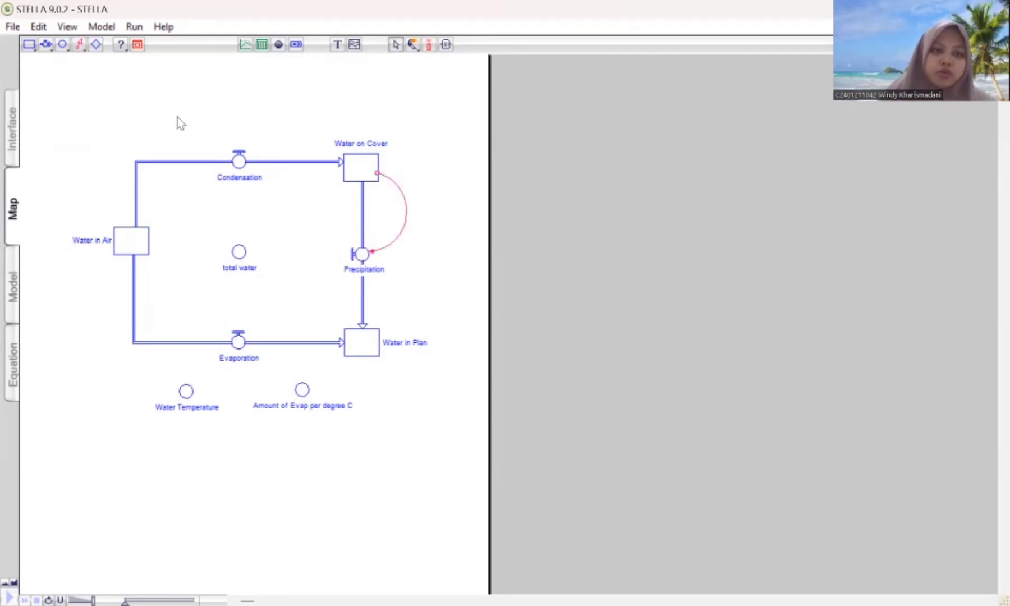
{"action": "left_click", "coordinate": [82, 49]}
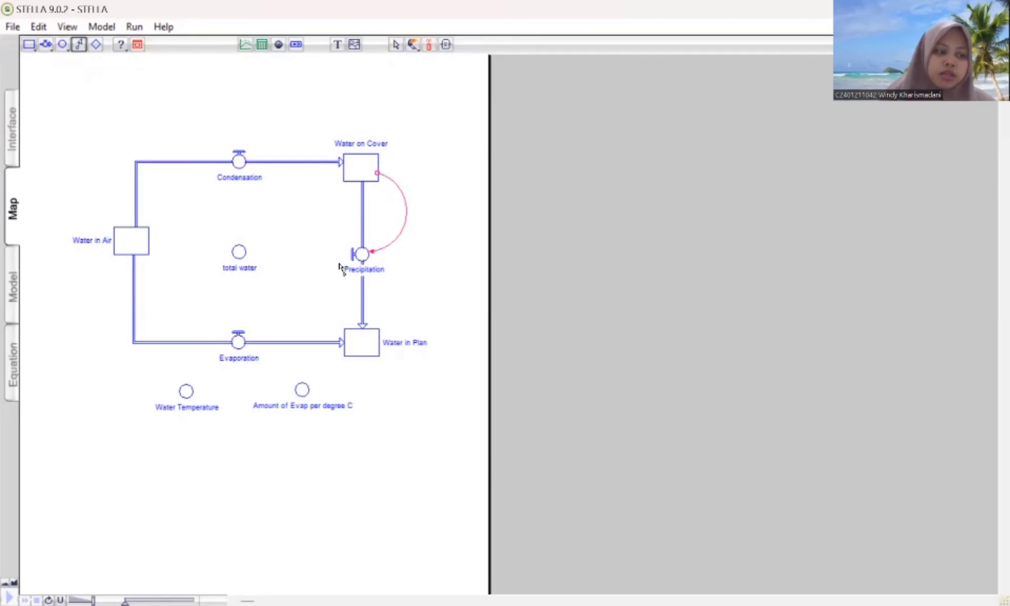
{"action": "mouse_move", "coordinate": [352, 330]}
{"action": "left_mouse_down"}
{"action": "mouse_move", "coordinate": [251, 266]}
{"action": "mouse_move", "coordinate": [241, 247]}
{"action": "left_mouse_up"}
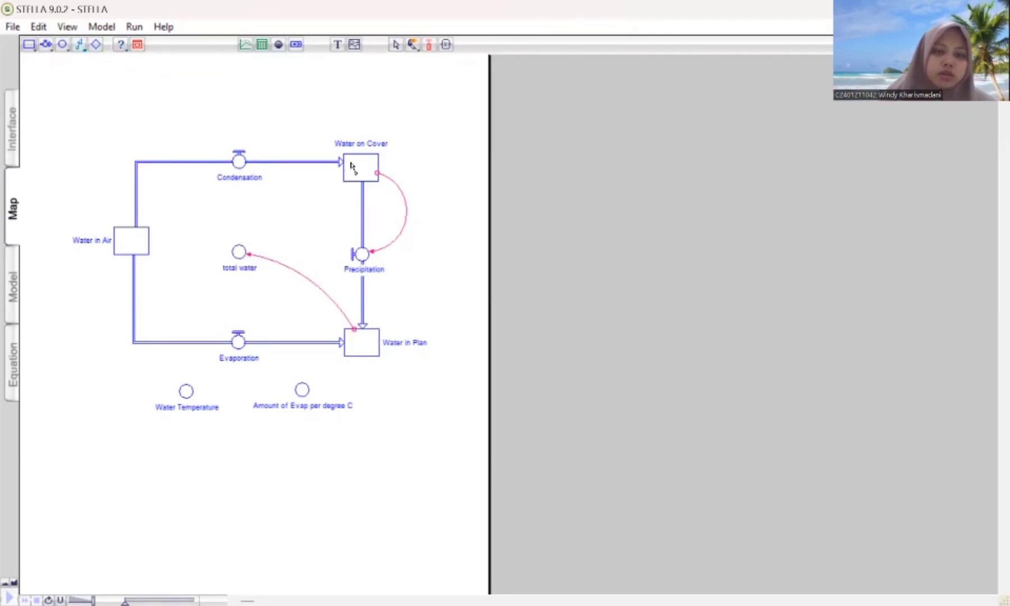
Connect the Water on Cover stock to total water with a straightened connector, and the Water in Air stock to total water.
{"action": "left_click_drag", "start_coordinate": [351, 166], "coordinate": [238, 248]}
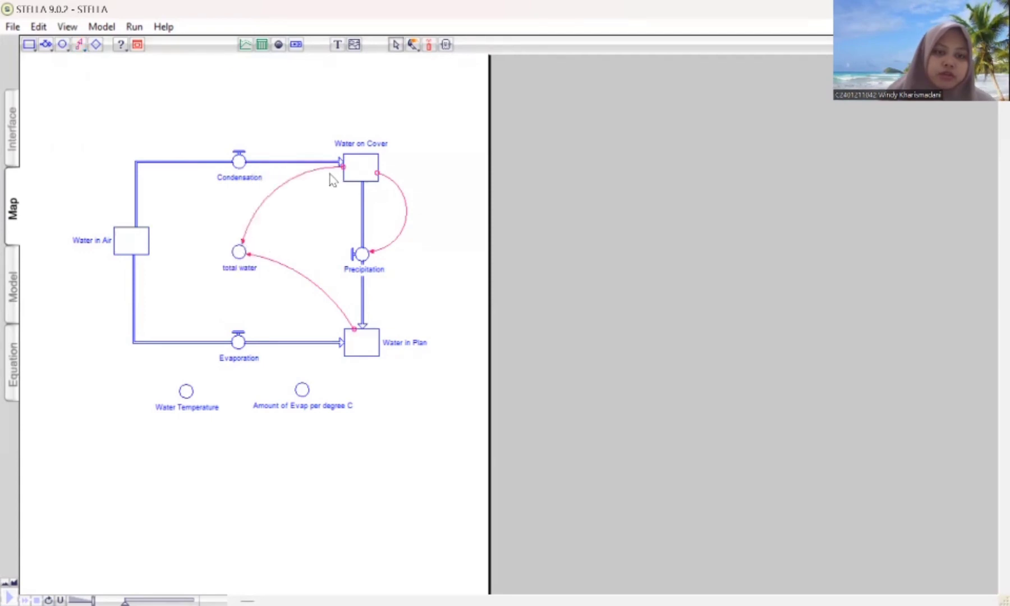
{"action": "left_click_drag", "start_coordinate": [344, 171], "coordinate": [296, 211]}
{"action": "left_click", "coordinate": [81, 46]}
{"action": "left_click_drag", "start_coordinate": [141, 230], "coordinate": [235, 249]}
{"action": "left_click_drag", "start_coordinate": [152, 234], "coordinate": [156, 243]}
{"action": "left_click", "coordinate": [156, 243]}
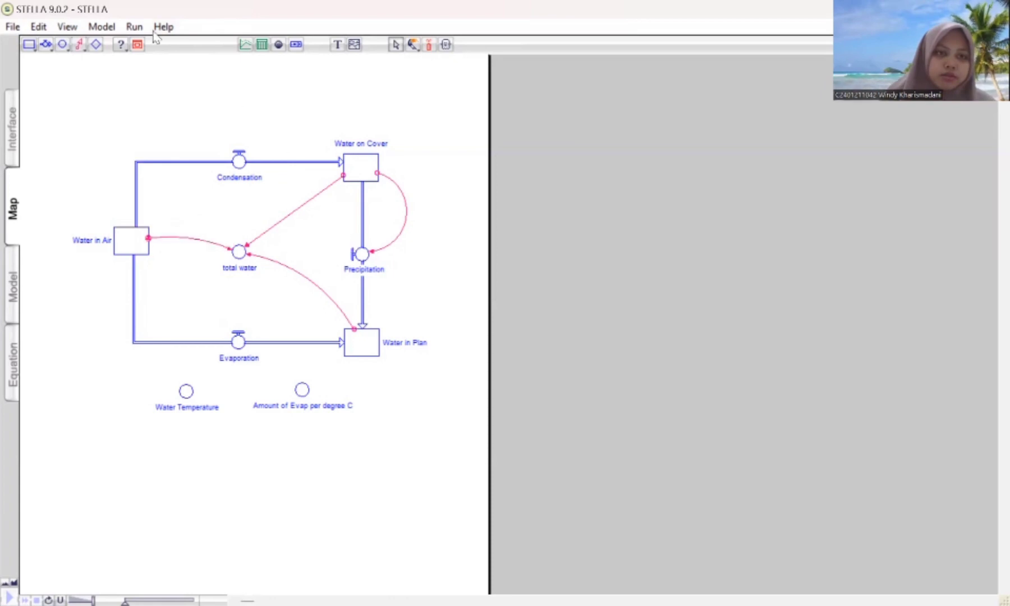
Connect the Water in Air stock to the Condensation flow and the Water Temperature converter to the Evaporation flow.
{"action": "left_click", "coordinate": [79, 44]}
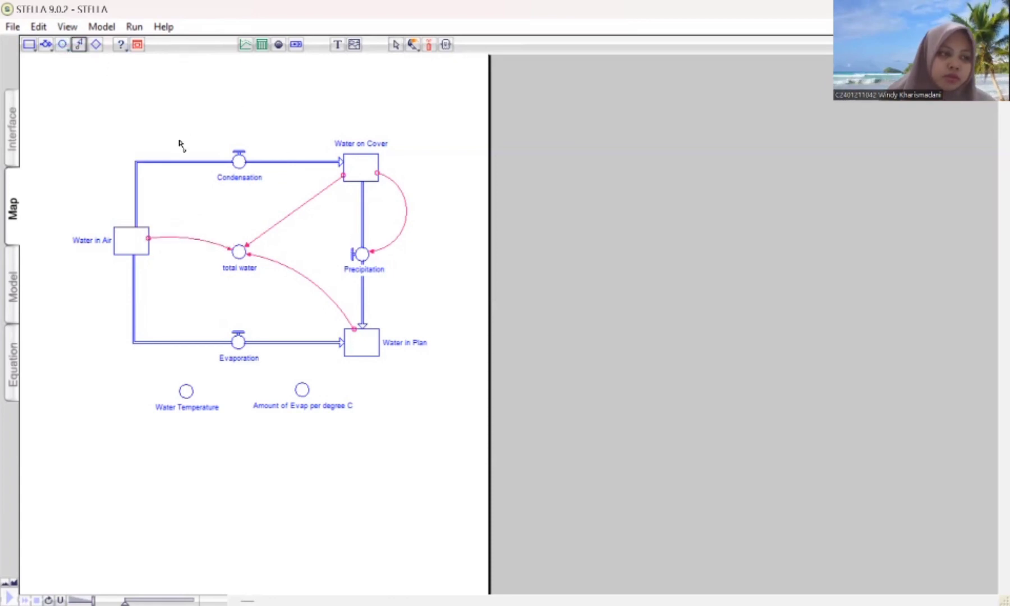
{"action": "left_click_drag", "start_coordinate": [140, 241], "coordinate": [231, 167]}
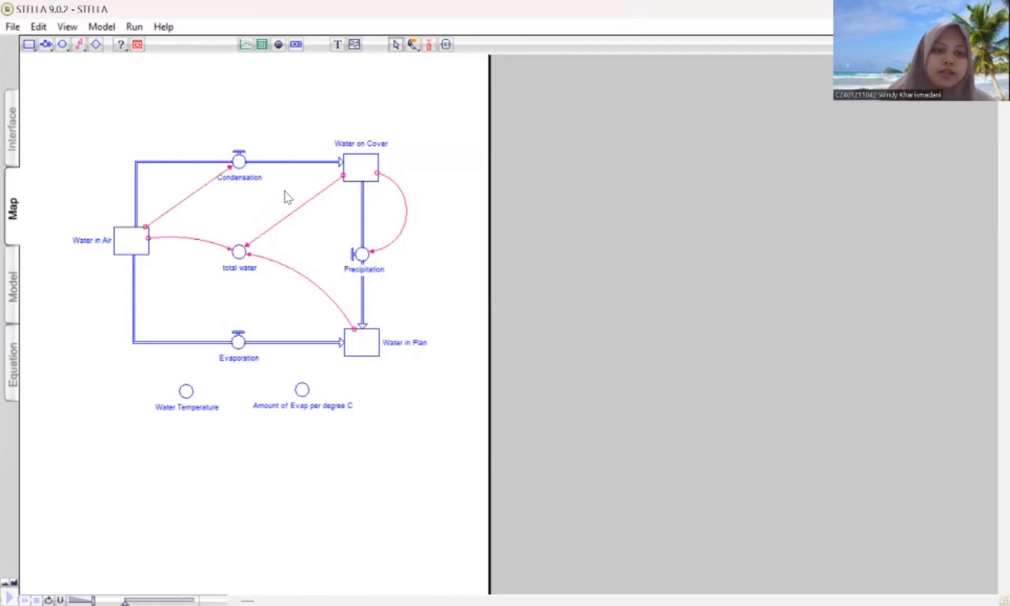
{"action": "left_click", "coordinate": [80, 46]}
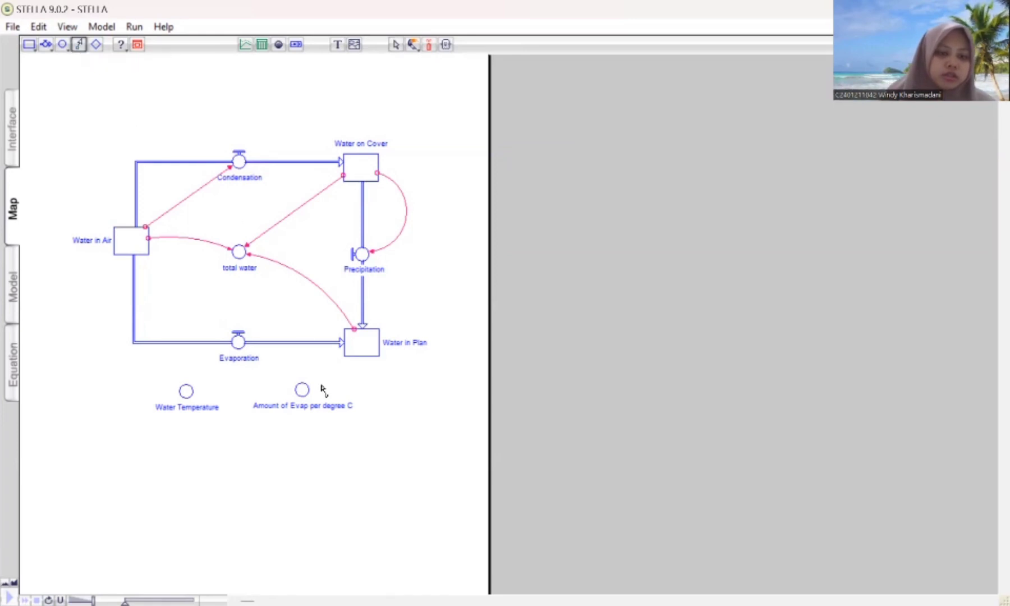
{"action": "left_click_drag", "start_coordinate": [189, 394], "coordinate": [237, 340]}
Connect the Amount of Evap per degree C converter to the Evaporation flow.
{"action": "left_click", "coordinate": [80, 46]}
{"action": "left_click", "coordinate": [301, 380]}
{"action": "left_click", "coordinate": [79, 45]}
{"action": "left_click_drag", "start_coordinate": [301, 387], "coordinate": [238, 341]}
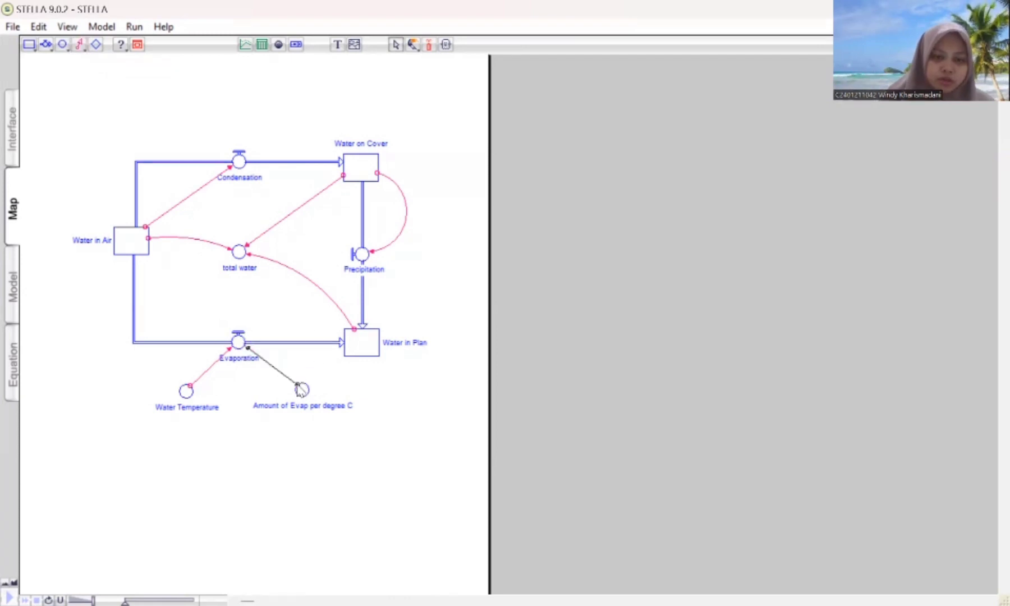
{"action": "left_click_drag", "start_coordinate": [297, 385], "coordinate": [296, 385]}
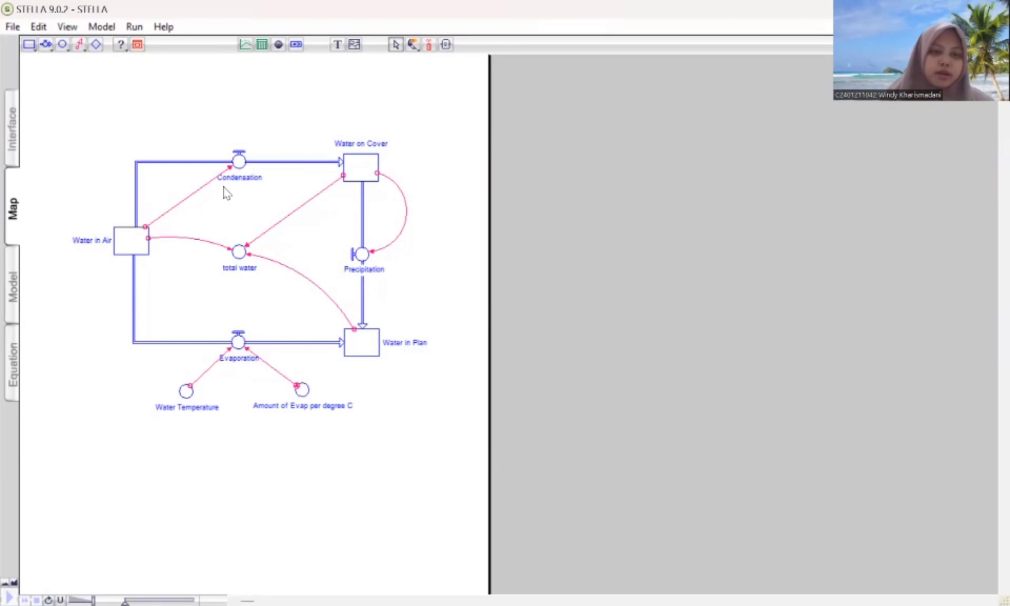
Check the equation listing, and bring up the Model layer of the diagram.
{"action": "left_click", "coordinate": [12, 364]}
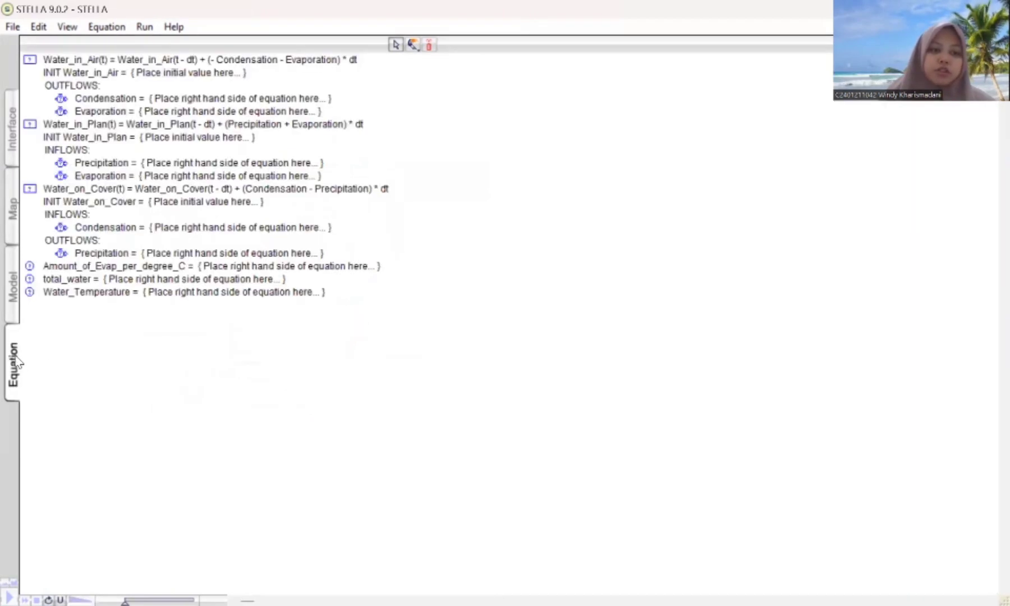
{"action": "left_click", "coordinate": [11, 283]}
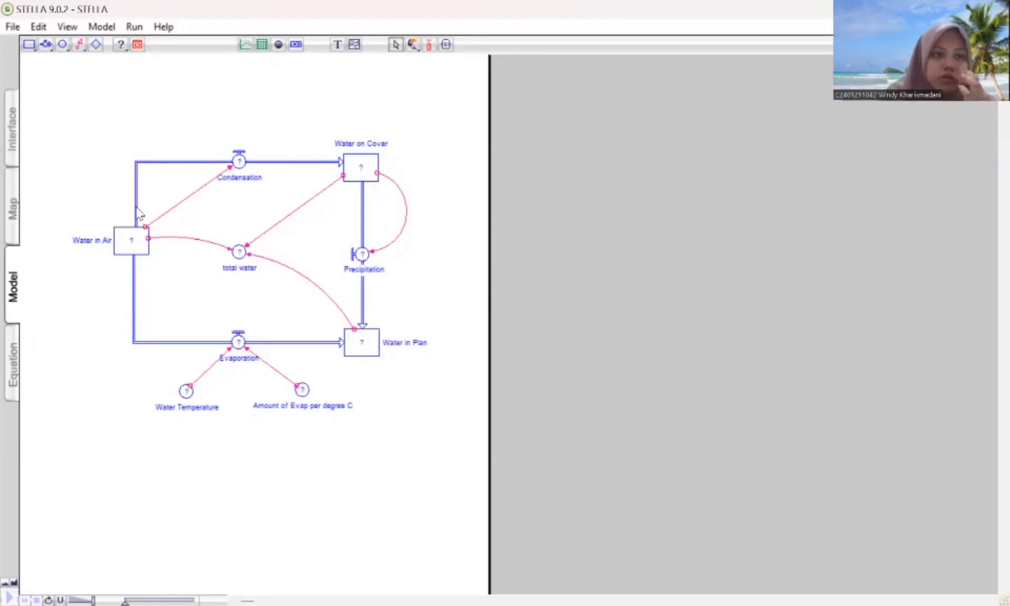
{"action": "double_click", "coordinate": [357, 175]}
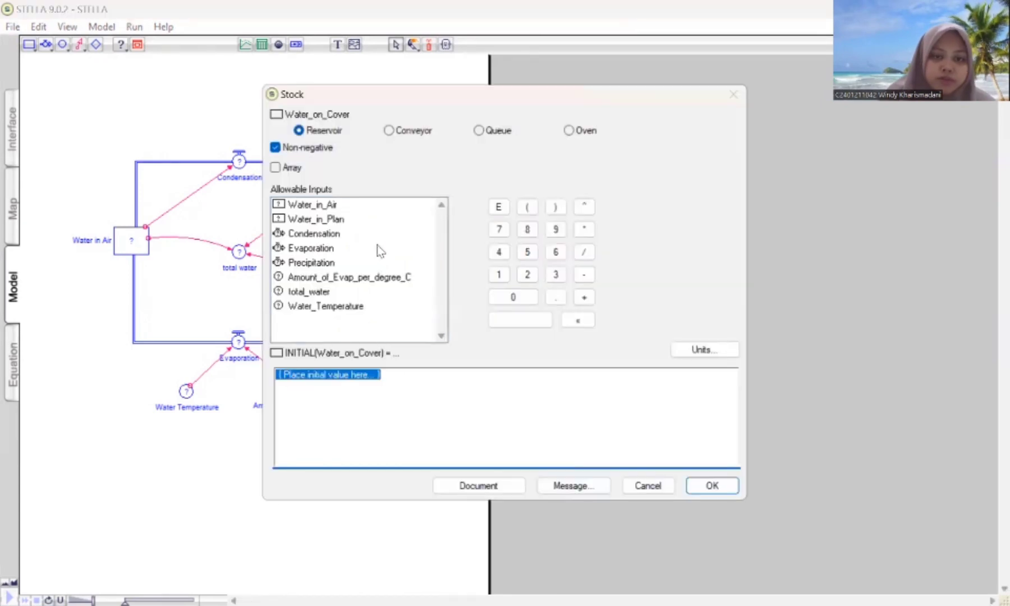
{"action": "key", "text": "BackSpace"}
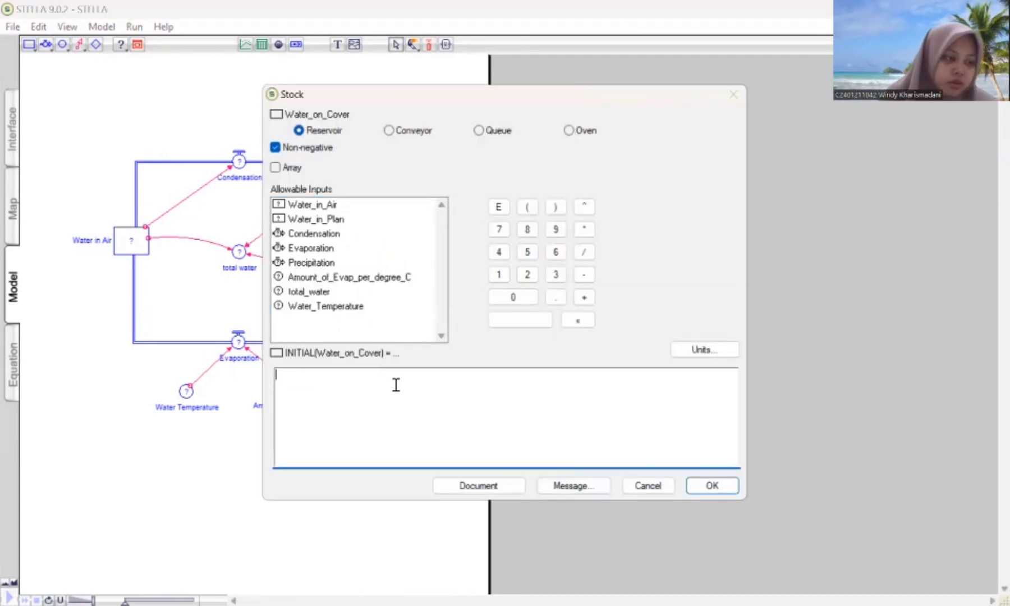
{"action": "left_click", "coordinate": [638, 484]}
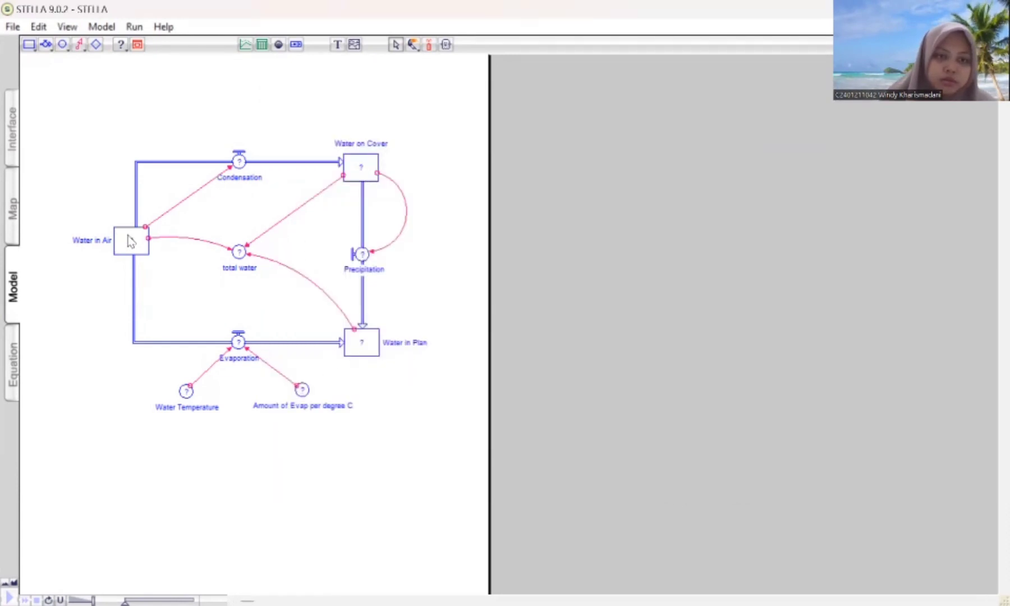
Set the initial value of the Water in Air stock to 0 {ml}.
{"action": "double_click", "coordinate": [144, 243]}
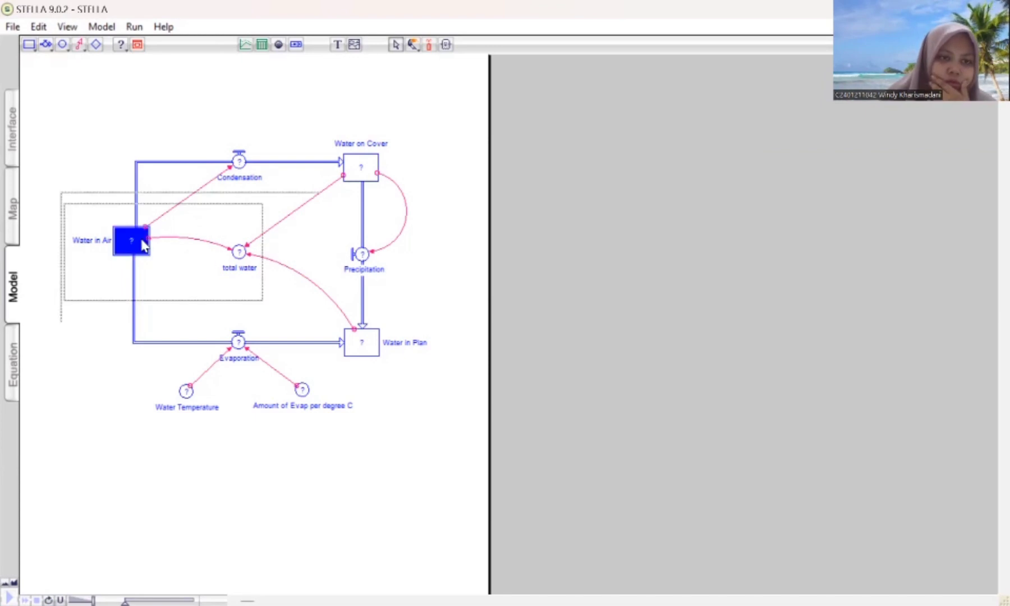
{"action": "key", "text": "BackSpace"}
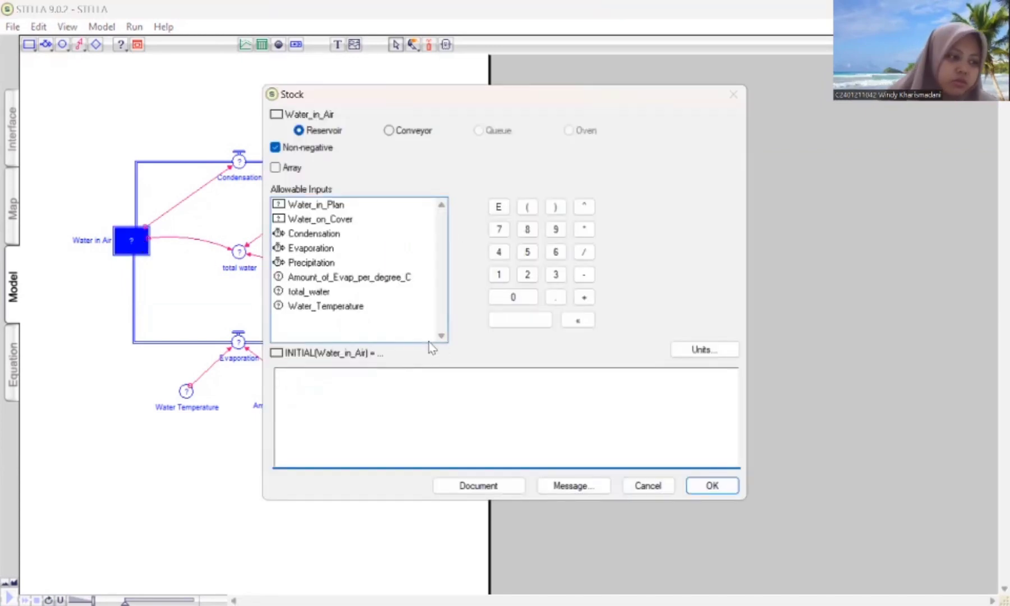
{"action": "type", "text": "0 {ml"}
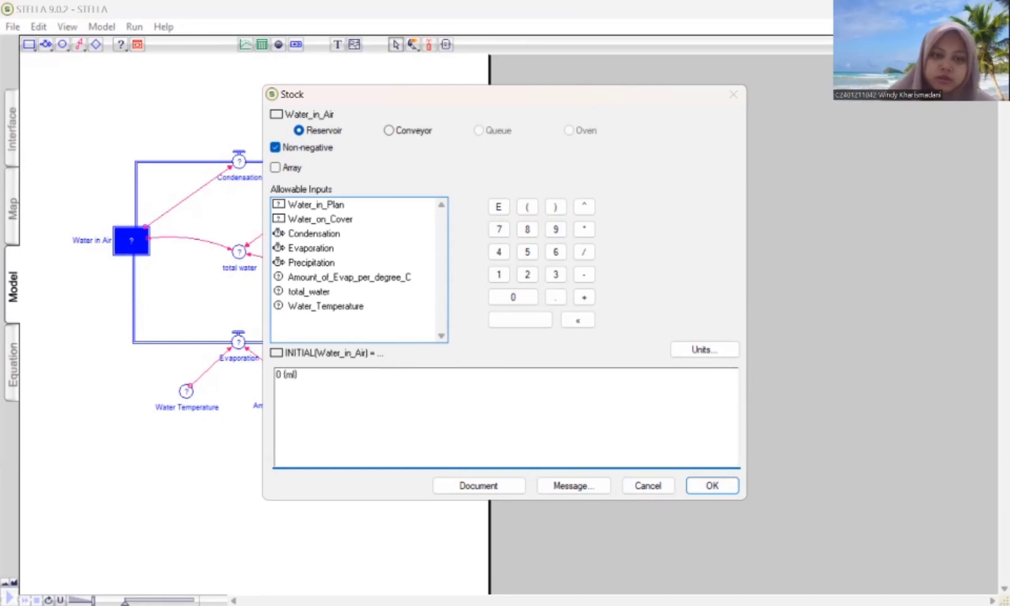
{"action": "left_click", "coordinate": [727, 486]}
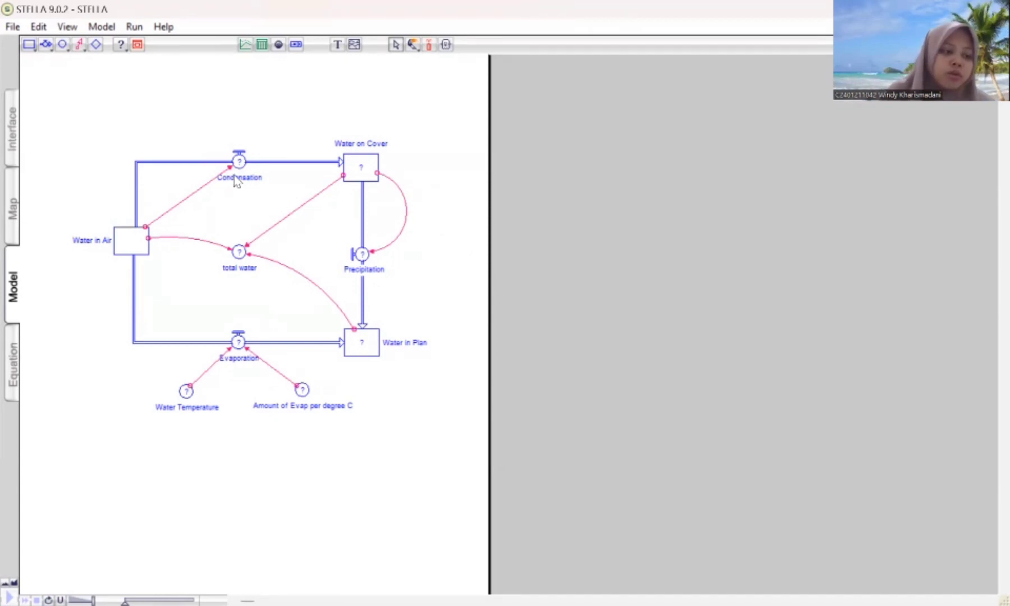
Define the Evaporation flow as Water_Temperature*Amount_of_Evap_per_degree_C.
{"action": "double_click", "coordinate": [239, 341]}
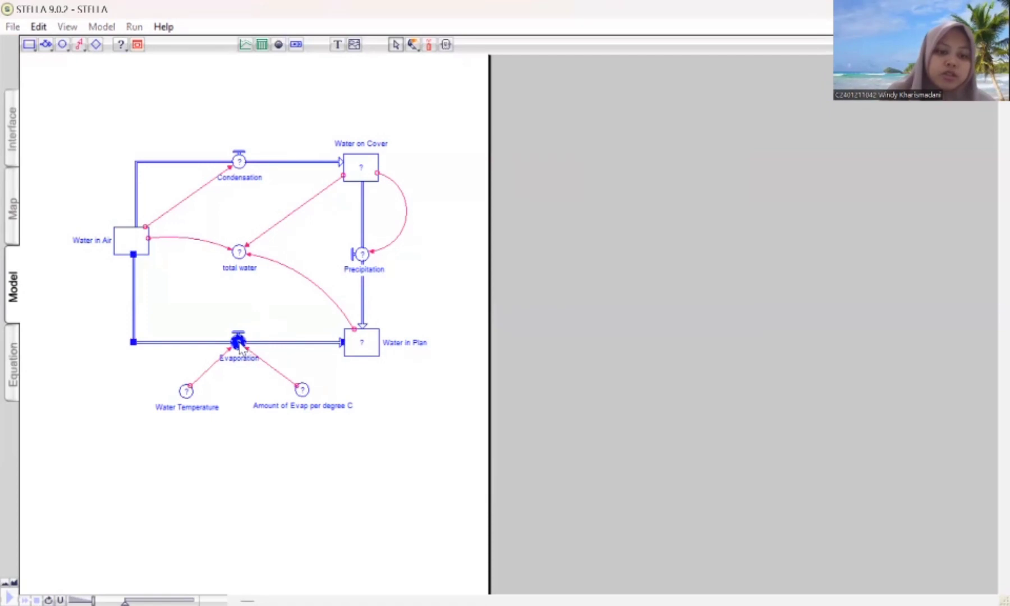
{"action": "key", "text": "BackSpace"}
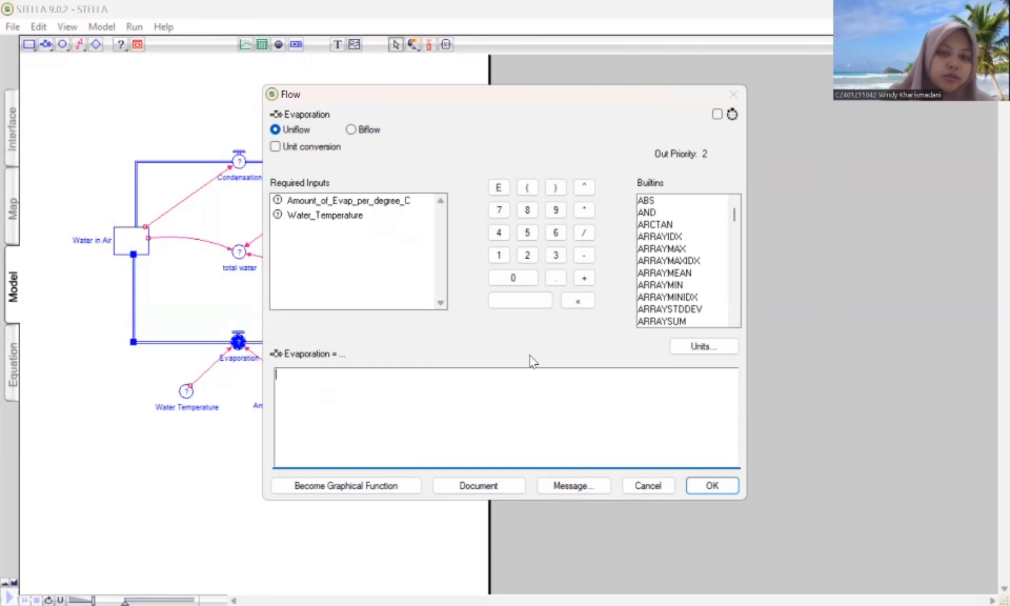
{"action": "left_click", "coordinate": [361, 214]}
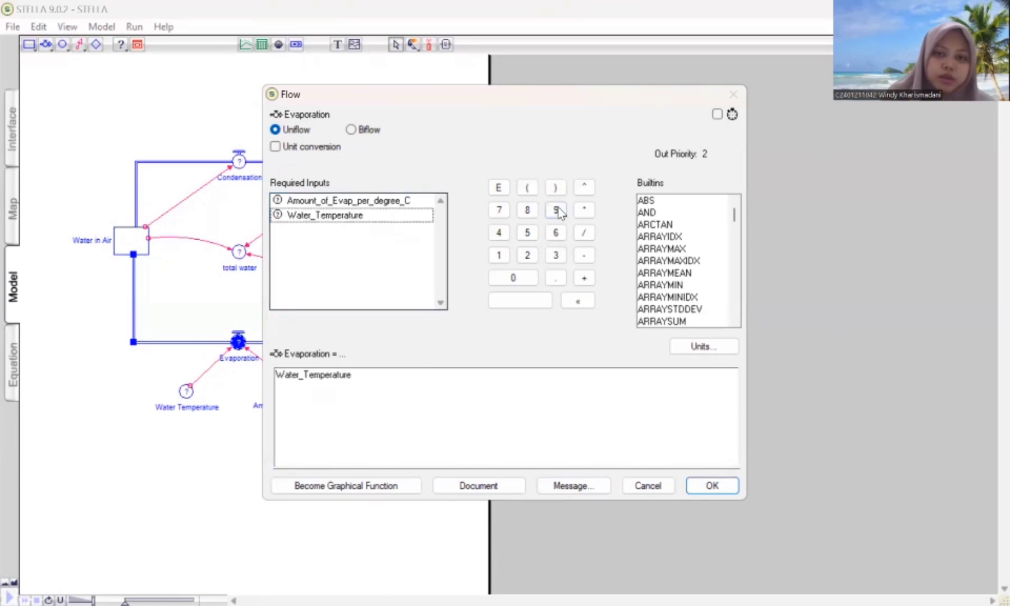
{"action": "left_click", "coordinate": [582, 212]}
{"action": "left_click", "coordinate": [337, 200]}
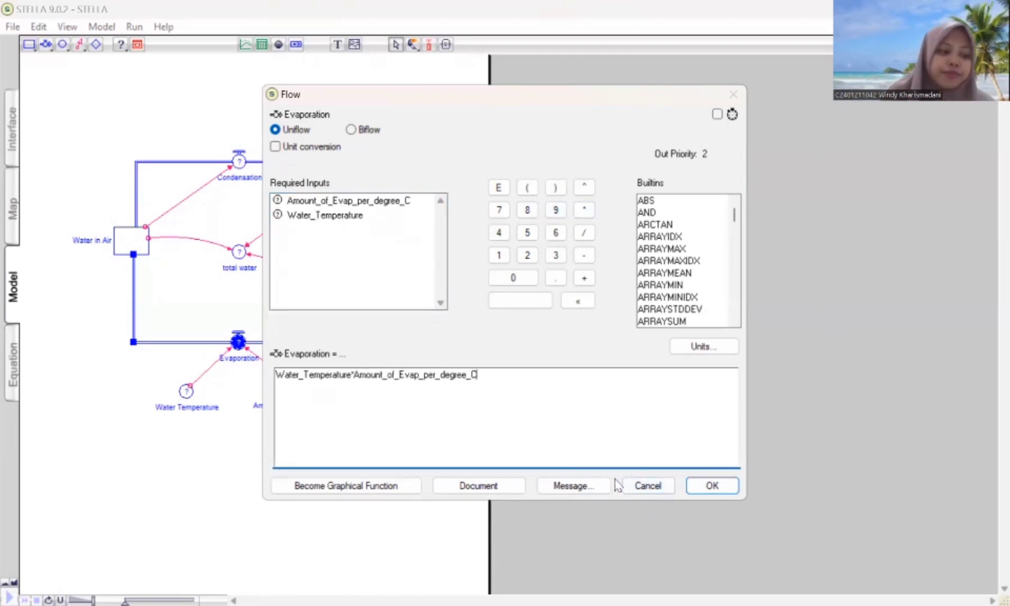
{"action": "left_click", "coordinate": [711, 486]}
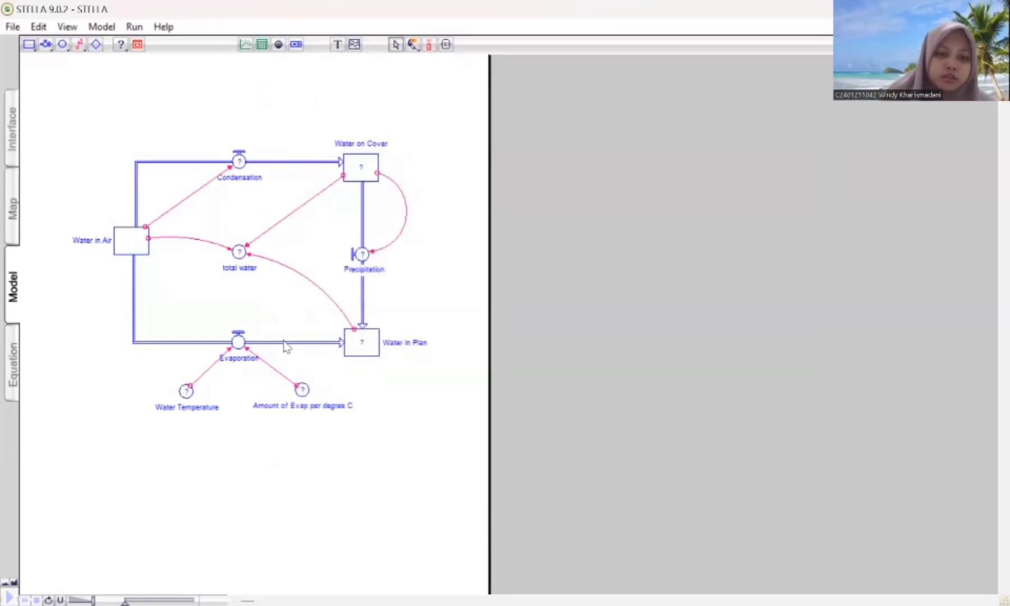
Define the Condensation flow as 0.5*Water_in_Air.
{"action": "double_click", "coordinate": [239, 162]}
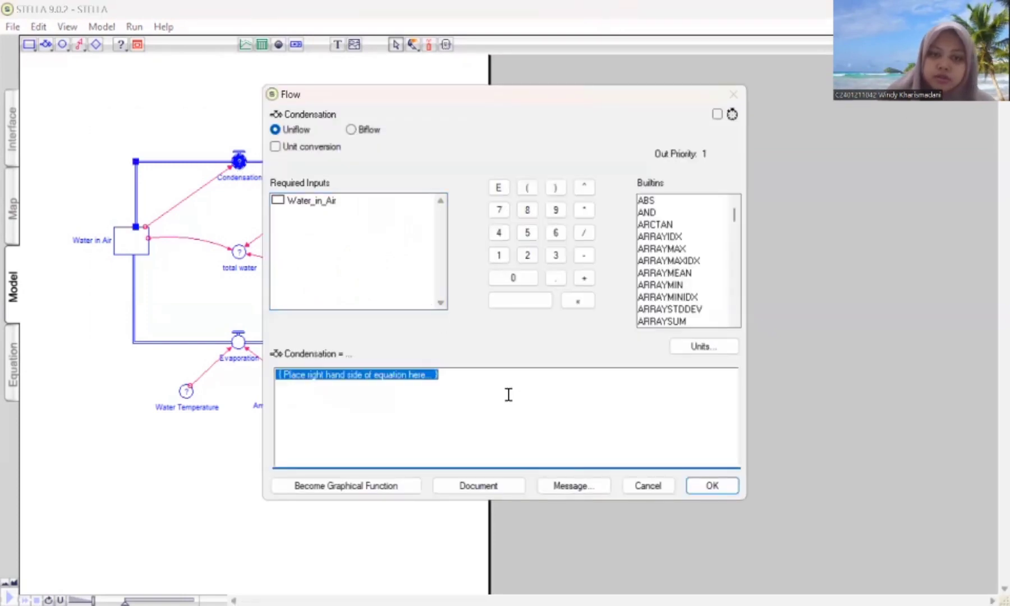
{"action": "key", "text": "BackSpace"}
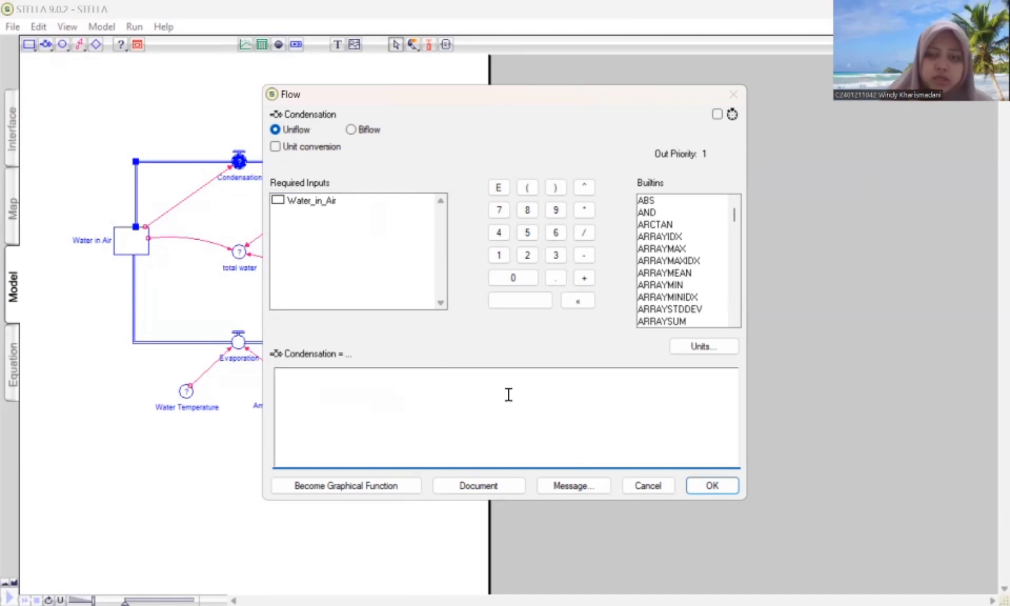
{"action": "type", "text": "0.5"}
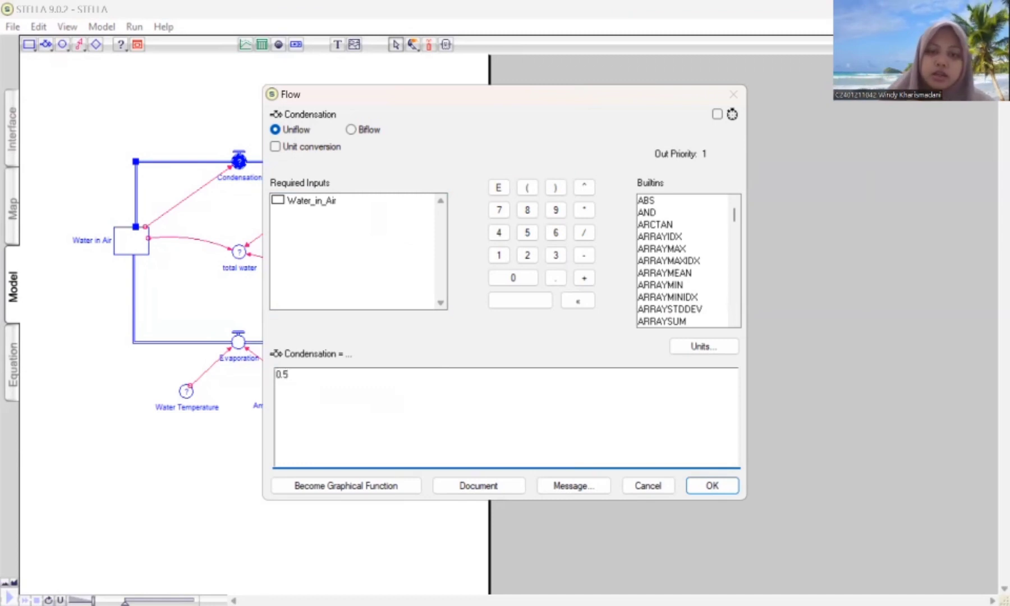
{"action": "left_click", "coordinate": [584, 209]}
{"action": "left_click", "coordinate": [312, 200]}
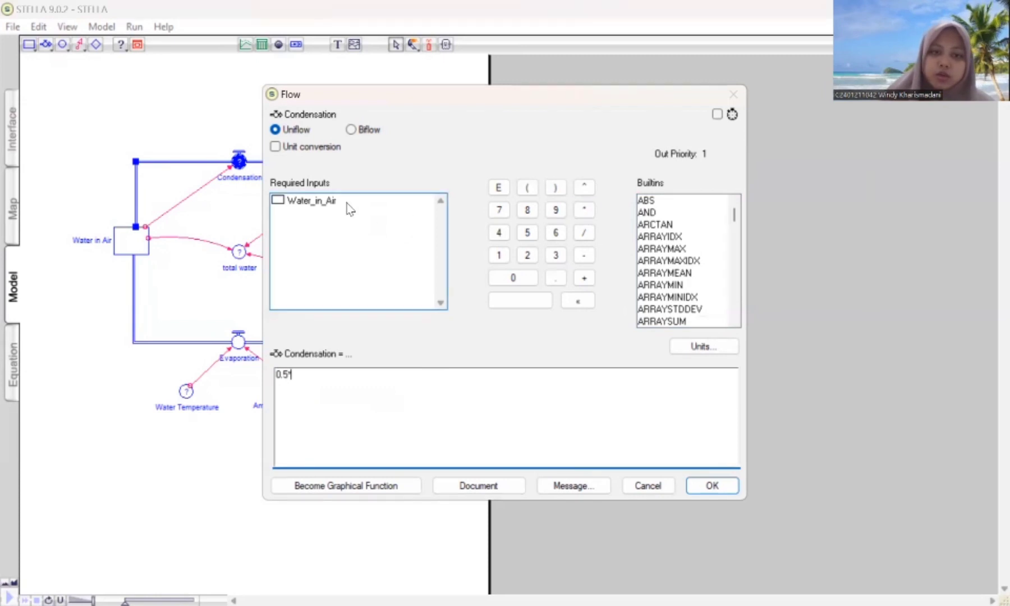
{"action": "left_click", "coordinate": [711, 486]}
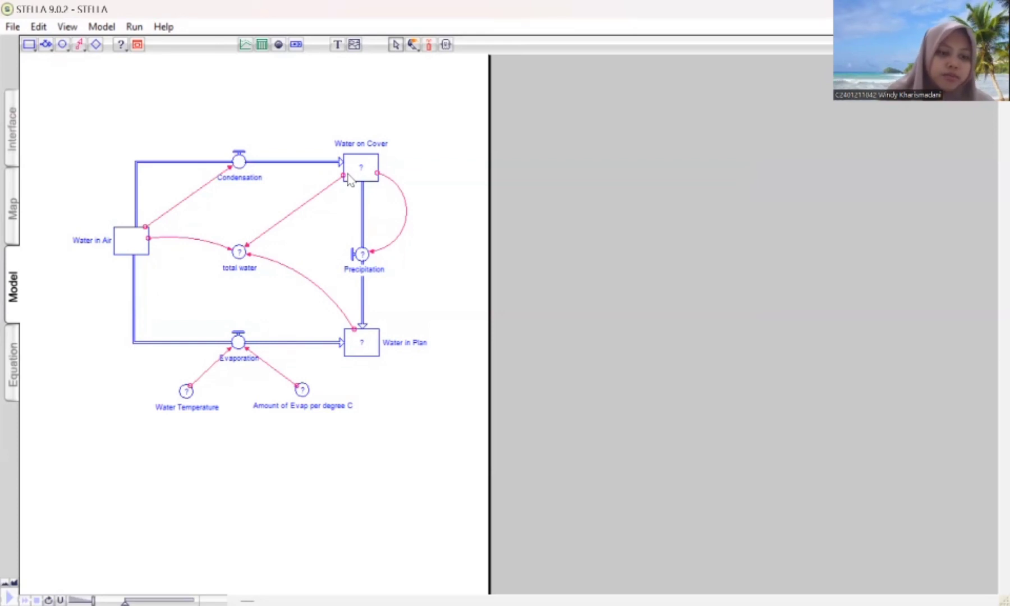
Set the initial value of the Water in Plan stock to 100 {ml}.
{"action": "double_click", "coordinate": [371, 343]}
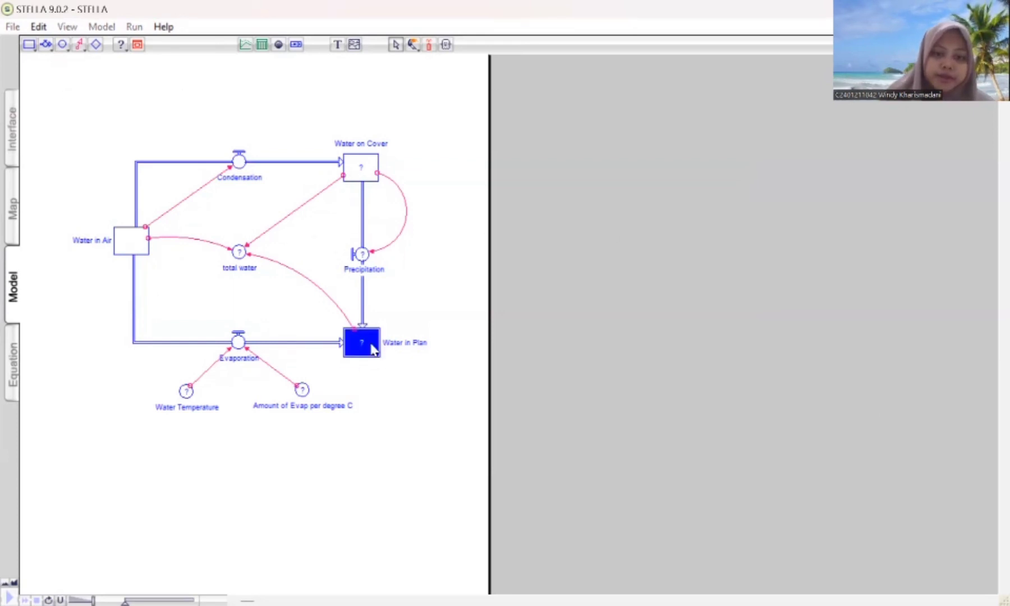
{"action": "key", "text": "BackSpace"}
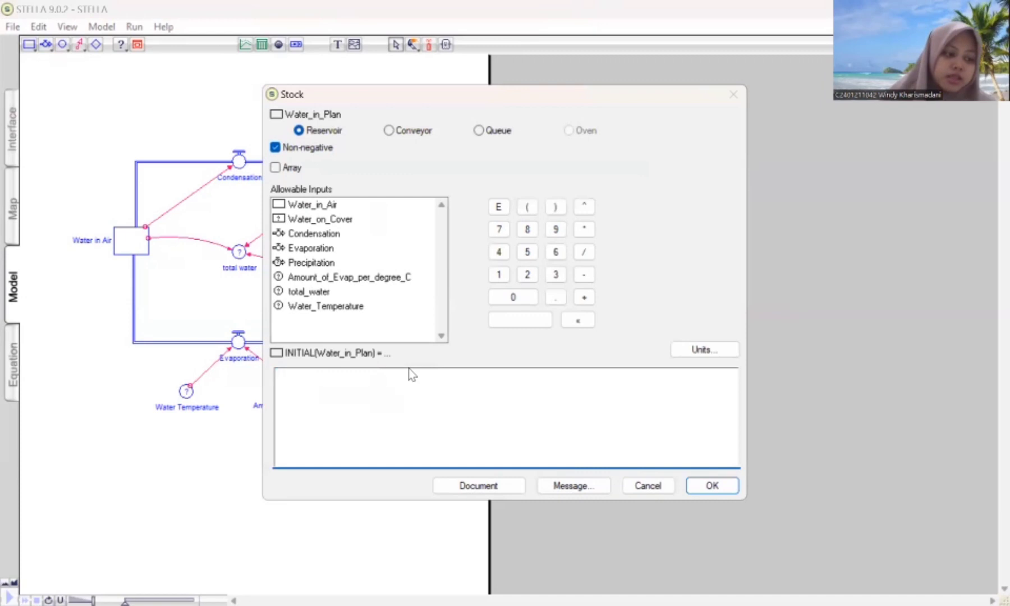
{"action": "type", "text": "1"}
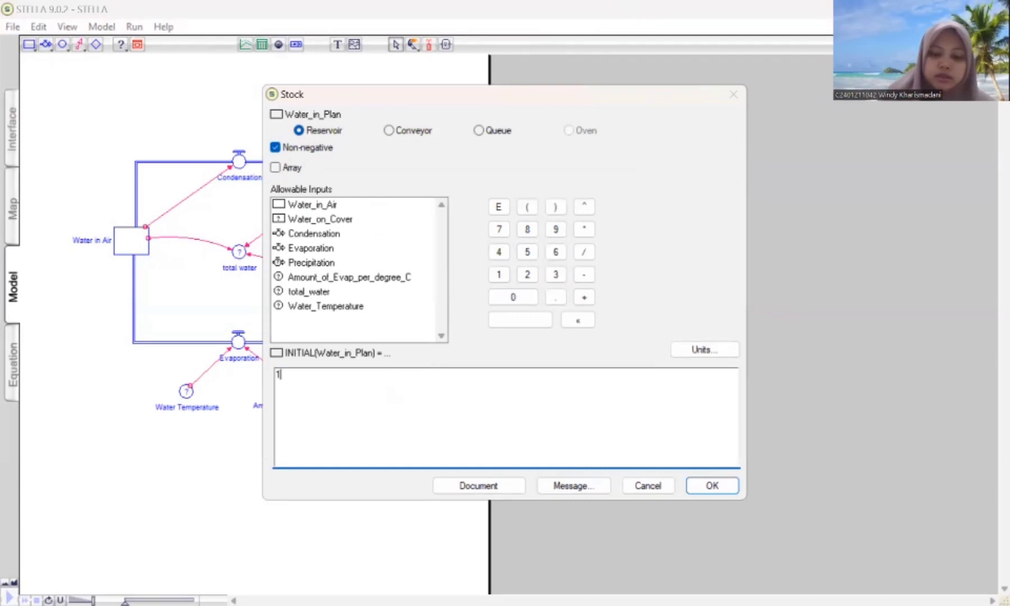
{"action": "type", "text": "00"}
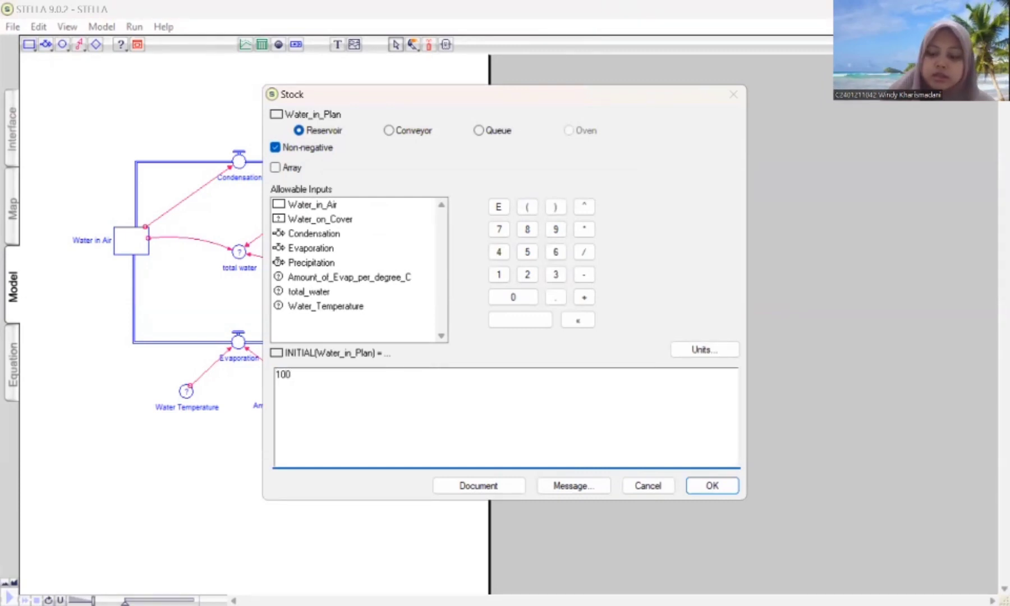
{"action": "type", "text": " (ml)"}
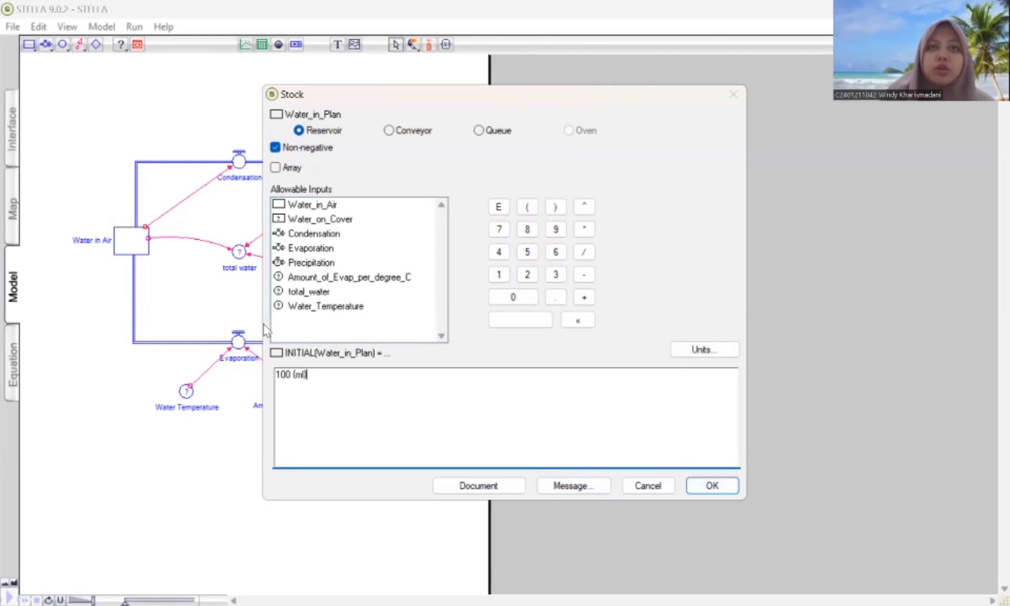
{"action": "left_click", "coordinate": [705, 487]}
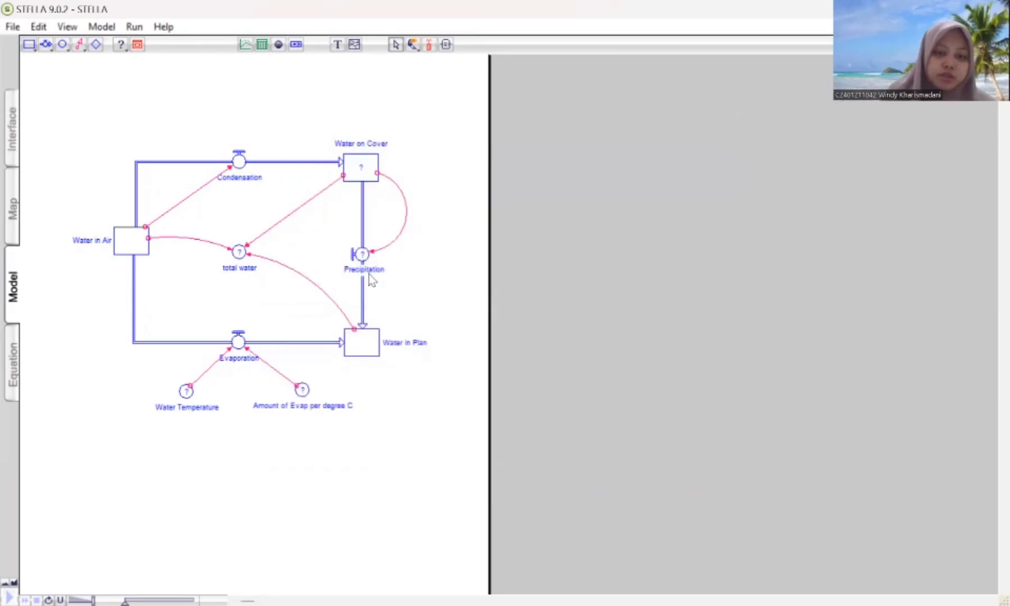
Define the Precipitation flow as 0.5*Water_on_Cover.
{"action": "left_click", "coordinate": [360, 256]}
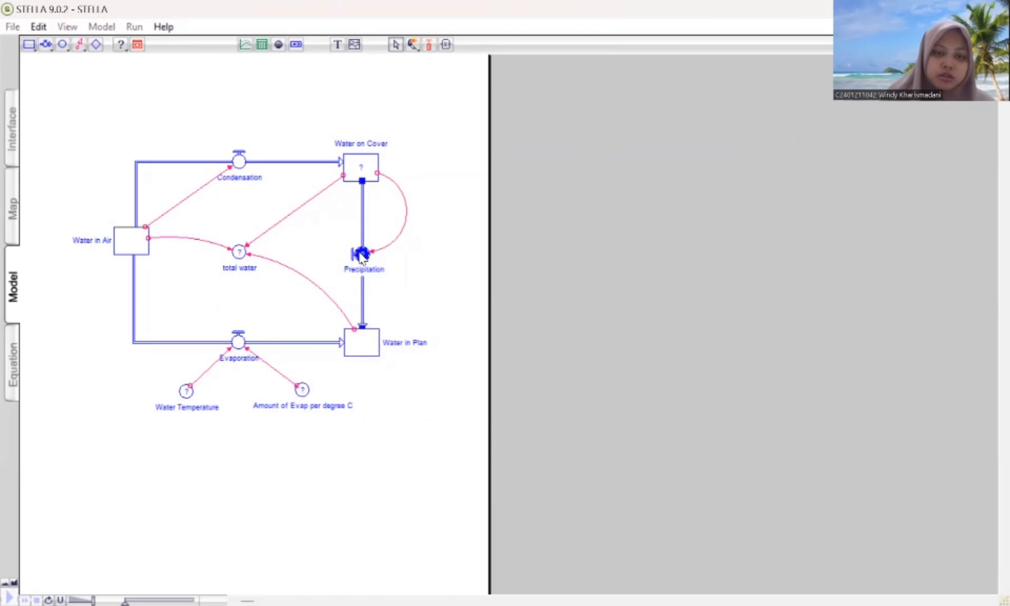
{"action": "double_click", "coordinate": [359, 256]}
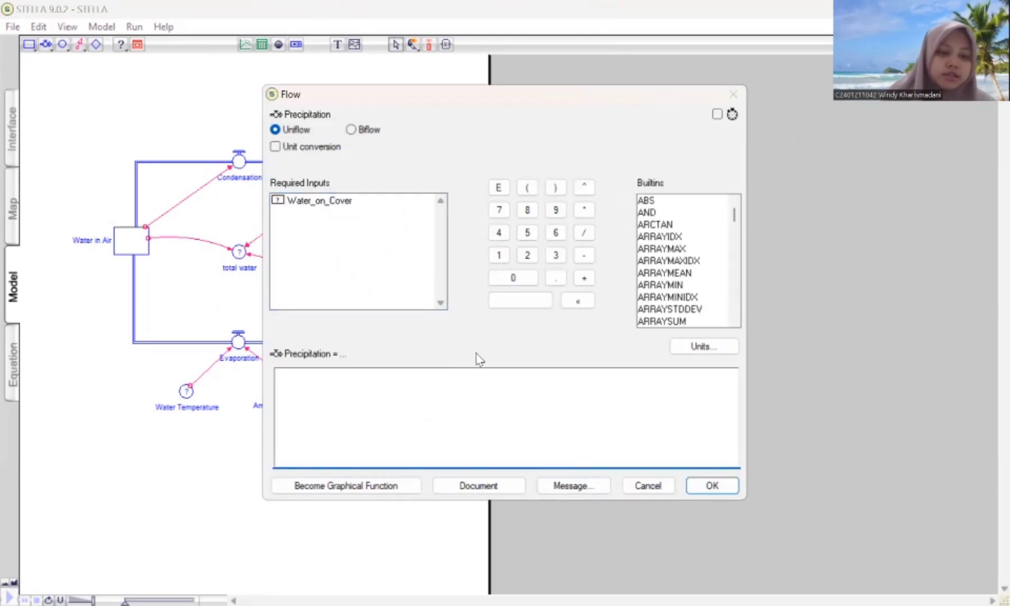
{"action": "type", "text": "0.5"}
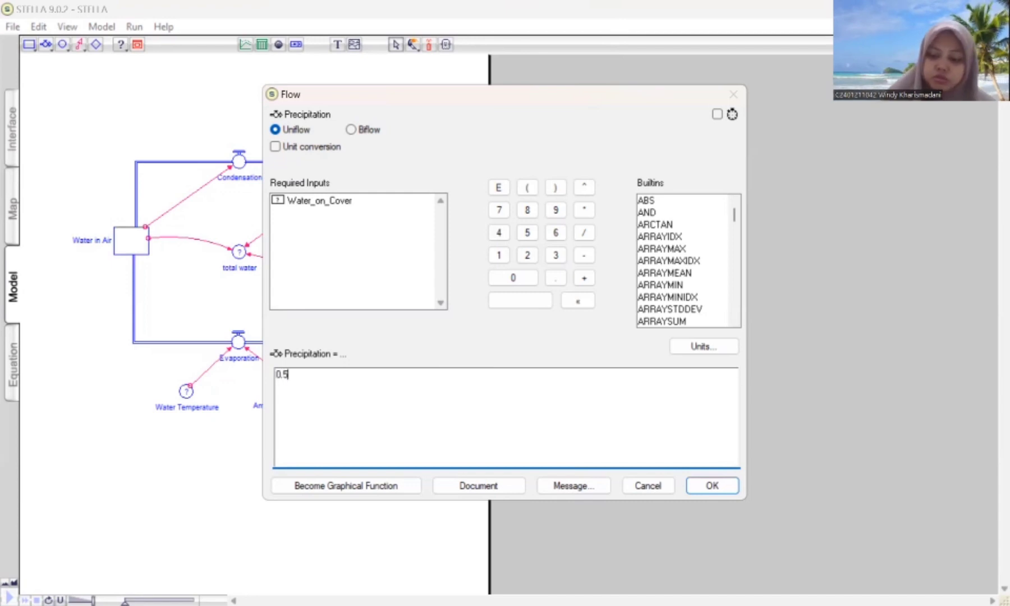
{"action": "left_click", "coordinate": [584, 210]}
{"action": "left_click", "coordinate": [323, 220]}
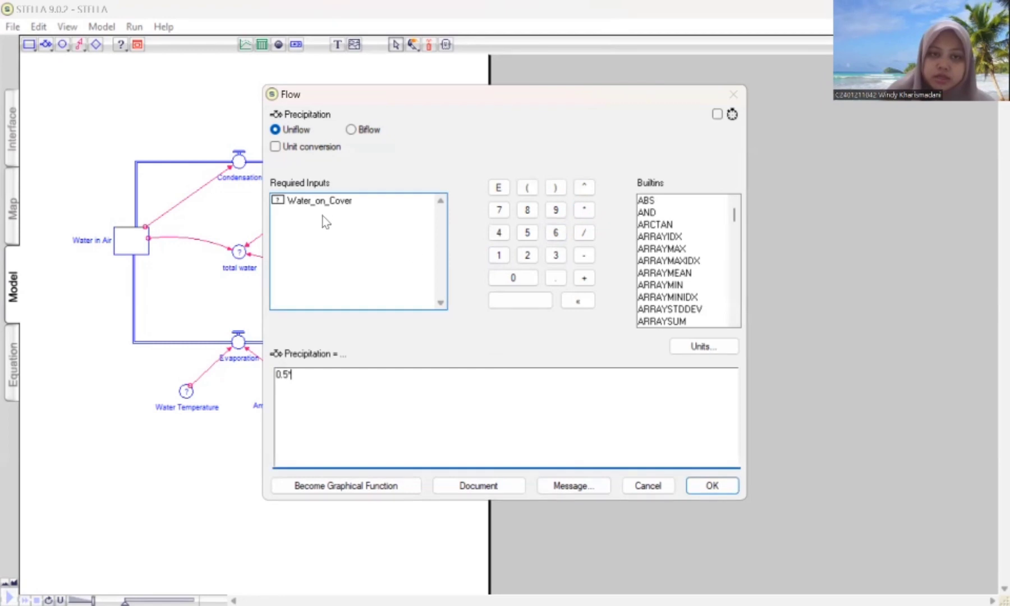
{"action": "left_click", "coordinate": [711, 491]}
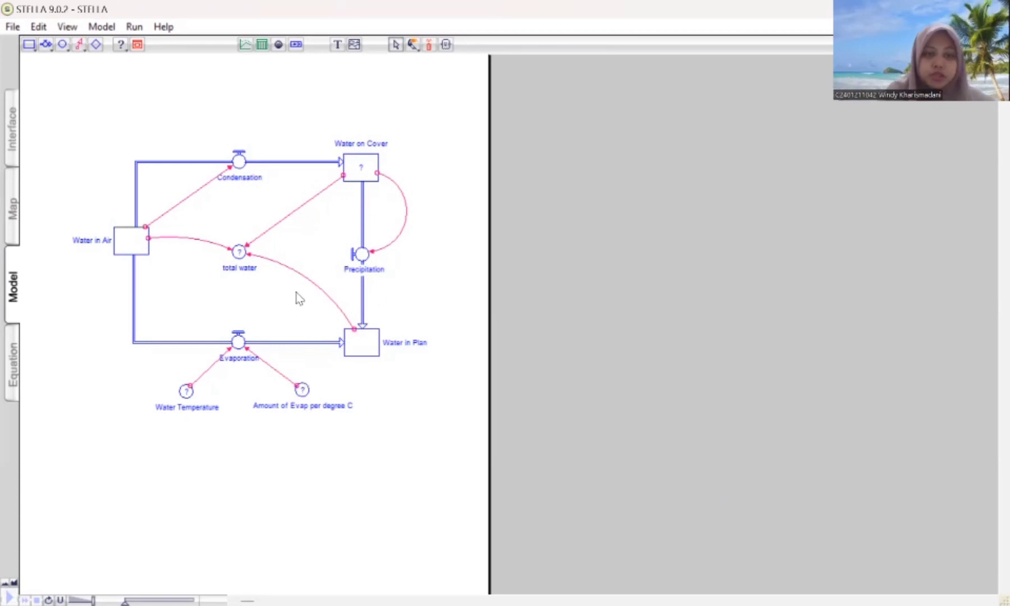
Check the value of the Water in Plan stock and review the equation of the Evaporation flow.
{"action": "mouse_move", "coordinate": [241, 340]}
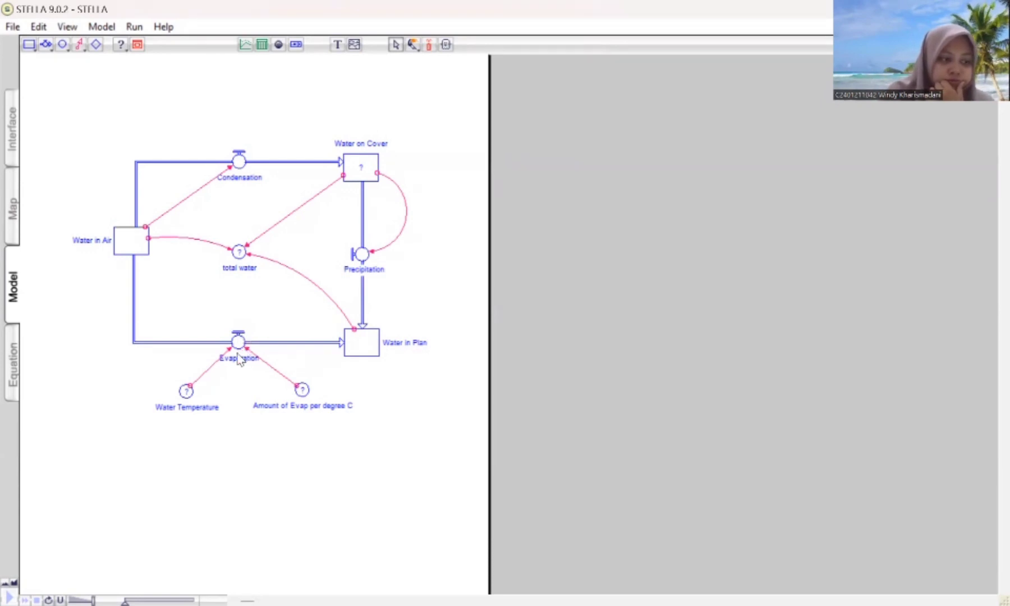
{"action": "mouse_move", "coordinate": [375, 356]}
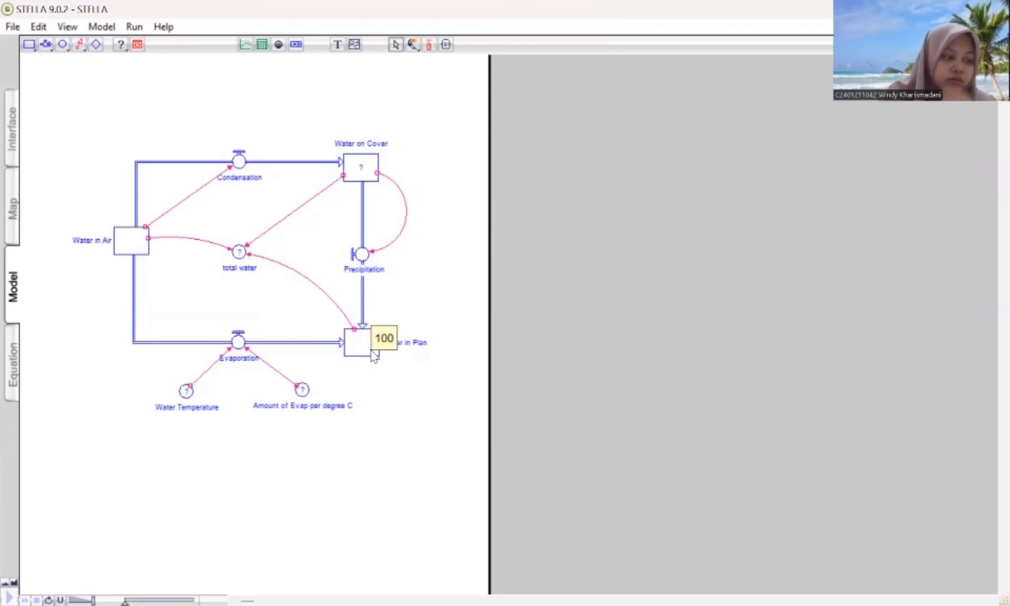
{"action": "left_click", "coordinate": [239, 341]}
{"action": "double_click", "coordinate": [238, 342]}
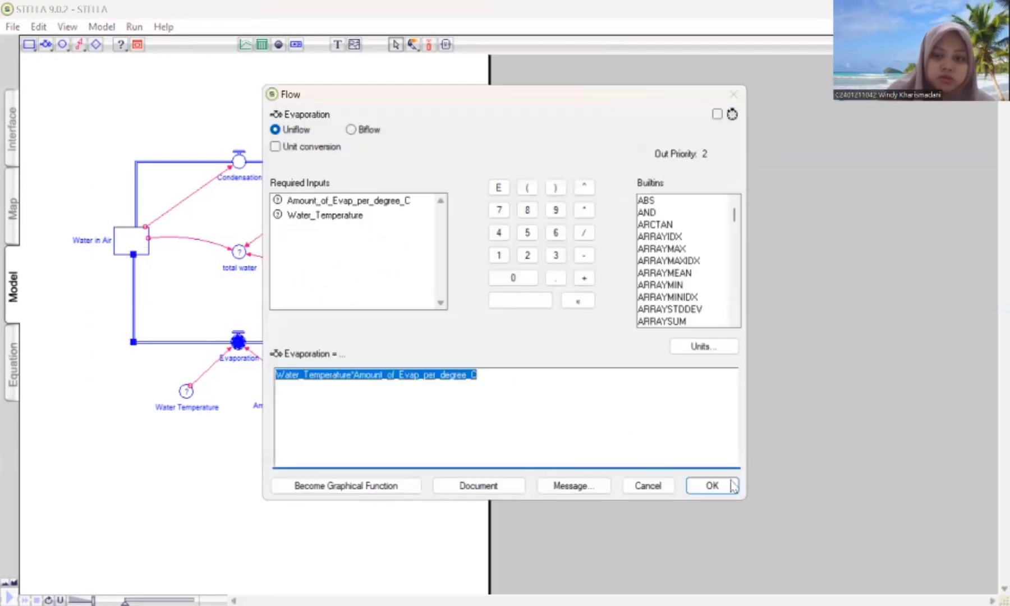
{"action": "left_click", "coordinate": [711, 486]}
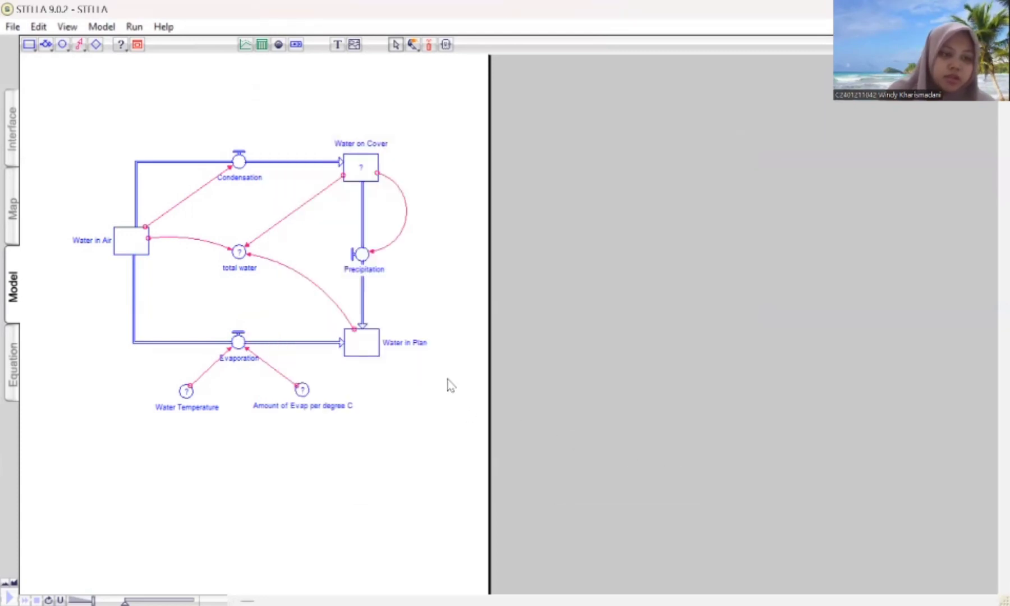
Set the initial value of the Water on Cover stock to 0 {ml}.
{"action": "double_click", "coordinate": [361, 168]}
{"action": "key", "text": "BackSpace"}
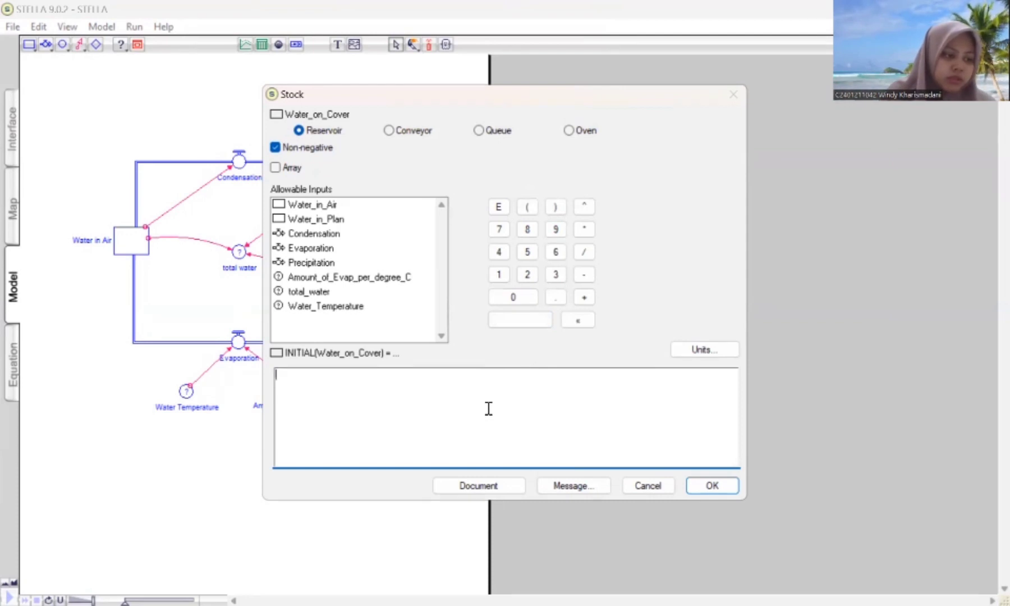
{"action": "type", "text": "0"}
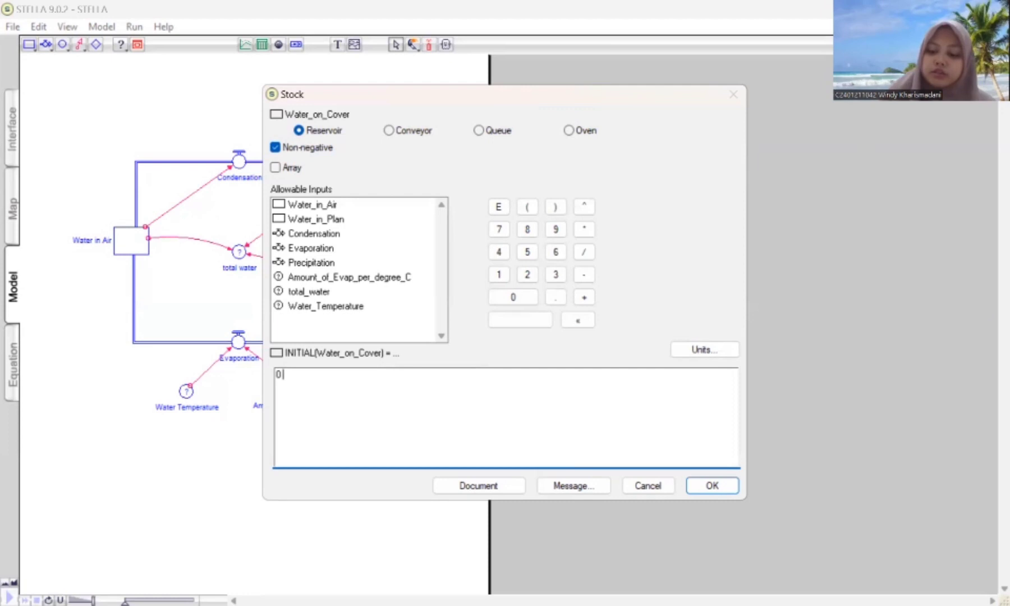
{"action": "type", "text": " {"}
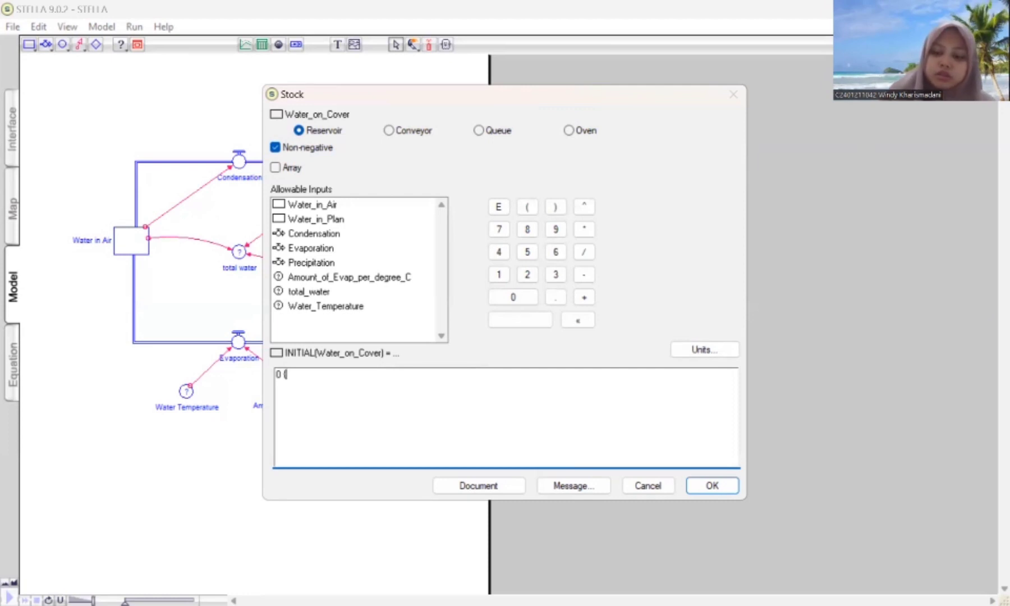
{"action": "type", "text": "ml}"}
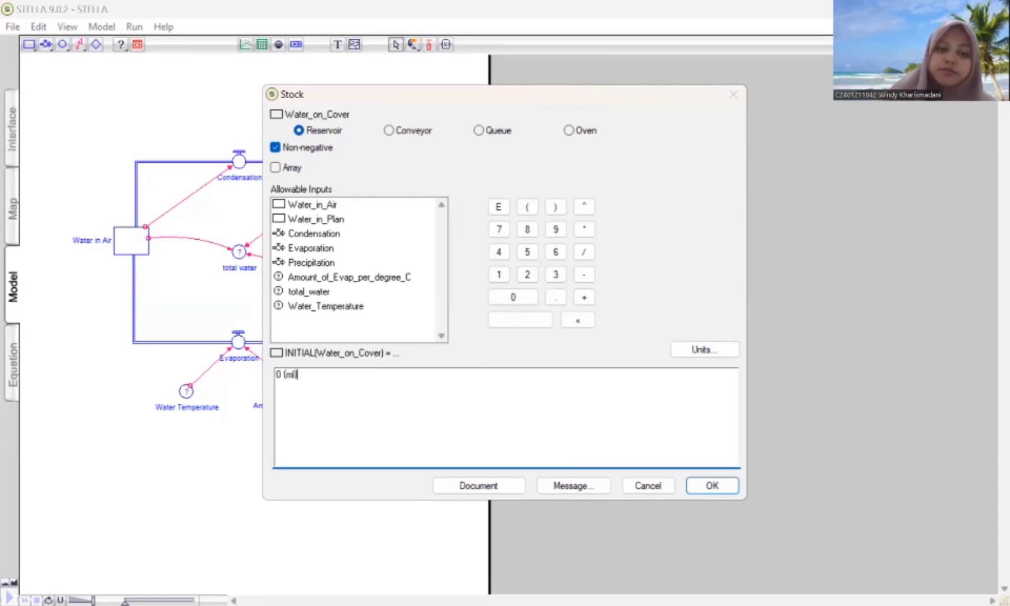
{"action": "left_click", "coordinate": [713, 486]}
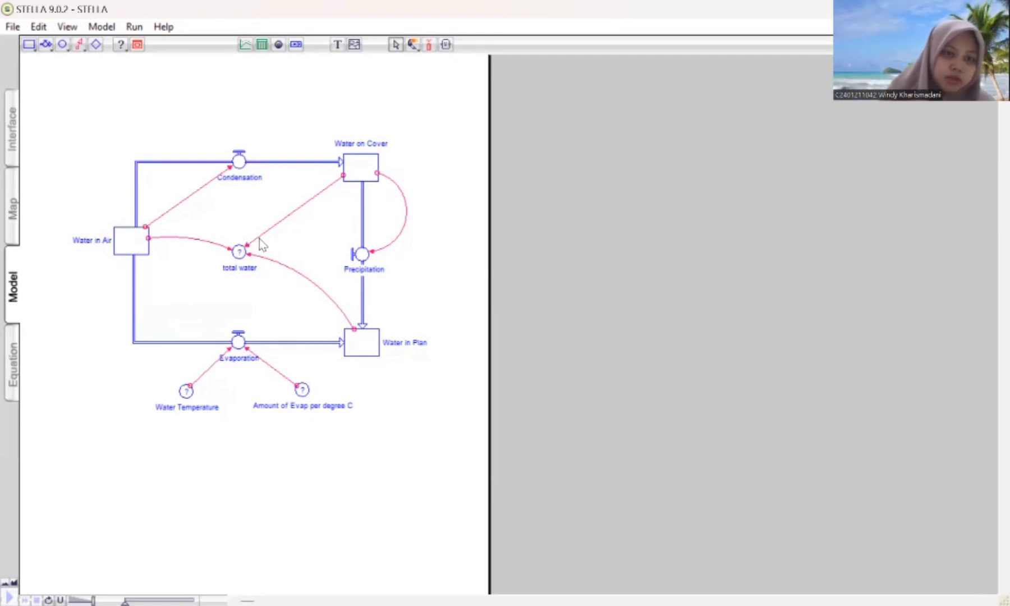
Define the total water converter as Water_in_Air+Water_in_Plan+Water_on_Cover.
{"action": "double_click", "coordinate": [240, 254]}
{"action": "left_click", "coordinate": [532, 375]}
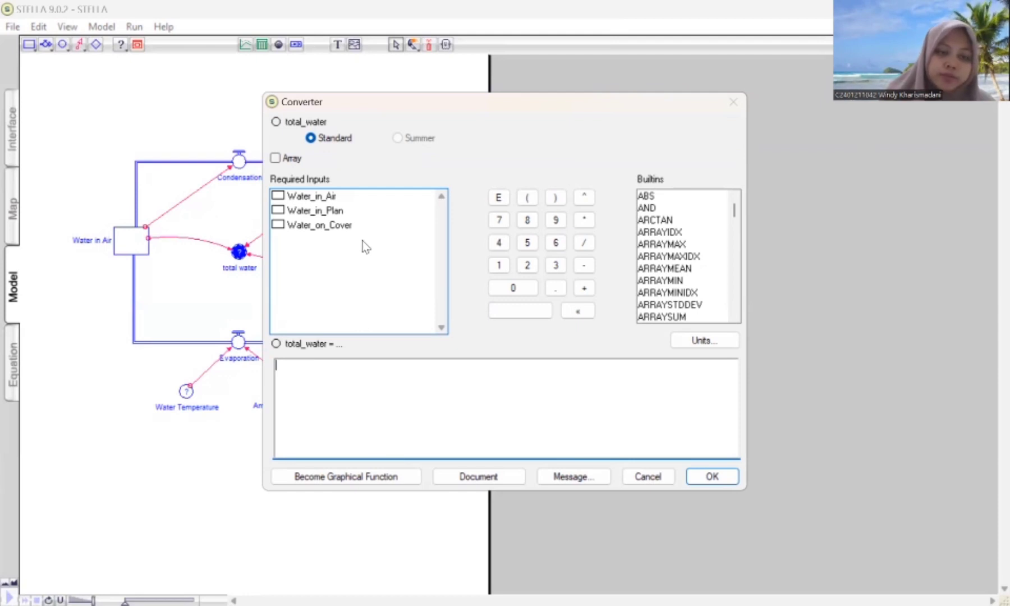
{"action": "left_click", "coordinate": [337, 201]}
{"action": "left_click", "coordinate": [584, 289]}
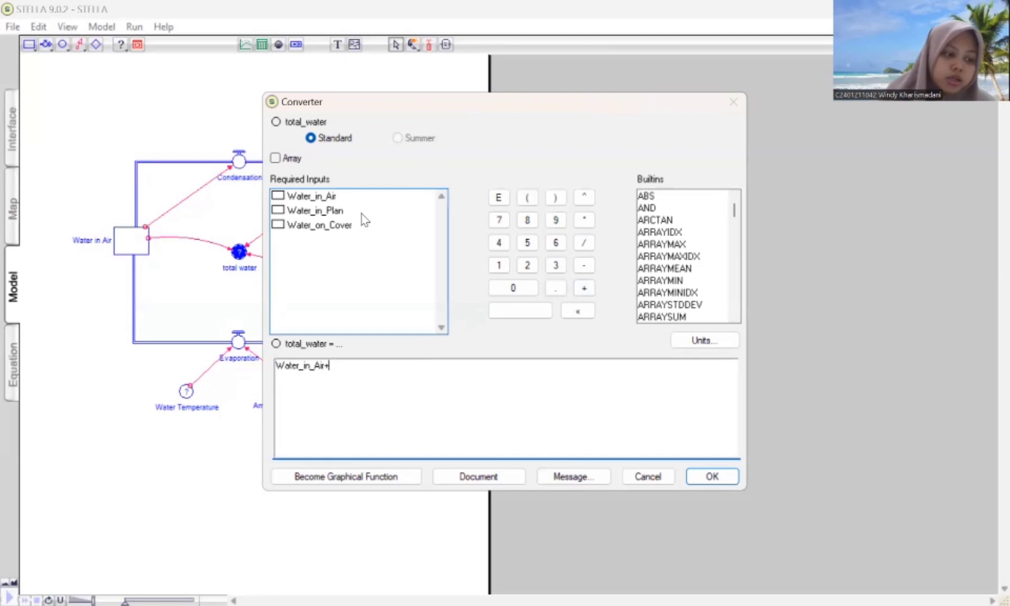
{"action": "left_click", "coordinate": [359, 213]}
{"action": "left_click", "coordinate": [585, 286]}
{"action": "left_click", "coordinate": [340, 225]}
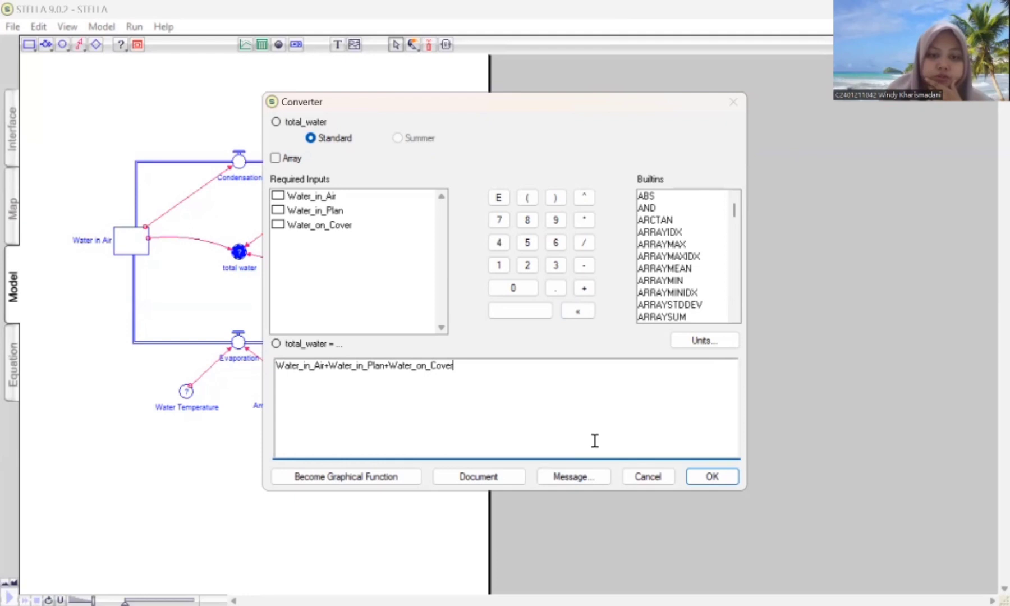
{"action": "left_click", "coordinate": [709, 479]}
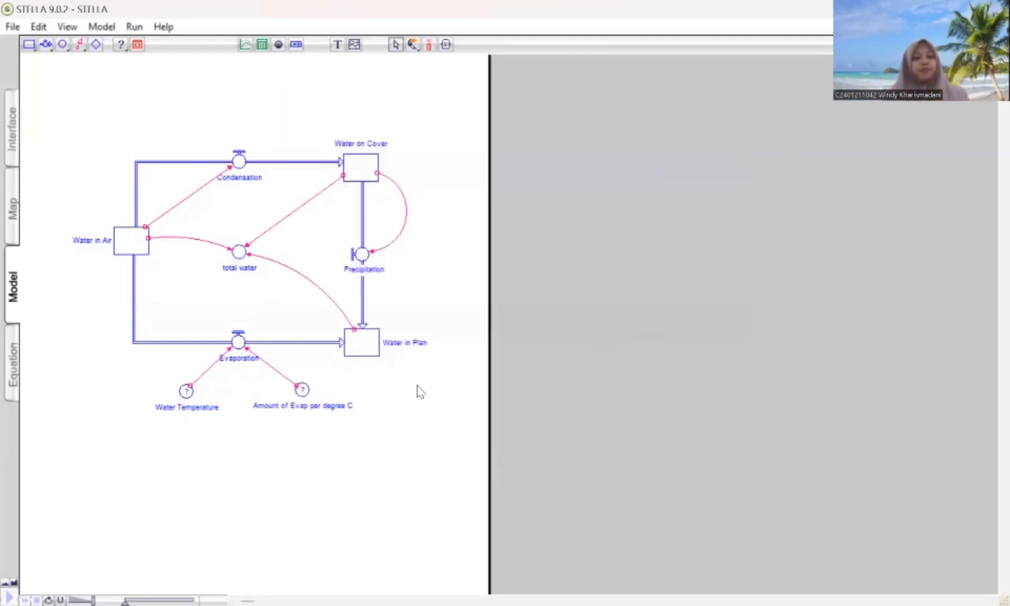
Define the Water Temperature converter as 100 {degrees Celsius}.
{"action": "double_click", "coordinate": [188, 392]}
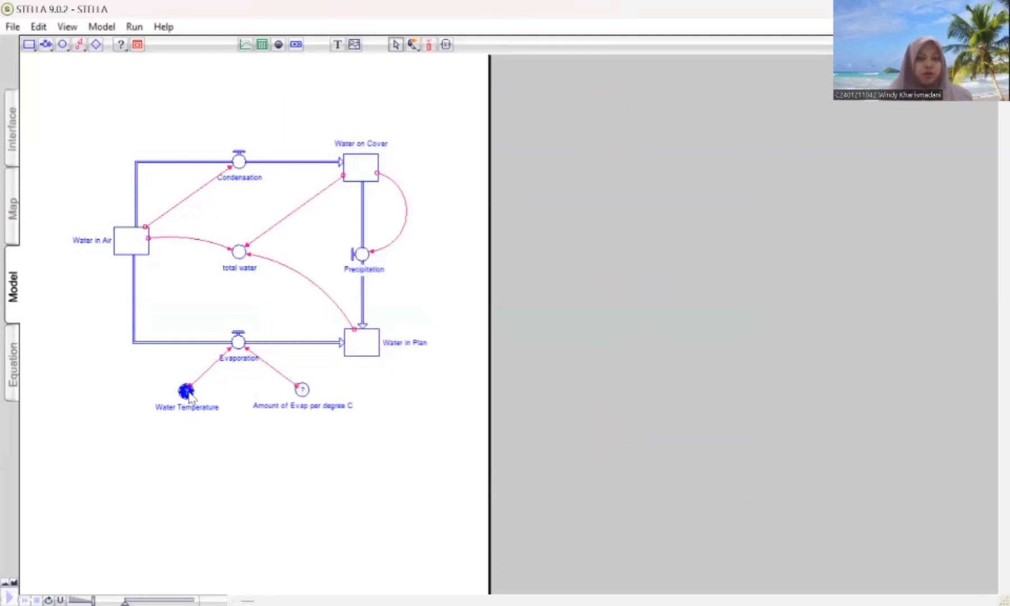
{"action": "key", "text": "BackSpace"}
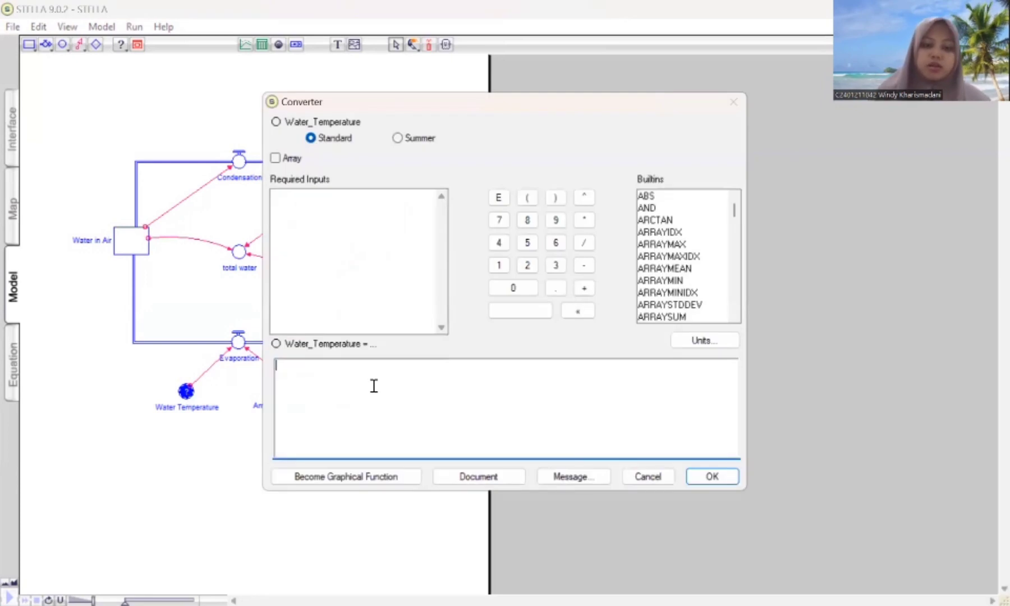
{"action": "type", "text": "100"}
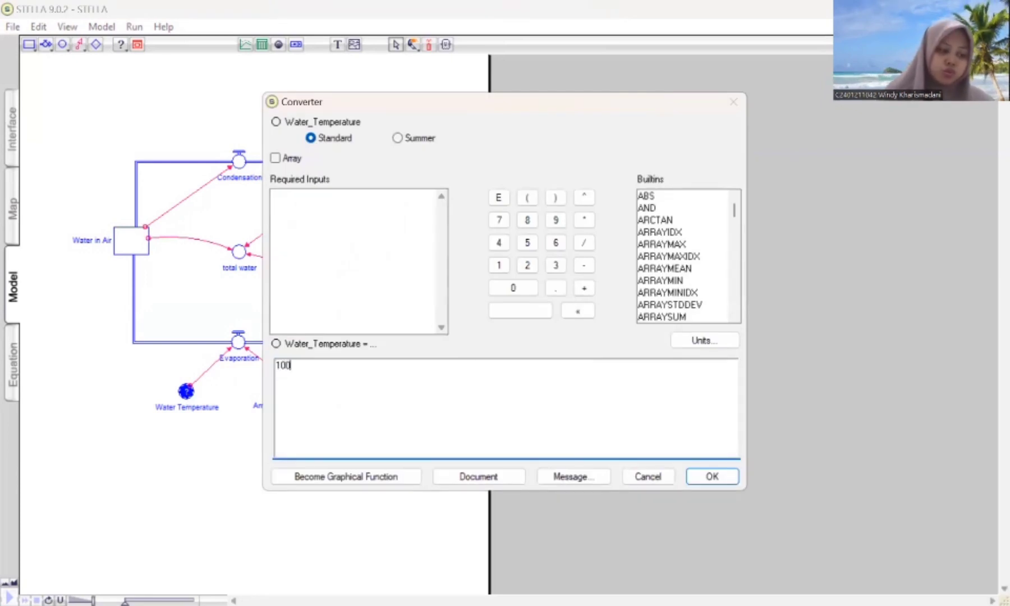
{"action": "type", "text": " (d"}
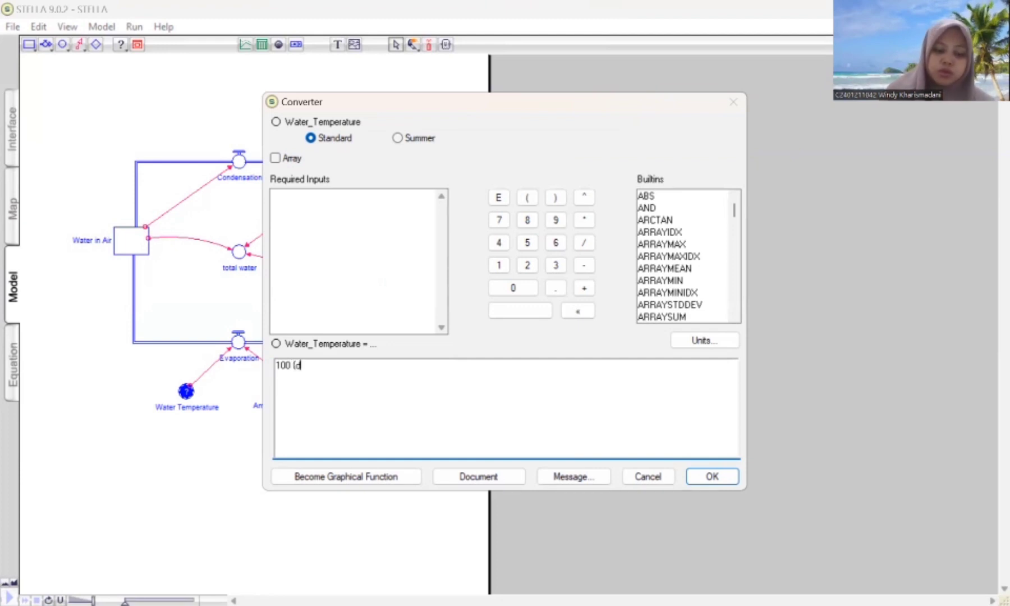
{"action": "type", "text": "eg"}
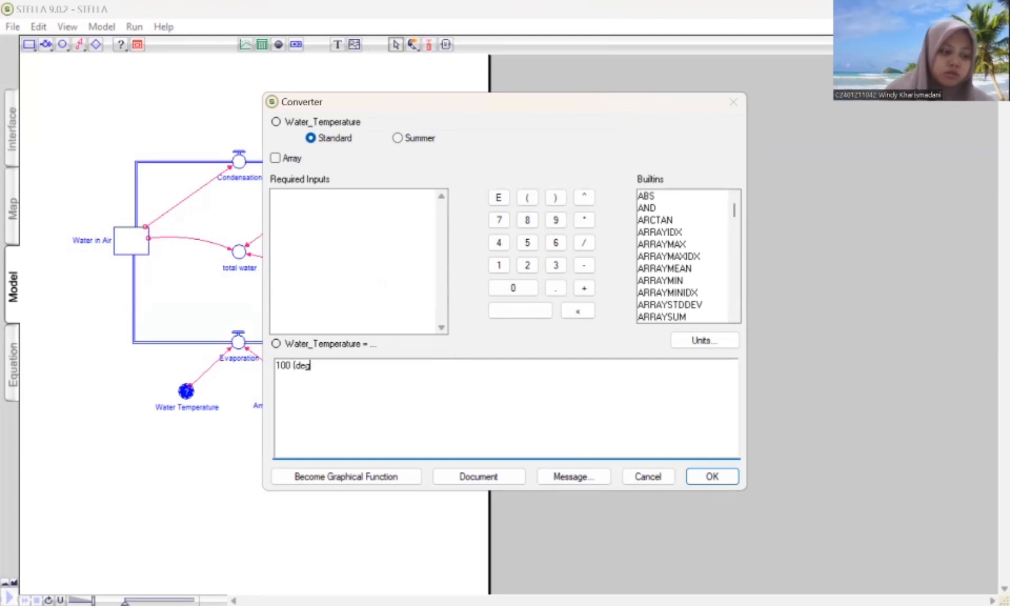
{"action": "type", "text": "rees"}
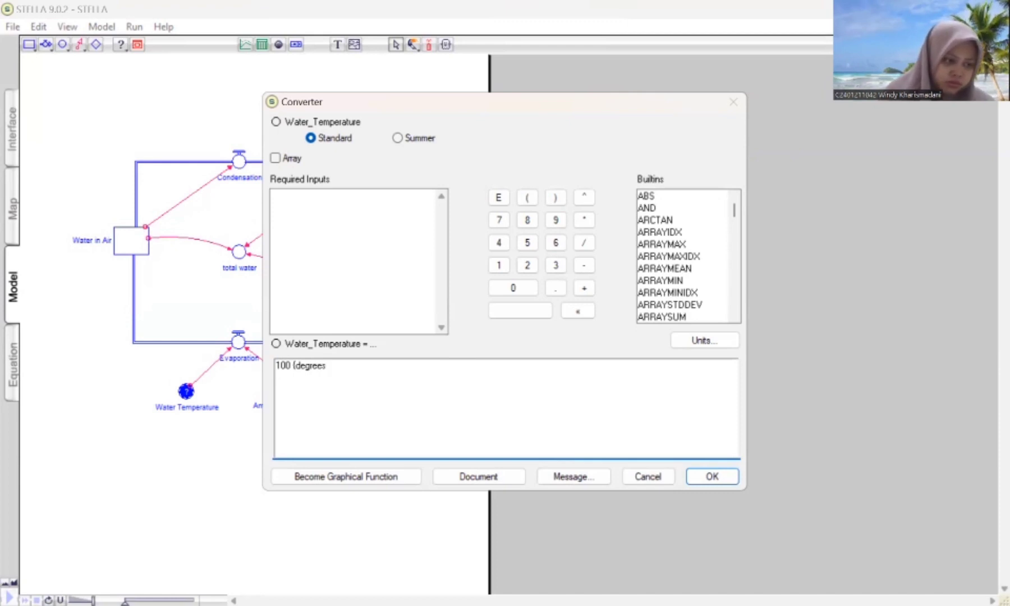
{"action": "type", "text": " Cel"}
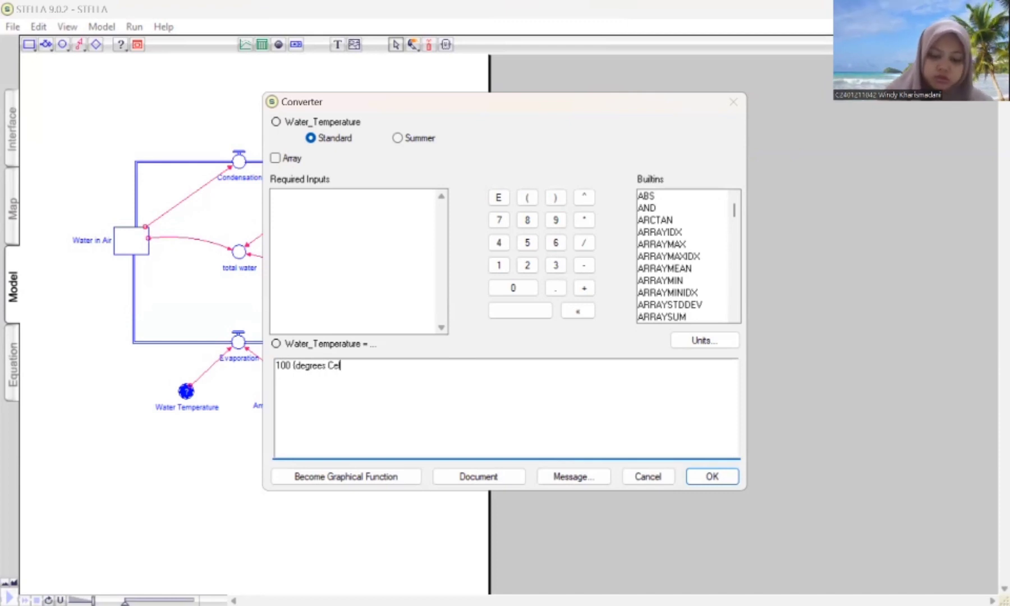
{"action": "type", "text": "s"}
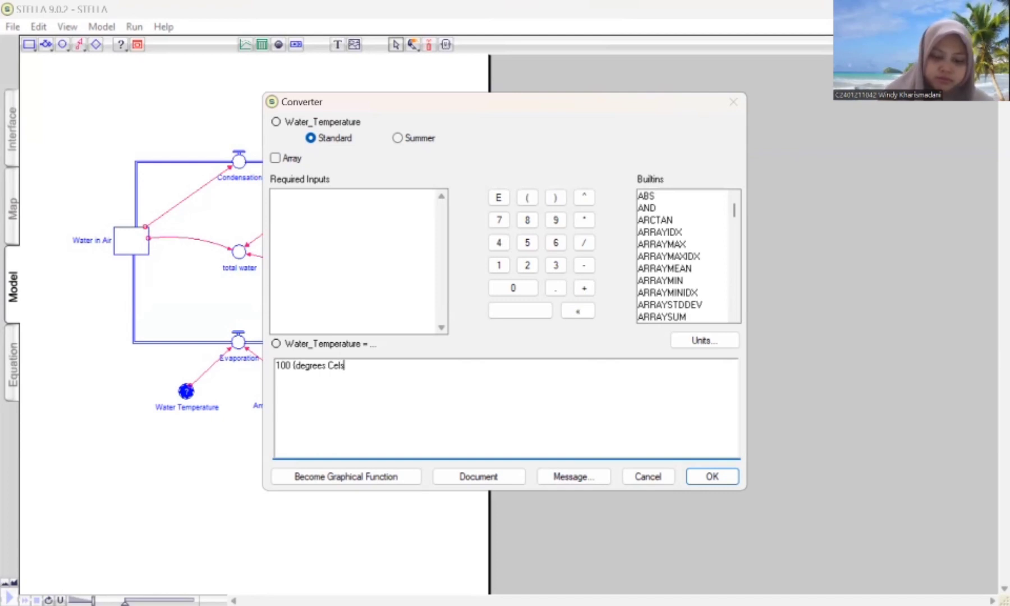
{"action": "type", "text": "ius)"}
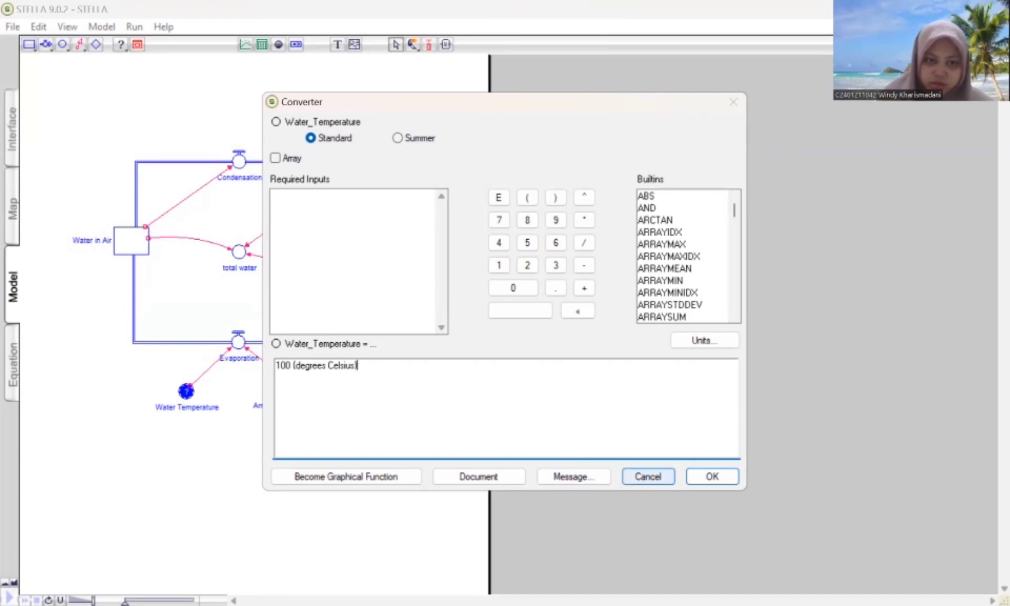
{"action": "left_click", "coordinate": [714, 479]}
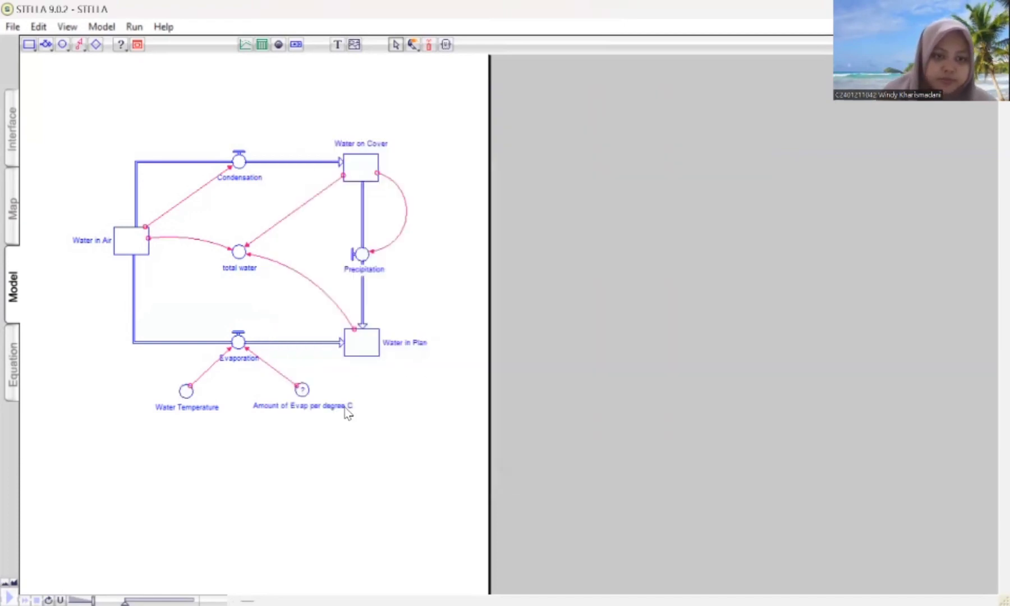
Define the Amount of Evap per degree C converter as 1/20 {ml/min/degrees Celcius}.
{"action": "double_click", "coordinate": [303, 390]}
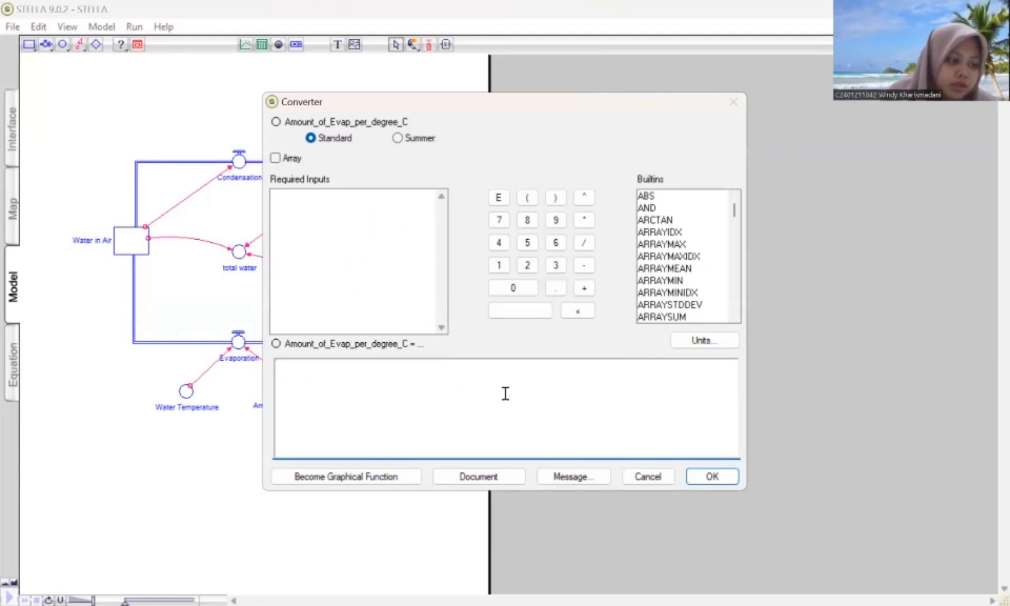
{"action": "type", "text": "1/20"}
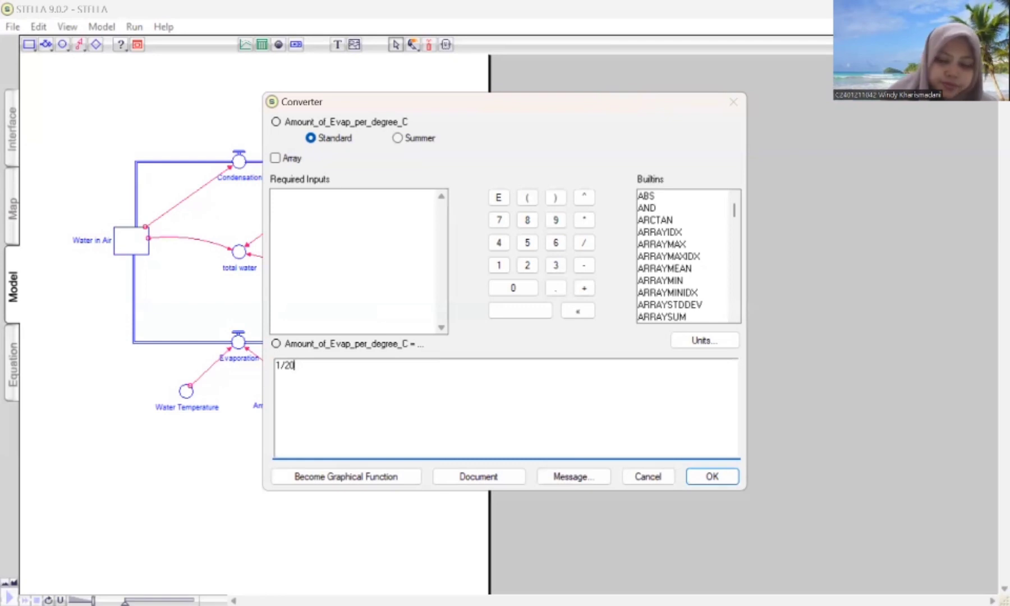
{"action": "type", "text": "{"}
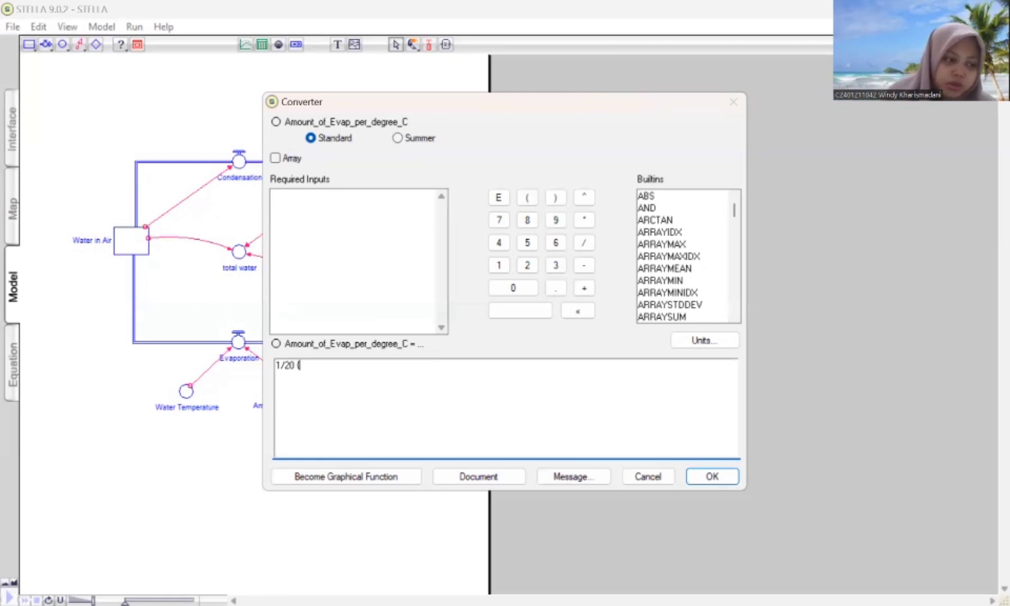
{"action": "type", "text": "ml/"}
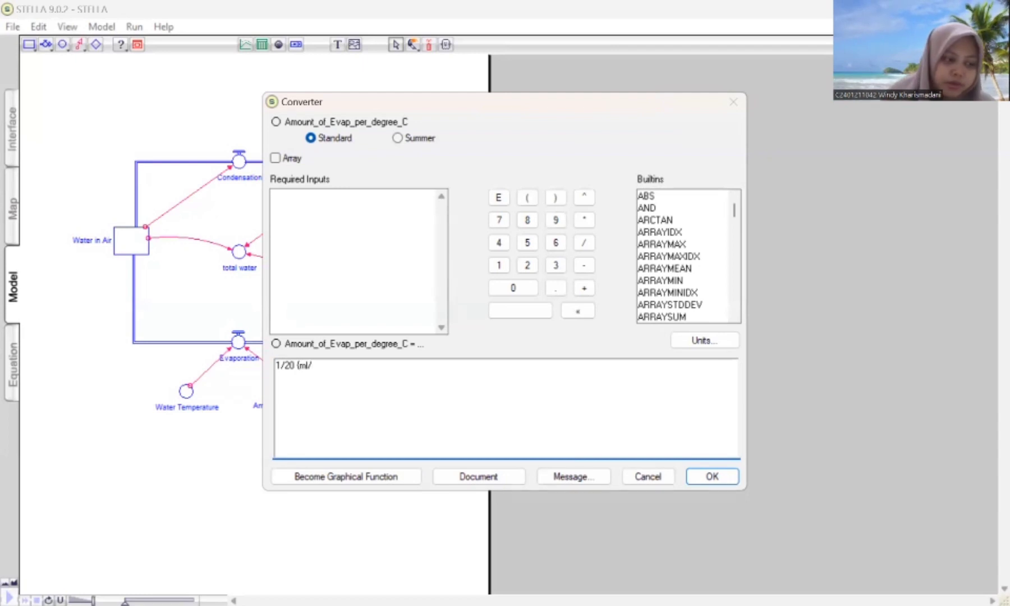
{"action": "type", "text": "min"}
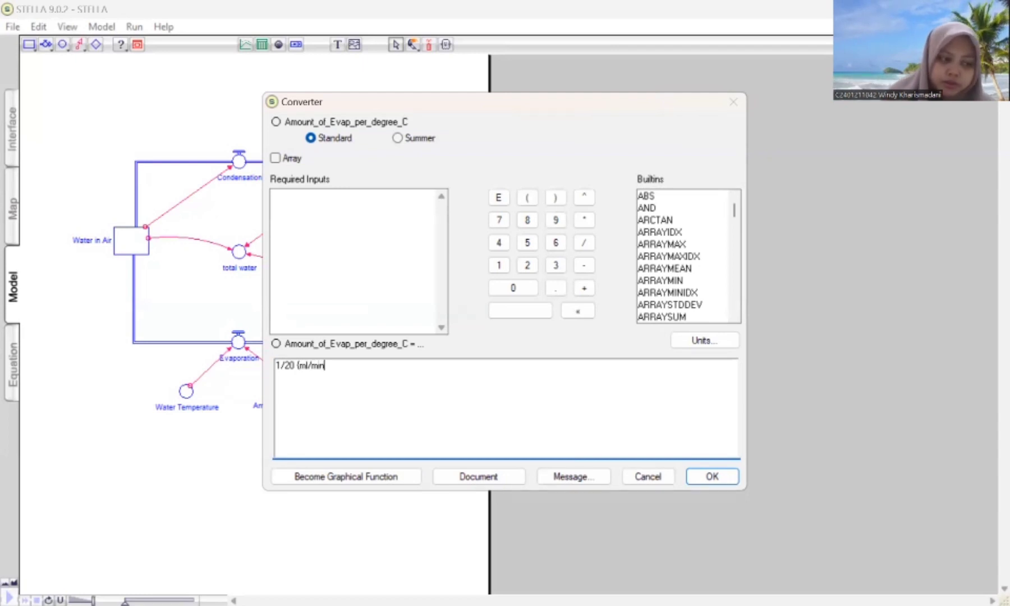
{"action": "type", "text": "/degrees Celcius"}
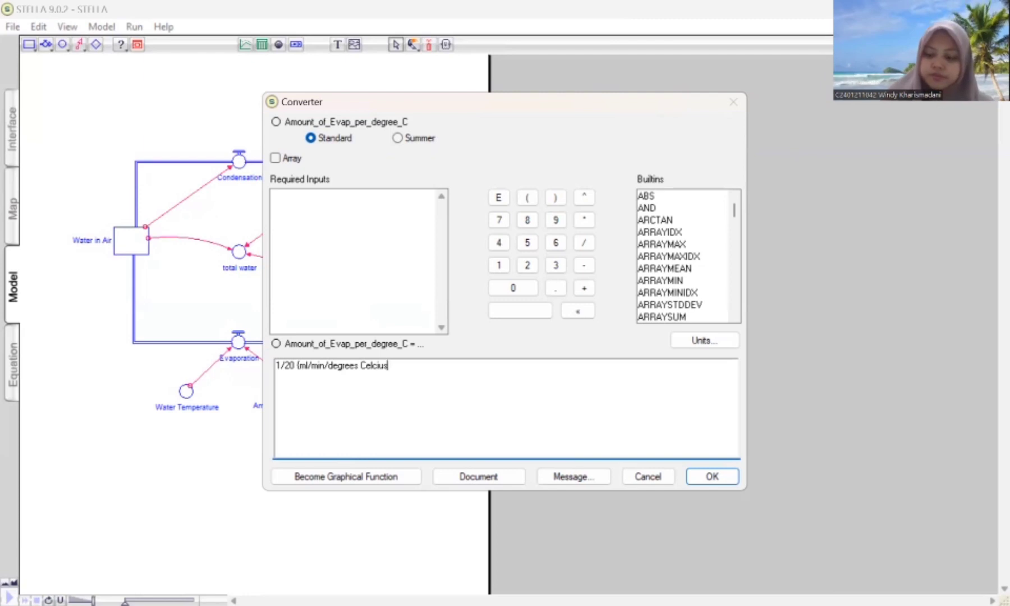
{"action": "left_click", "coordinate": [713, 476]}
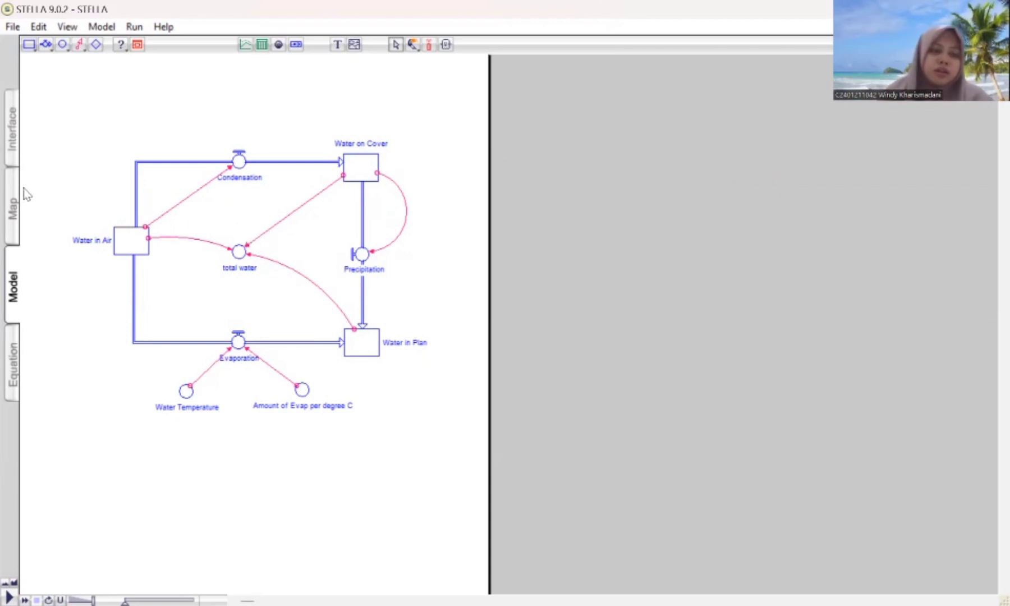
Place a new graph near the upper edge of the Interface layer's page and pin it there.
{"action": "left_click", "coordinate": [16, 143]}
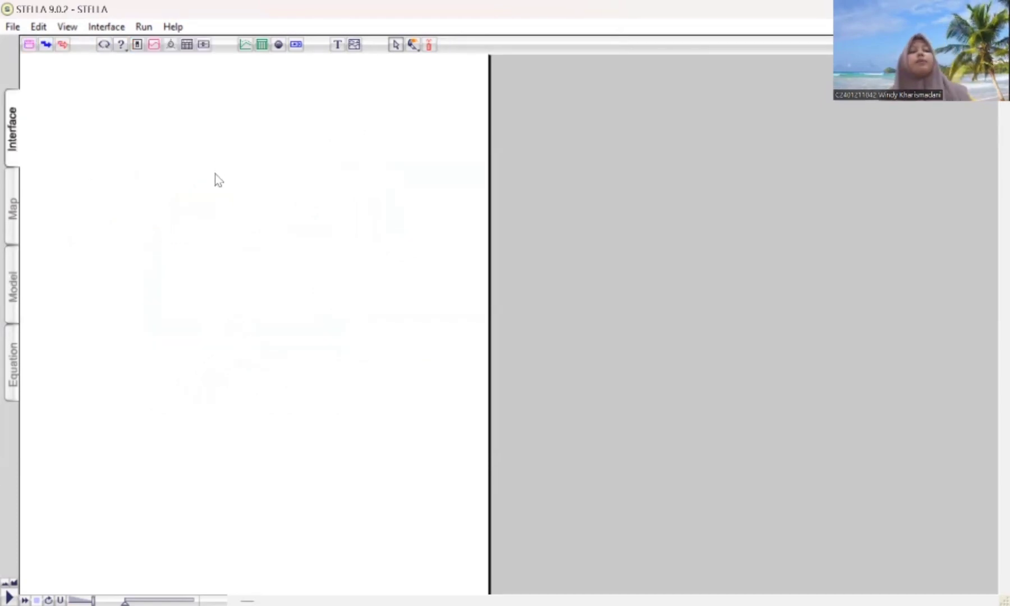
{"action": "left_click", "coordinate": [243, 49]}
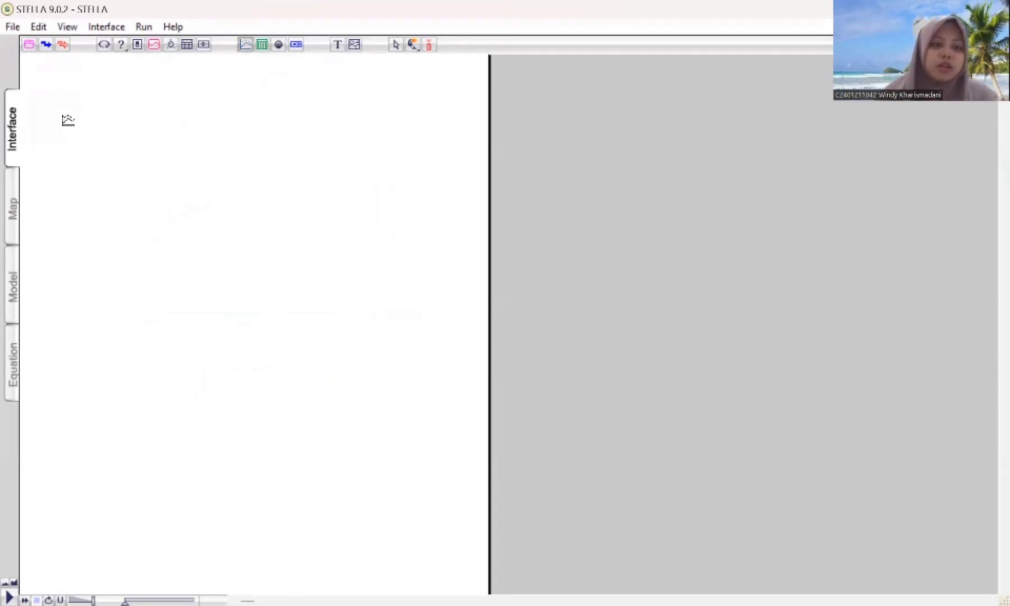
{"action": "left_click", "coordinate": [68, 119]}
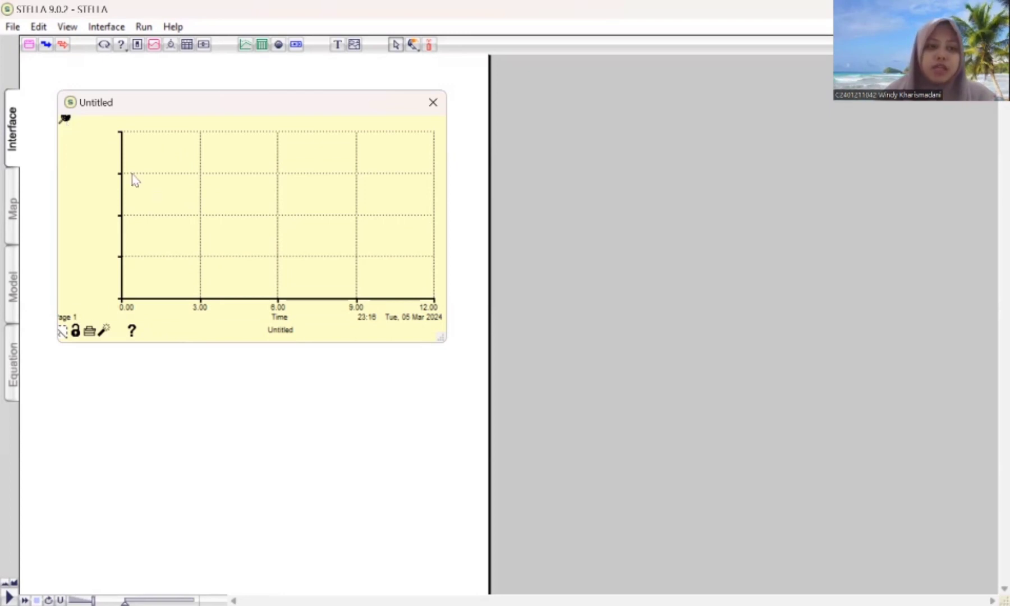
{"action": "left_click", "coordinate": [65, 119]}
Open the graph's definition and title it "Water in Pan vs. Time".
{"action": "double_click", "coordinate": [180, 159]}
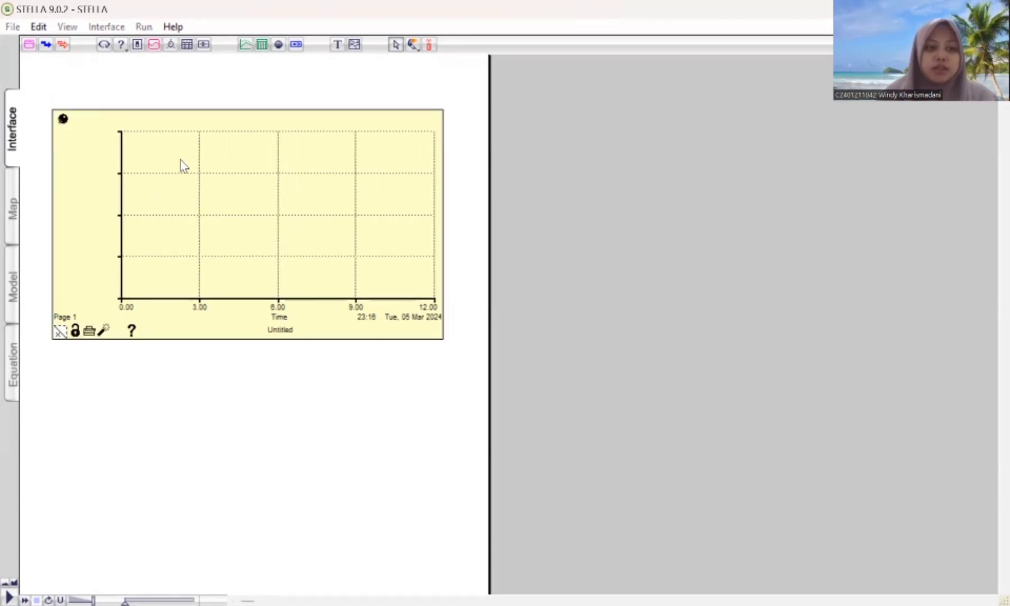
{"action": "key", "text": "BackSpace"}
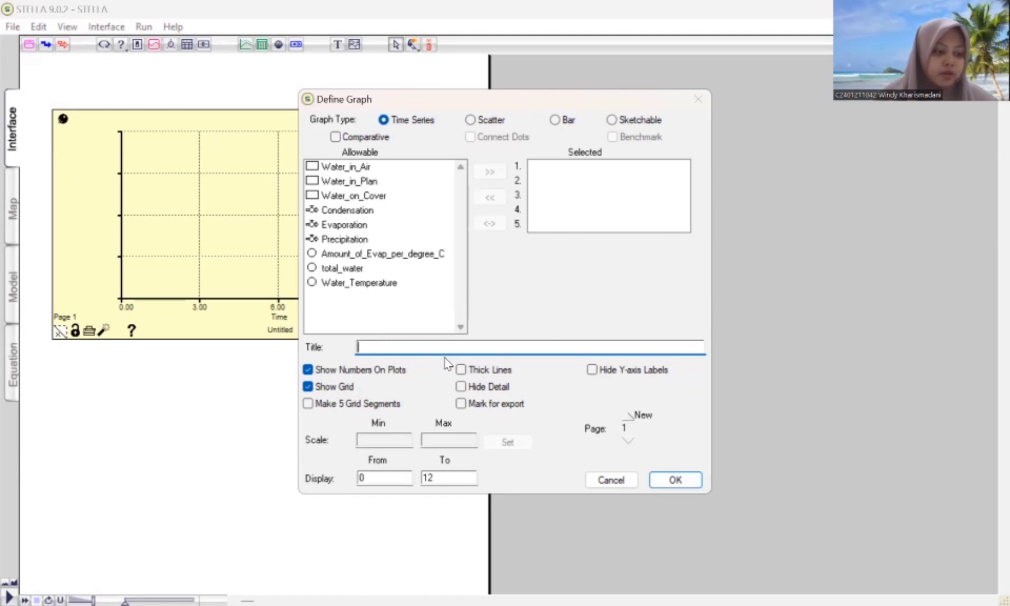
{"action": "type", "text": "Wa"}
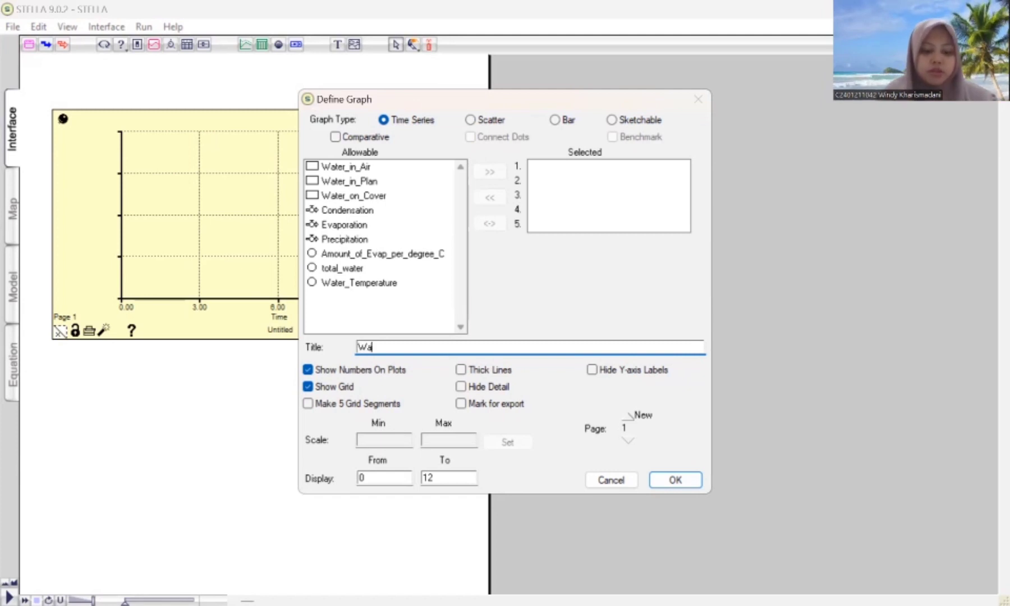
{"action": "type", "text": "ter in"}
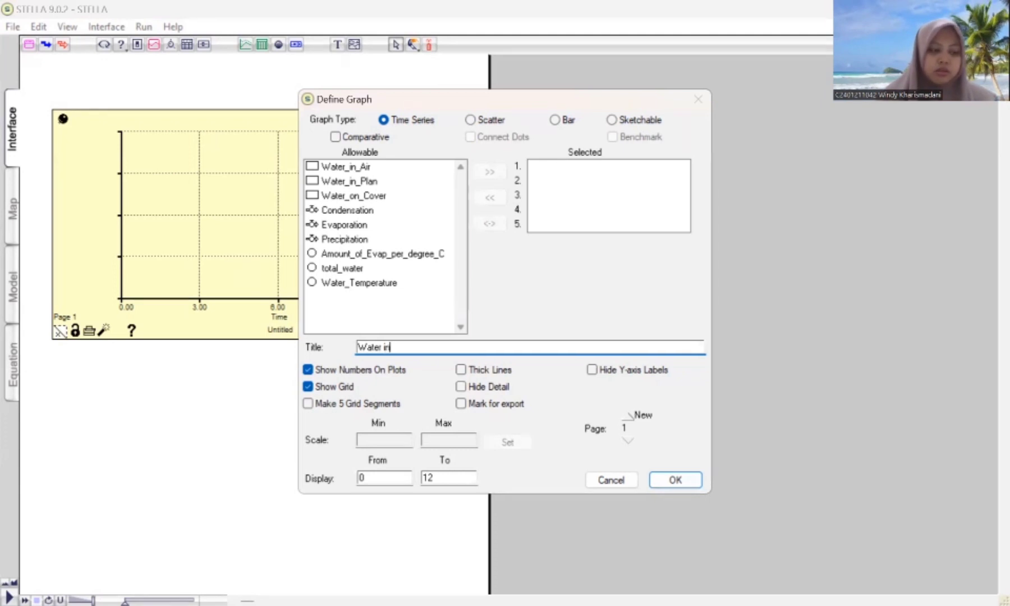
{"action": "type", "text": " P"}
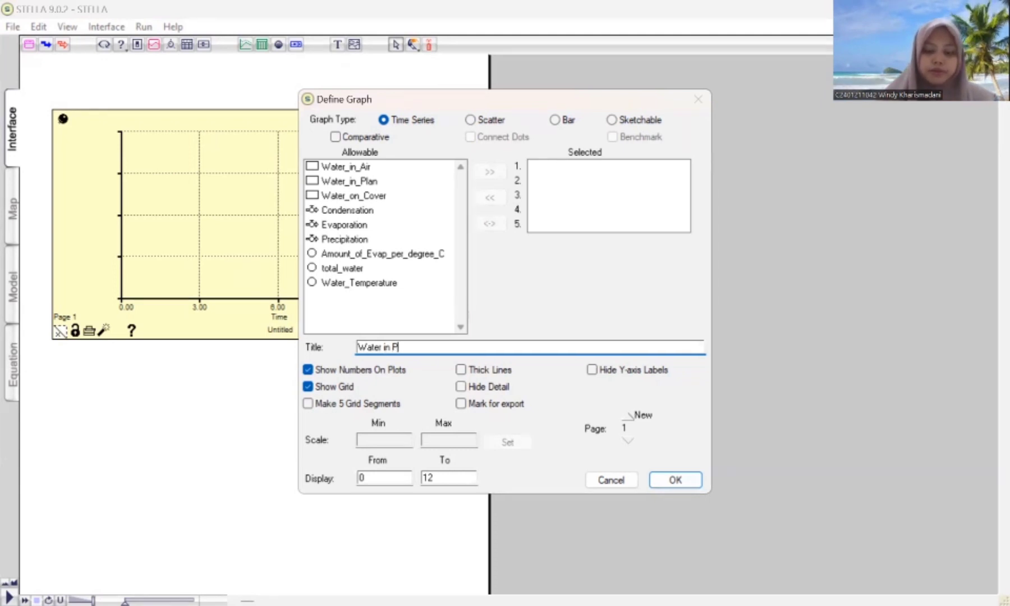
{"action": "type", "text": "an vs. Time"}
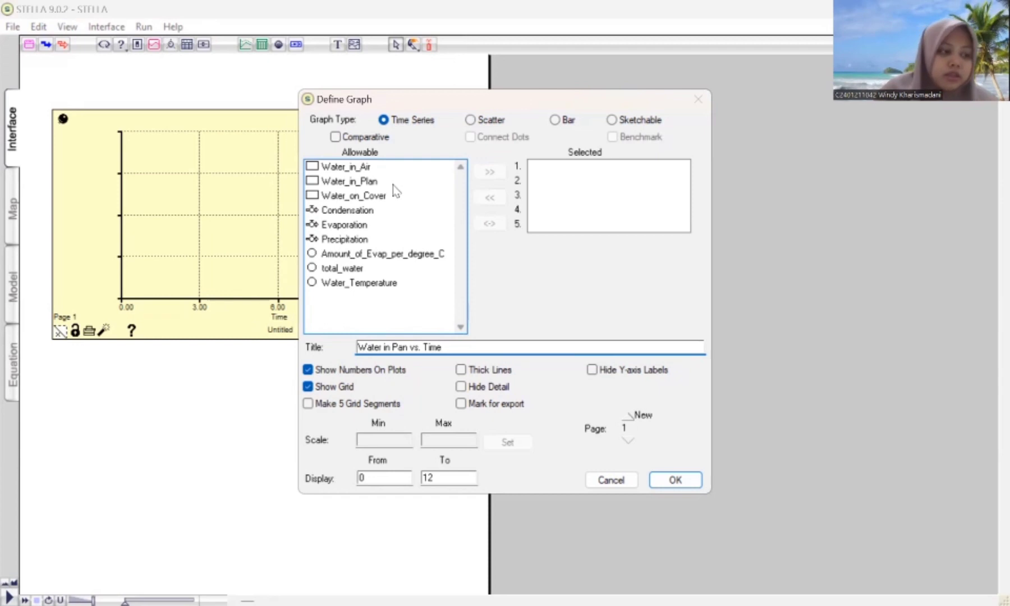
Add Water_in_Plan, Water_in_Air, Water_on_Cover and total_water, in that order, as the series plotted on the graph.
{"action": "left_click", "coordinate": [359, 181]}
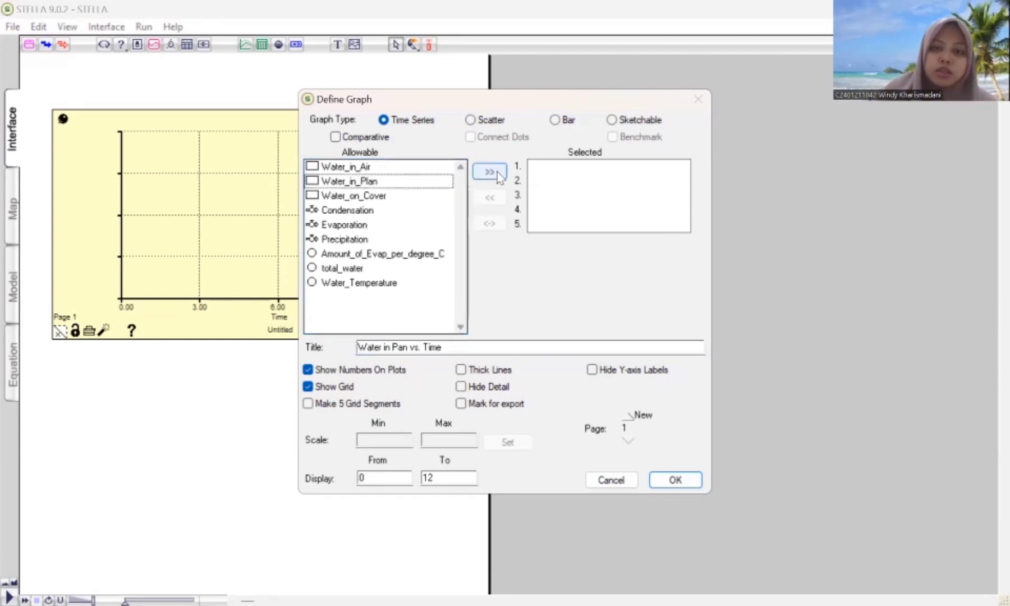
{"action": "left_click", "coordinate": [490, 172]}
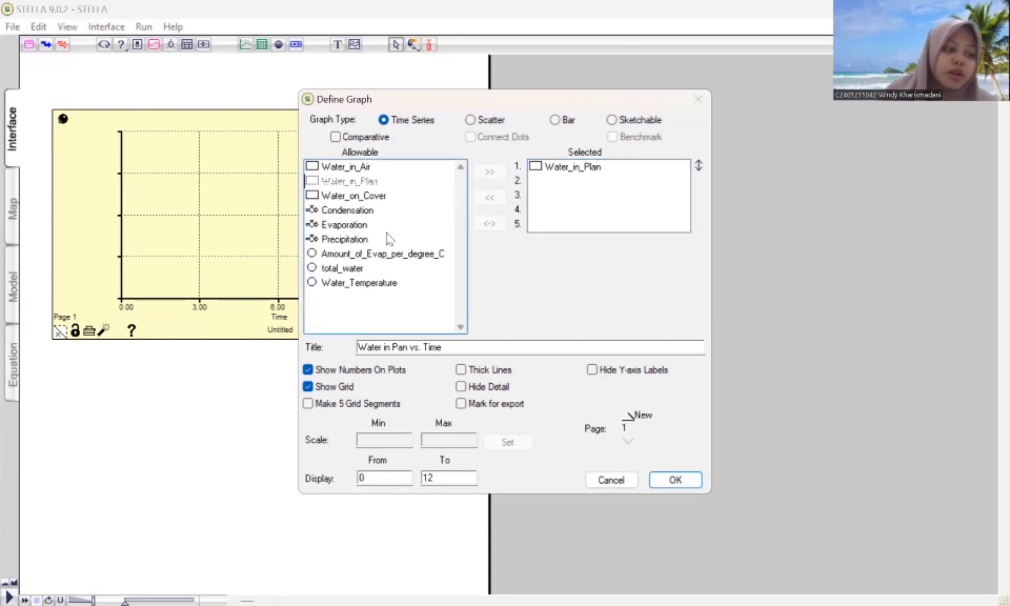
{"action": "double_click", "coordinate": [367, 167]}
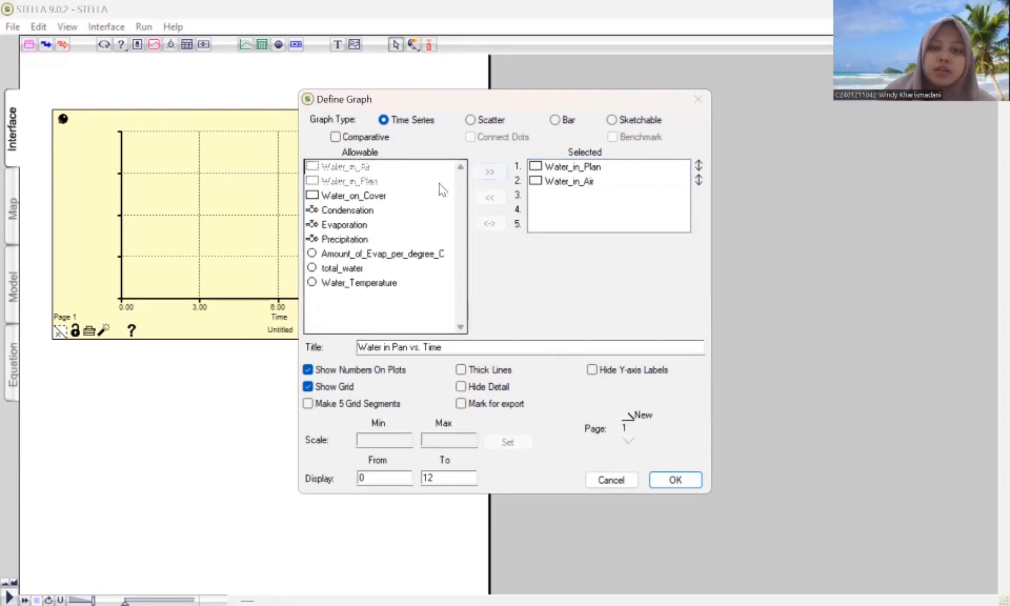
{"action": "left_click", "coordinate": [371, 195]}
{"action": "left_click", "coordinate": [490, 172]}
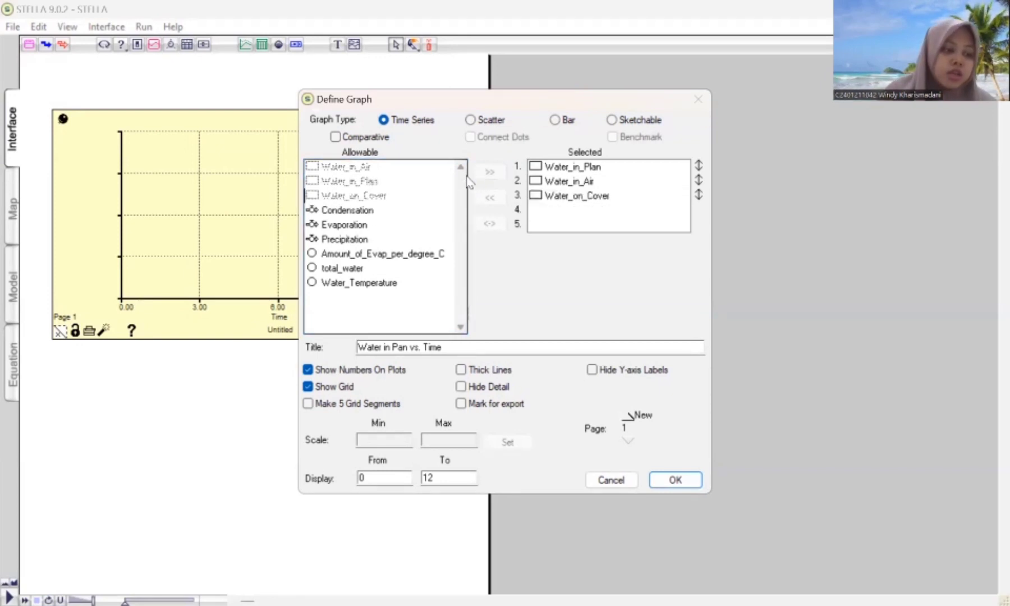
{"action": "left_click", "coordinate": [381, 273]}
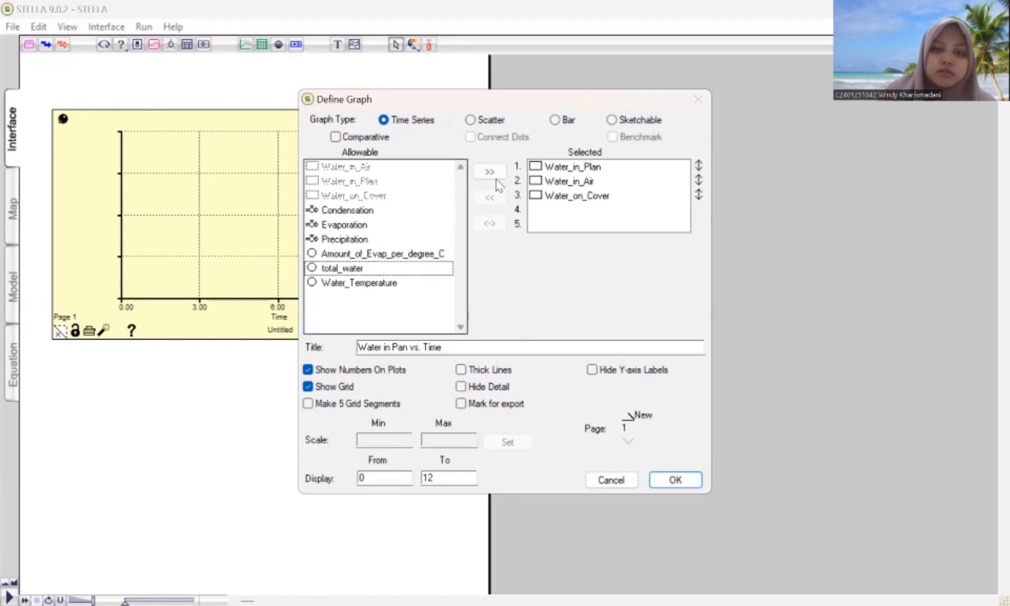
{"action": "left_click", "coordinate": [490, 171]}
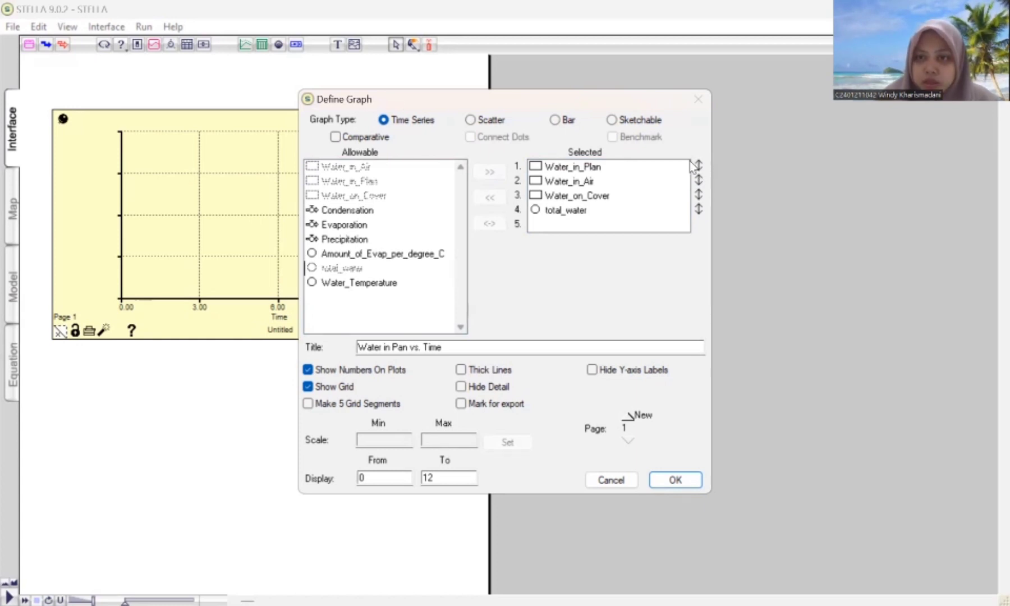
Switch the scale setting of the plotted series Water_in_Plan and Water_in_Air to the circled double-arrow mode.
{"action": "left_click", "coordinate": [631, 166]}
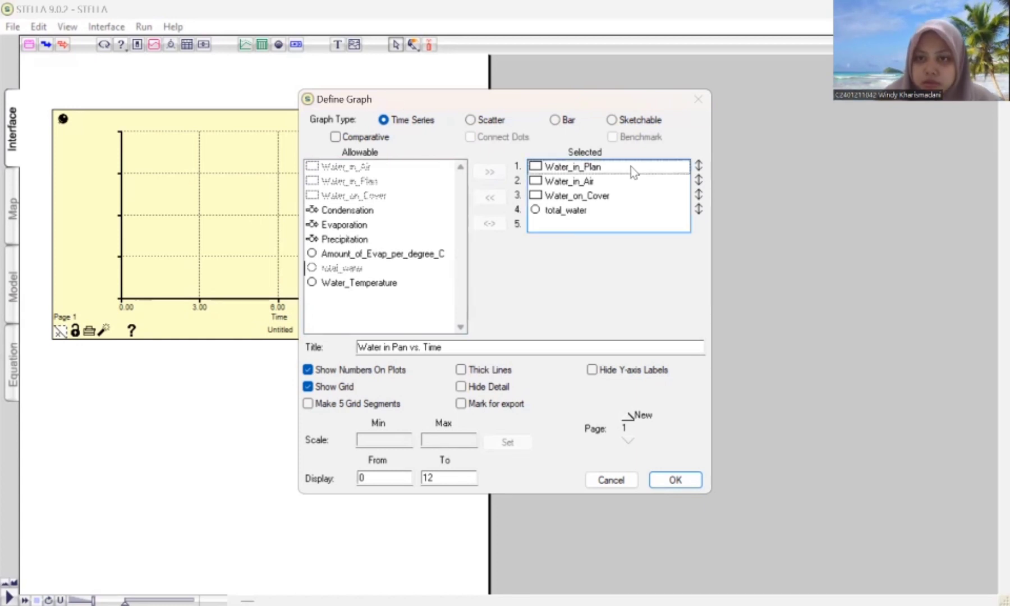
{"action": "left_click", "coordinate": [593, 169]}
{"action": "left_click", "coordinate": [699, 167]}
{"action": "left_click", "coordinate": [699, 165]}
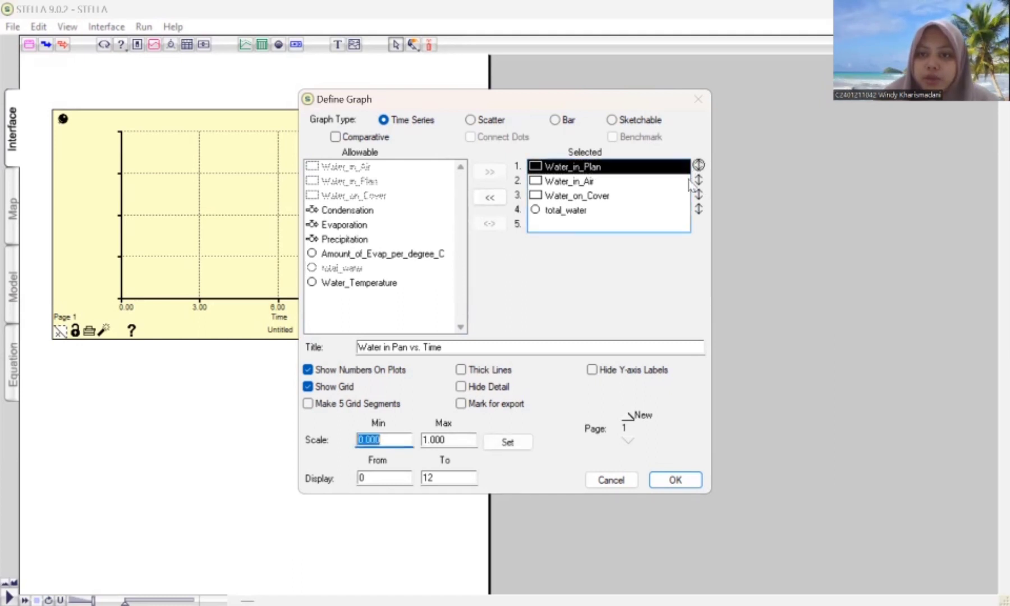
{"action": "left_click", "coordinate": [606, 182]}
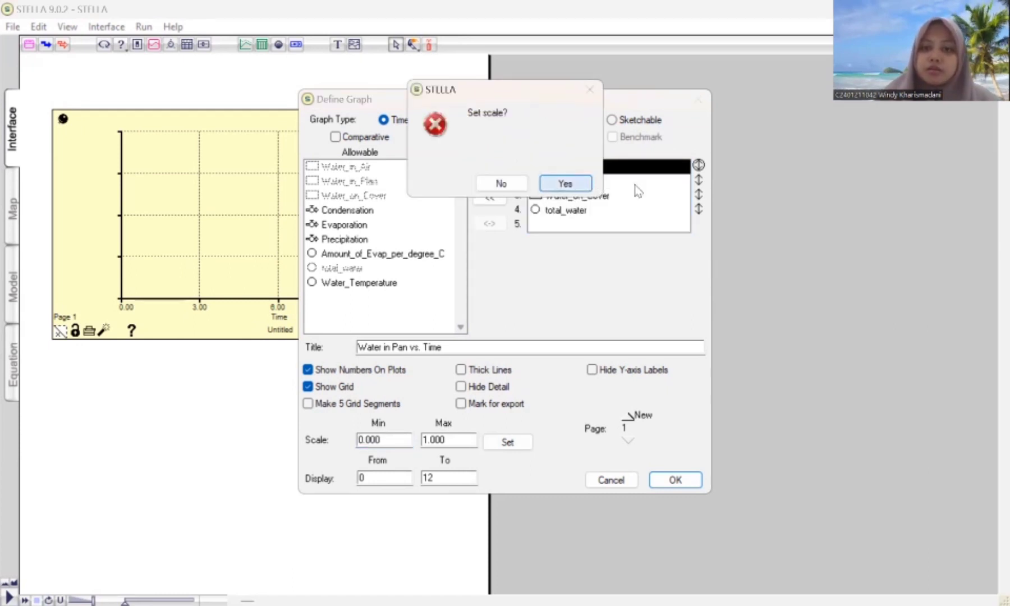
{"action": "left_click", "coordinate": [566, 184]}
{"action": "left_click", "coordinate": [699, 180]}
{"action": "left_click", "coordinate": [699, 180]}
{"action": "left_click", "coordinate": [699, 180]}
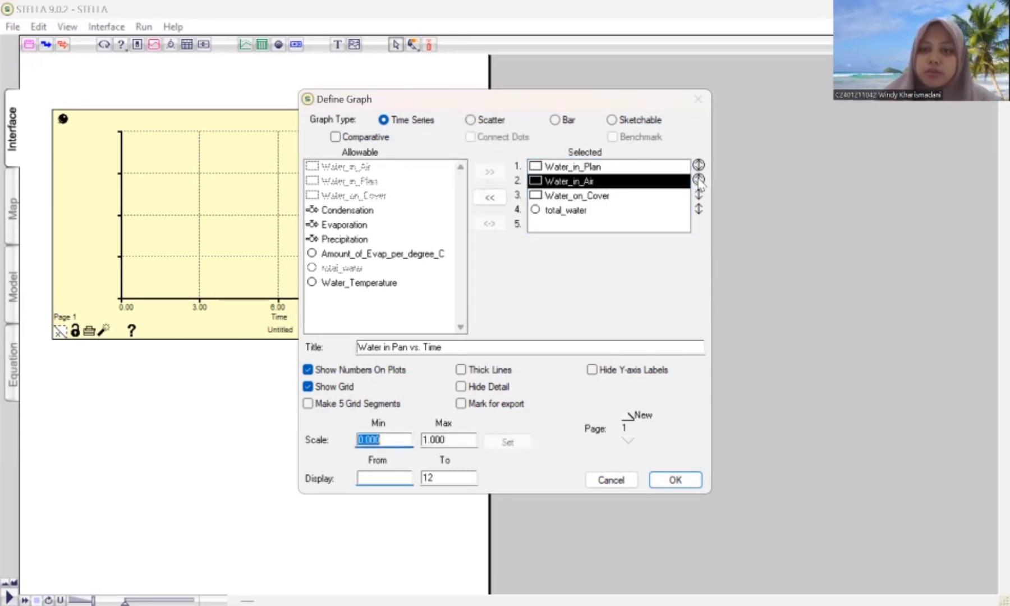
Switch the scale setting of Water_on_Cover and total_water to the circled double-arrow mode as well.
{"action": "left_click", "coordinate": [657, 197]}
{"action": "left_click", "coordinate": [699, 194]}
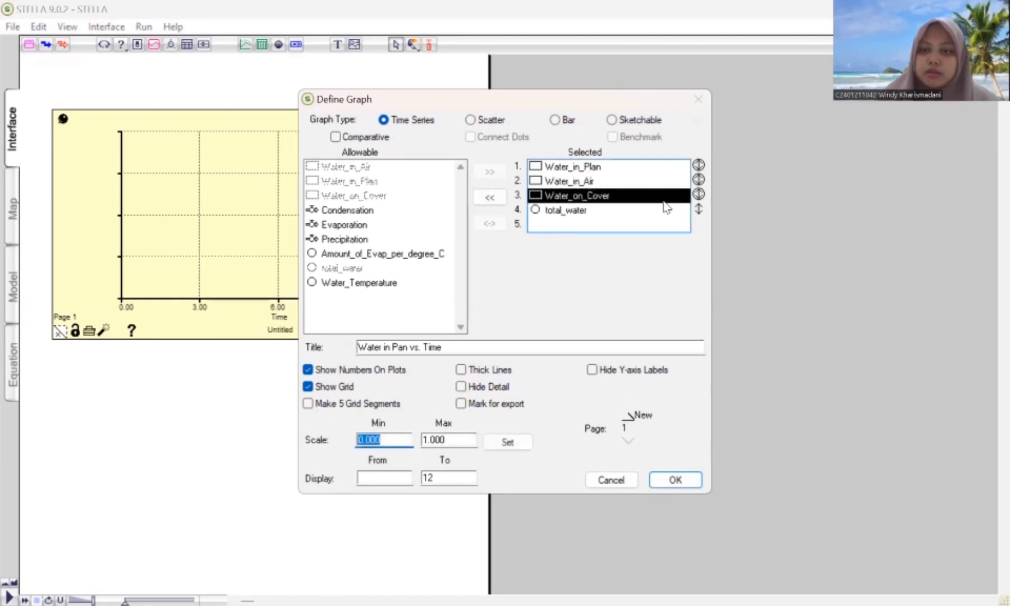
{"action": "left_click", "coordinate": [631, 211]}
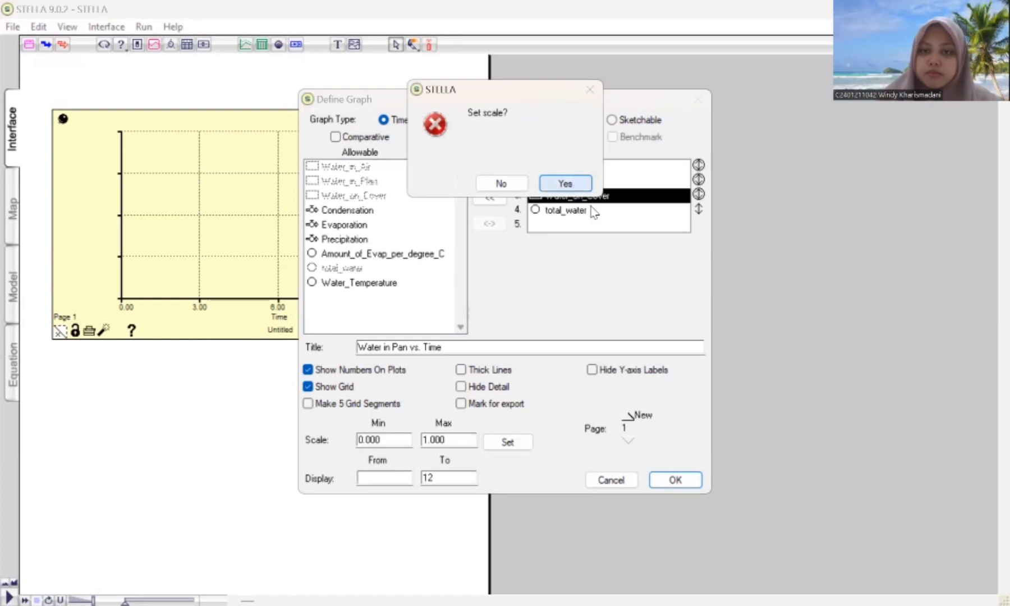
{"action": "key", "text": "Return"}
{"action": "left_click", "coordinate": [699, 209]}
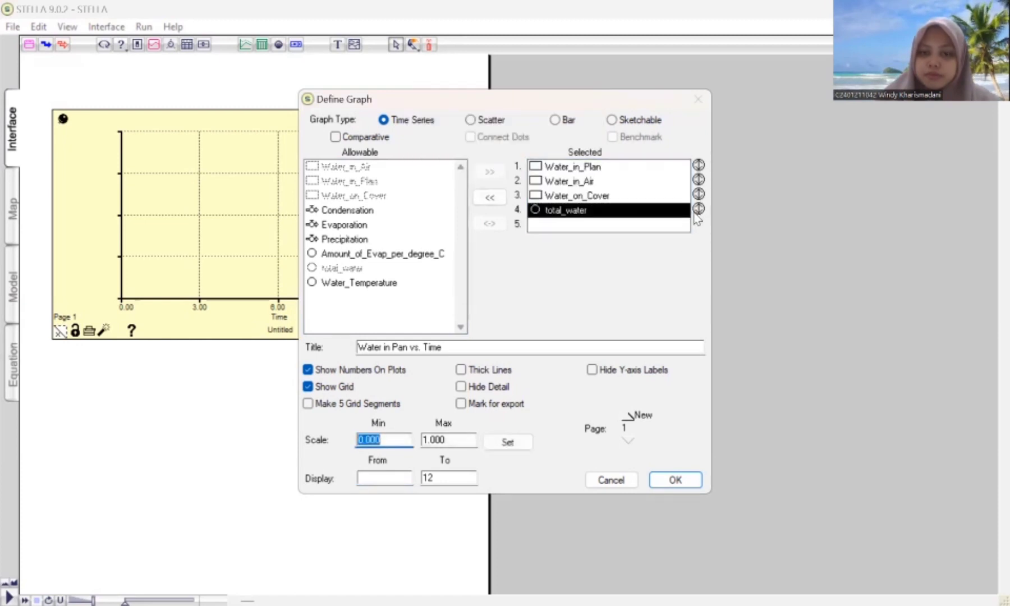
Set the maximum of the Water_in_Plan scale to 100 and apply it.
{"action": "left_click", "coordinate": [569, 171]}
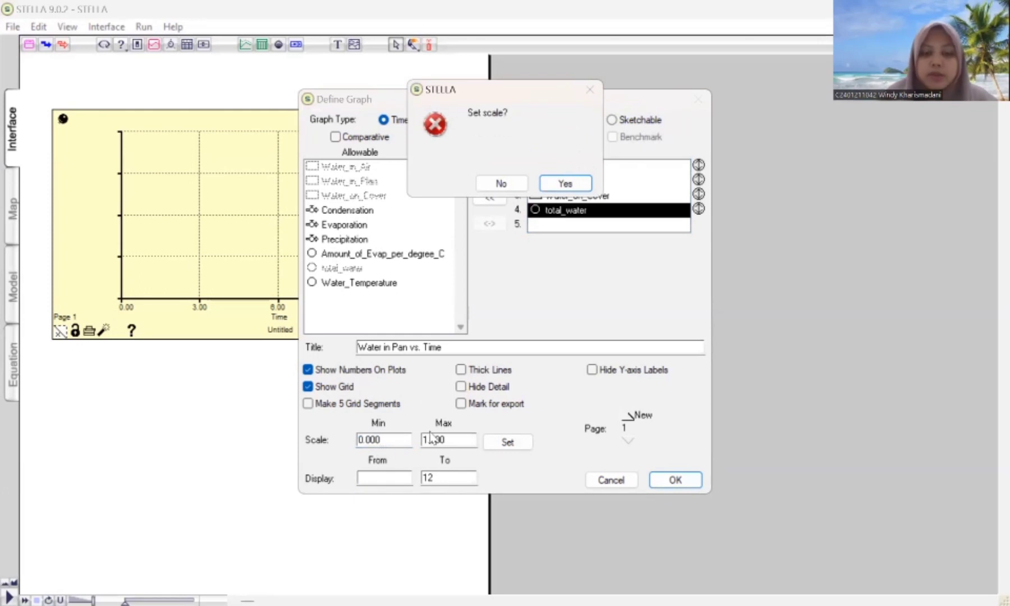
{"action": "left_click", "coordinate": [561, 189]}
{"action": "left_click", "coordinate": [451, 439]}
{"action": "key", "text": "BackSpace"}
{"action": "key", "text": "BackSpace"}
{"action": "key", "text": "BackSpace"}
{"action": "key", "text": "BackSpace"}
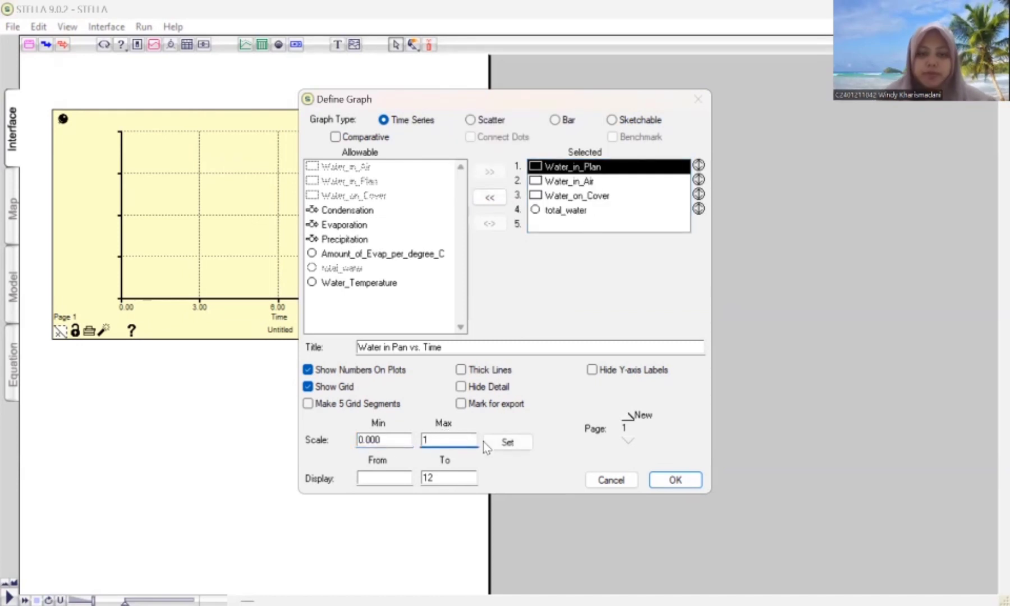
{"action": "type", "text": "00"}
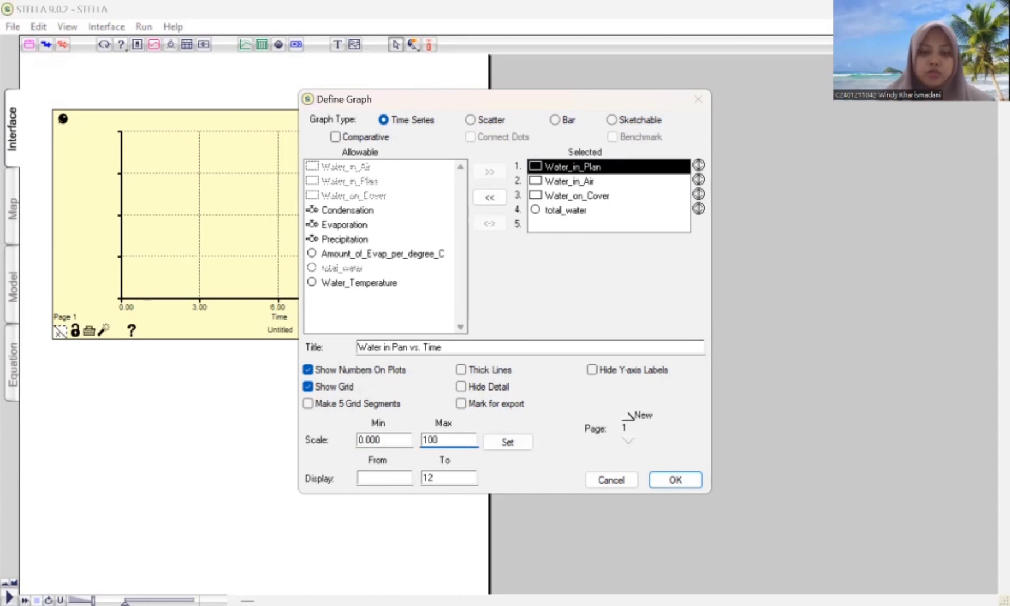
{"action": "left_click", "coordinate": [507, 443]}
Set the maximum of the Water_in_Air scale to 100 and apply it.
{"action": "left_click", "coordinate": [562, 182]}
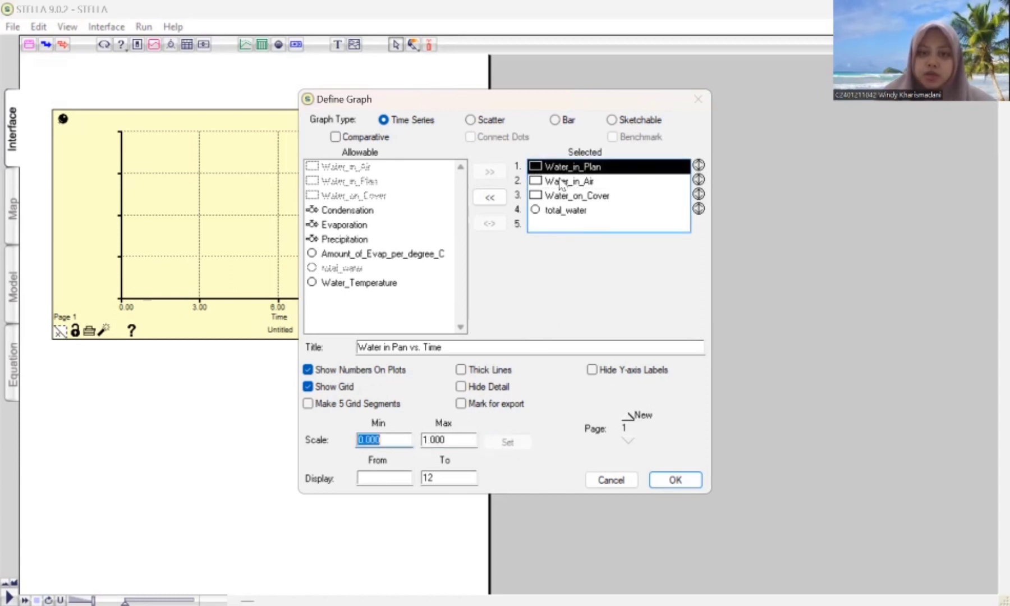
{"action": "left_click", "coordinate": [562, 182]}
{"action": "left_click", "coordinate": [452, 436]}
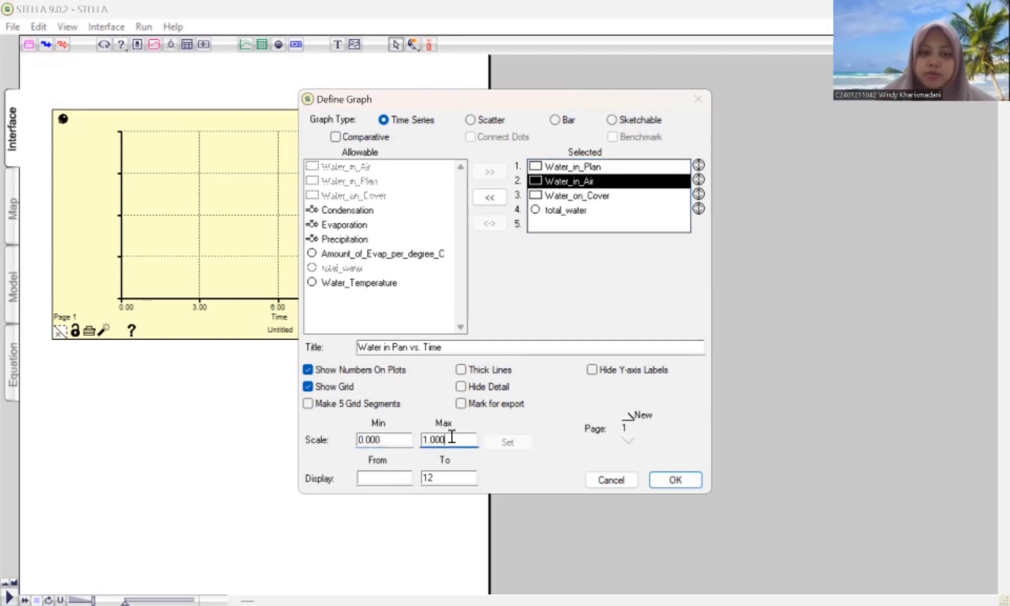
{"action": "key", "text": "BackSpace"}
{"action": "key", "text": "BackSpace"}
{"action": "key", "text": "BackSpace"}
{"action": "key", "text": "BackSpace"}
{"action": "key", "text": "BackSpace"}
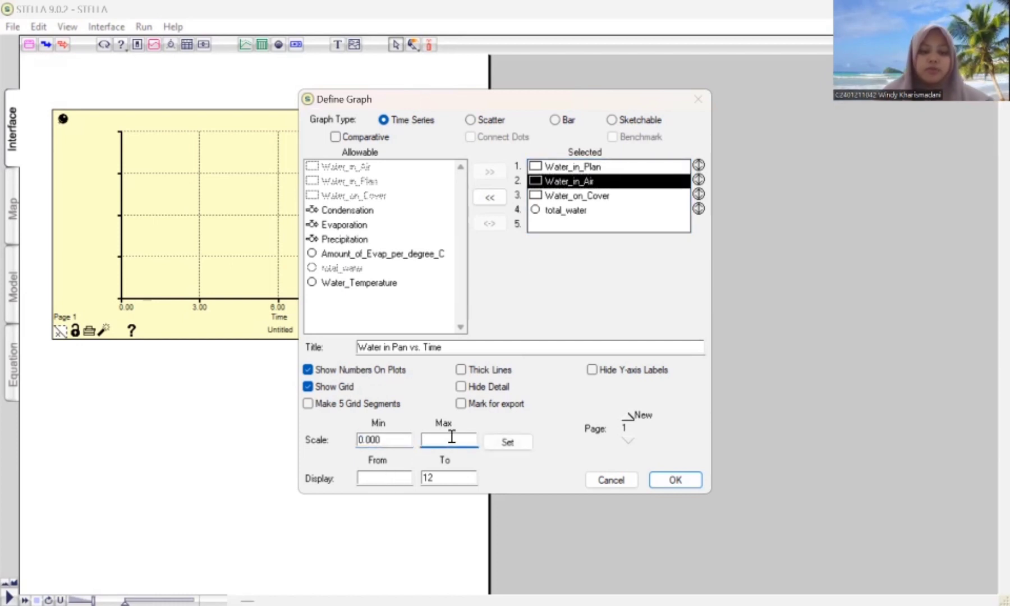
{"action": "type", "text": "100"}
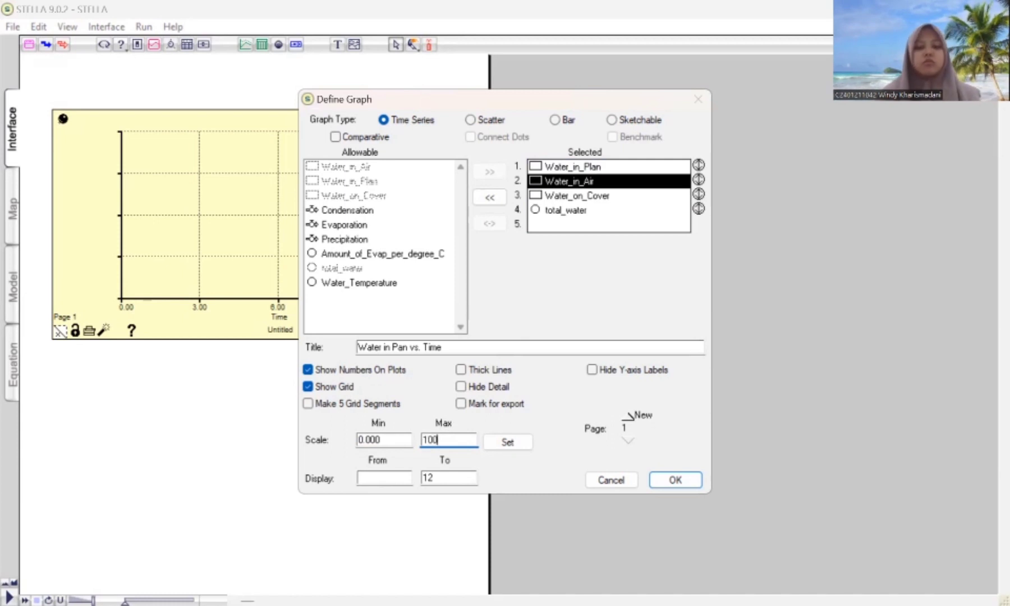
{"action": "left_click", "coordinate": [508, 443]}
Set the maximum of the Water_on_Cover scale to 100 and apply it.
{"action": "left_click", "coordinate": [588, 197]}
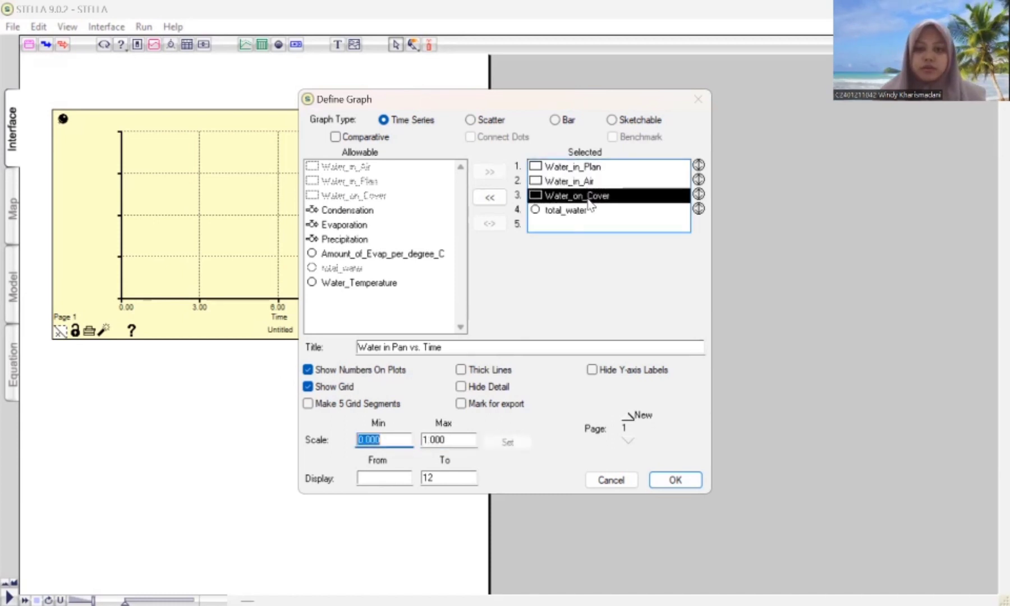
{"action": "left_click_drag", "start_coordinate": [429, 441], "coordinate": [457, 443]}
{"action": "key", "text": "BackSpace"}
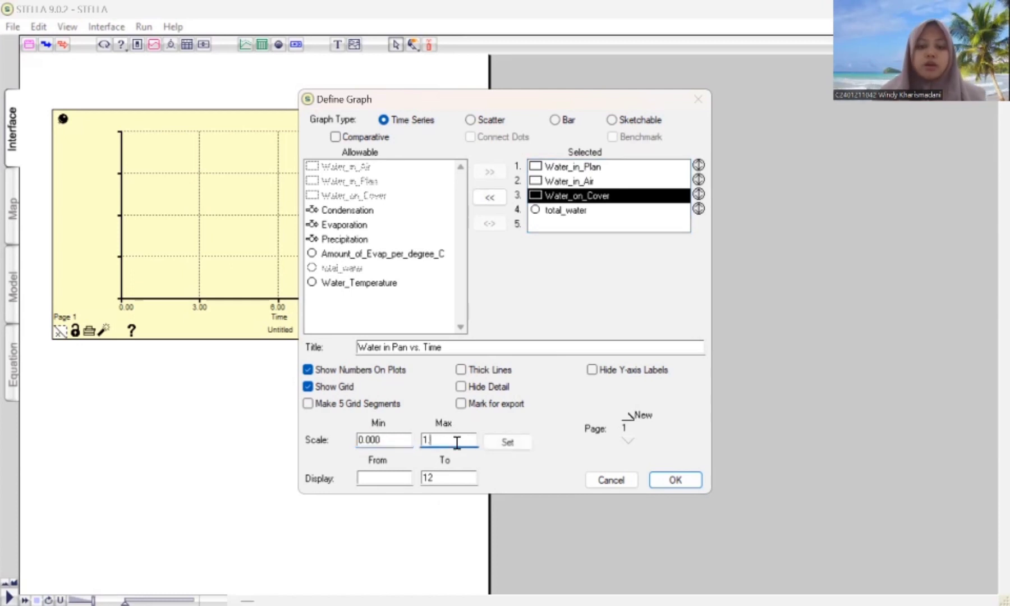
{"action": "type", "text": "00"}
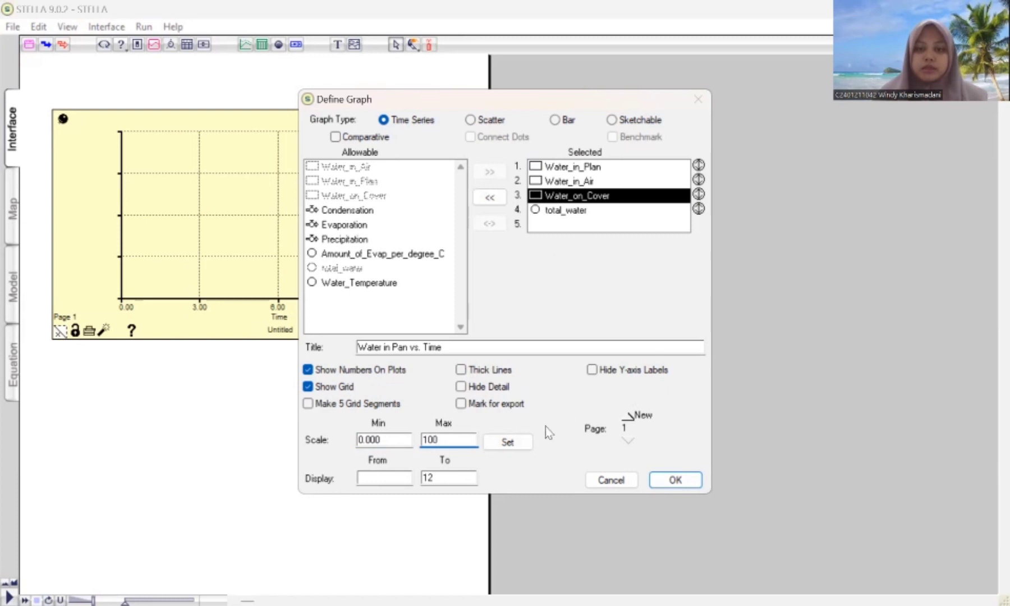
{"action": "left_click", "coordinate": [506, 449]}
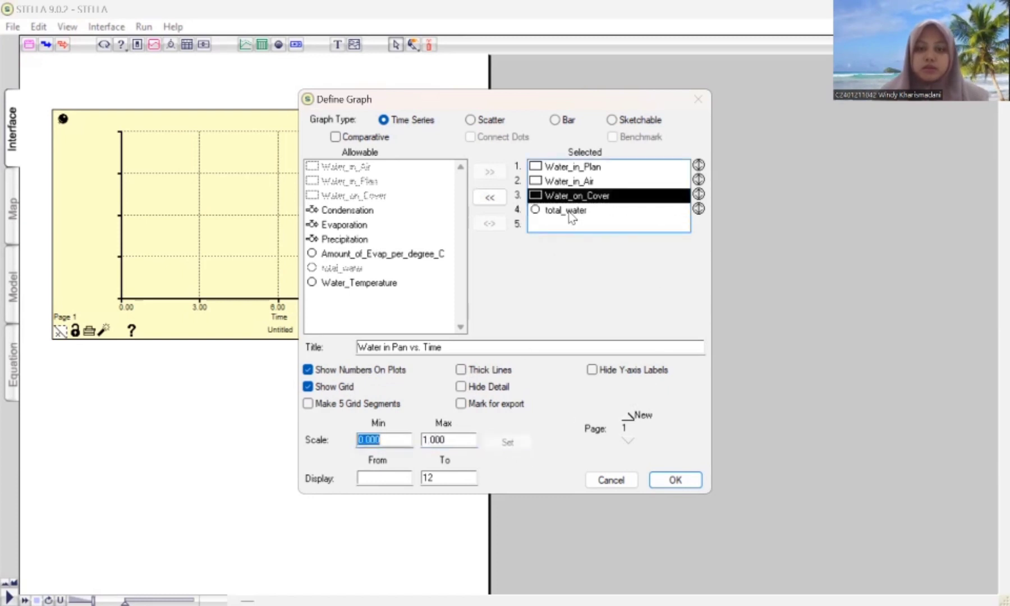
Apply a scale maximum of 100 to total_water and start the graph's display range at 0.
{"action": "left_click", "coordinate": [568, 213]}
{"action": "left_click", "coordinate": [457, 440]}
{"action": "key", "text": "BackSpace"}
{"action": "key", "text": "BackSpace"}
{"action": "key", "text": "BackSpace"}
{"action": "key", "text": "BackSpace"}
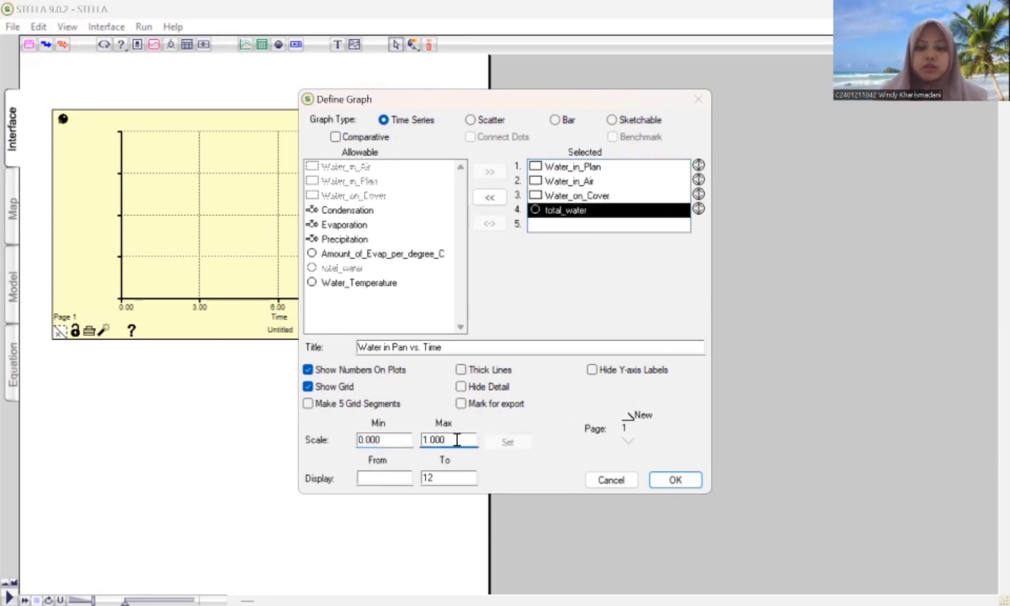
{"action": "type", "text": "00"}
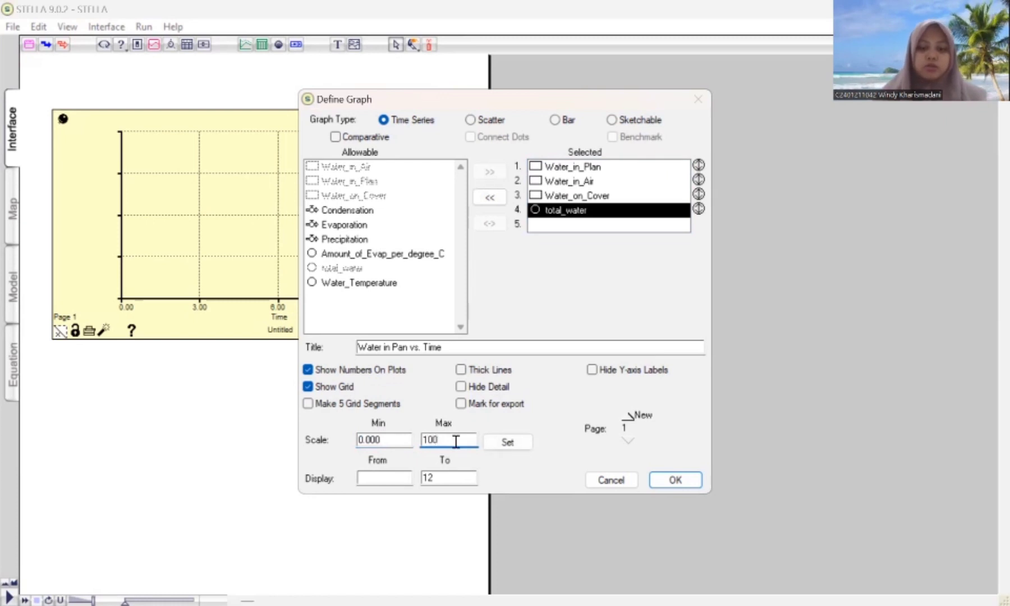
{"action": "left_click", "coordinate": [509, 443]}
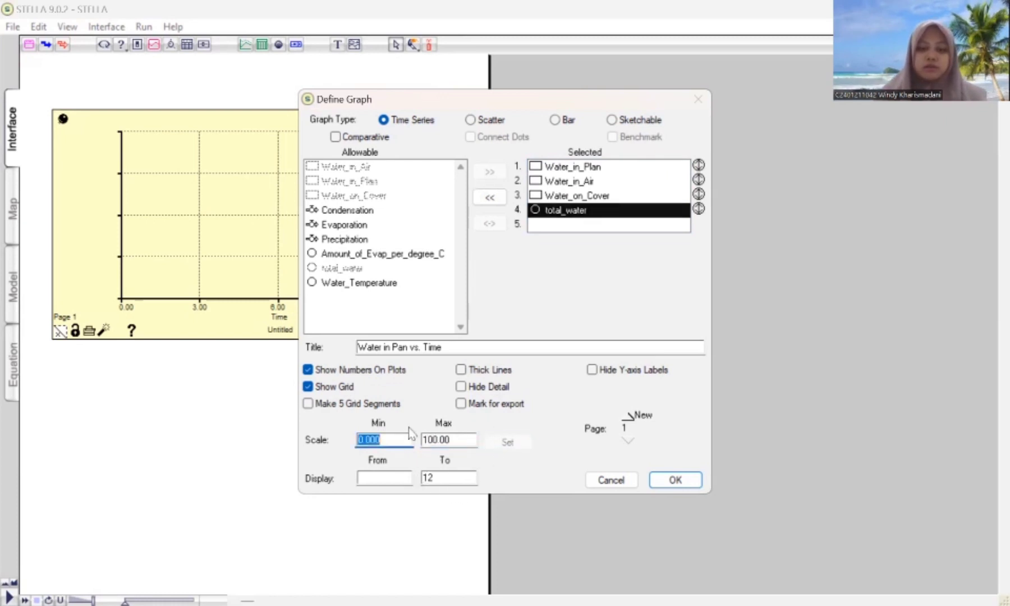
{"action": "left_click", "coordinate": [397, 474]}
{"action": "type", "text": "0"}
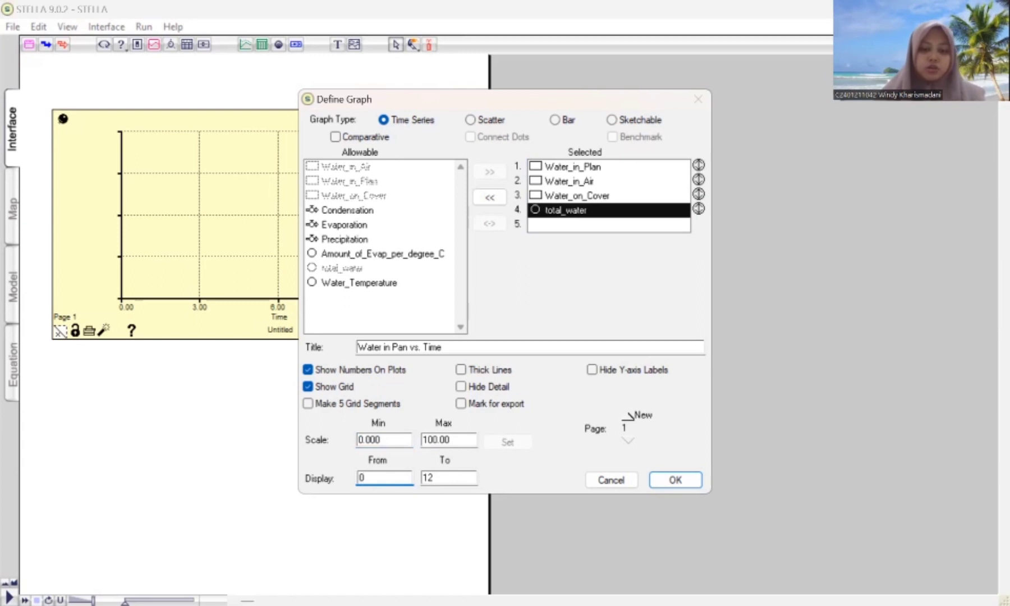
Try to accept the graph definition with its display range ending at 20.
{"action": "double_click", "coordinate": [442, 478]}
{"action": "type", "text": "20"}
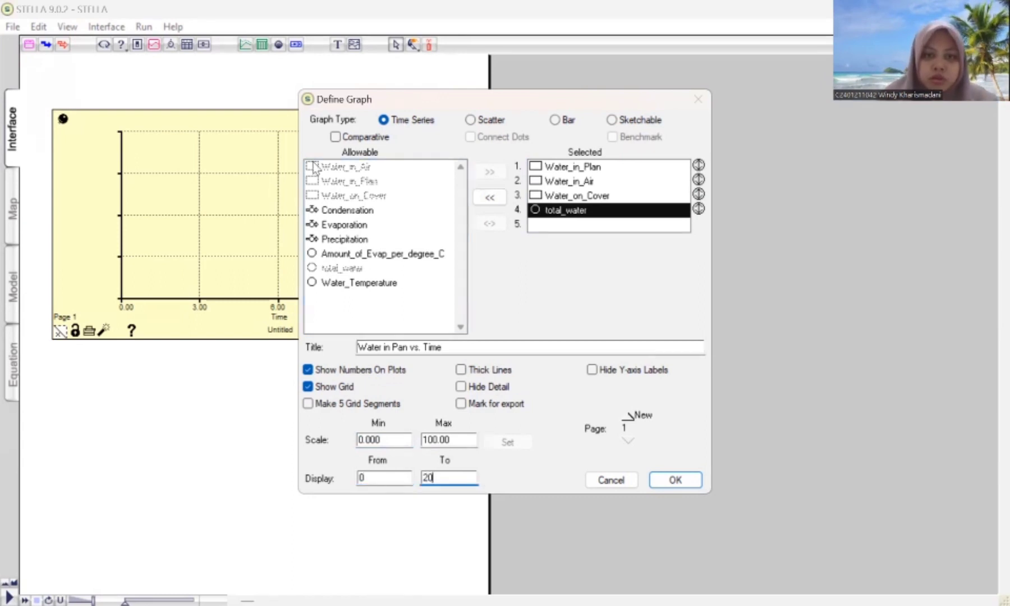
{"action": "left_click", "coordinate": [674, 481]}
{"action": "left_click", "coordinate": [591, 188]}
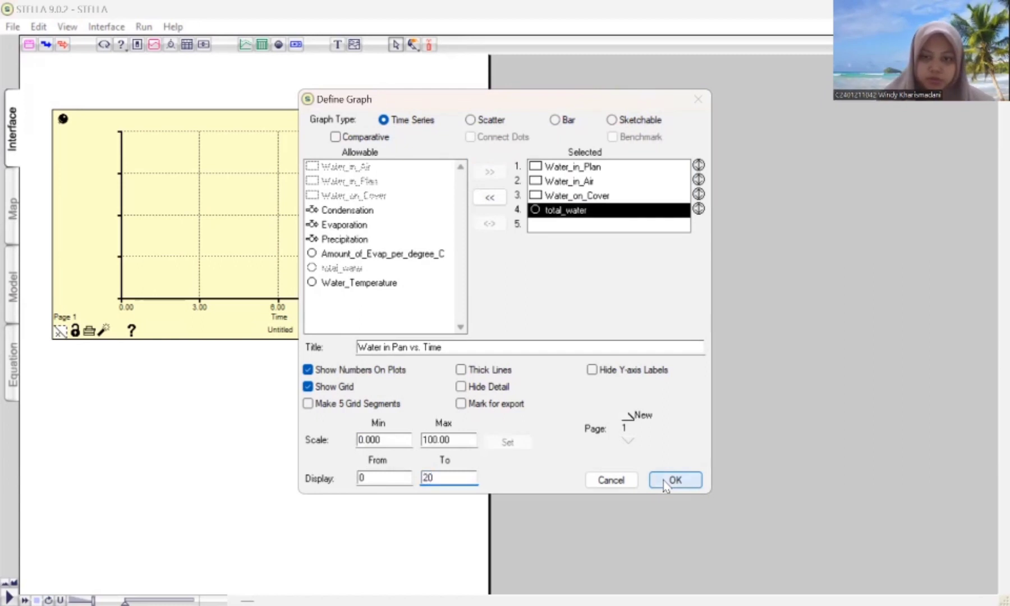
{"action": "left_click", "coordinate": [672, 481]}
{"action": "left_click", "coordinate": [591, 188]}
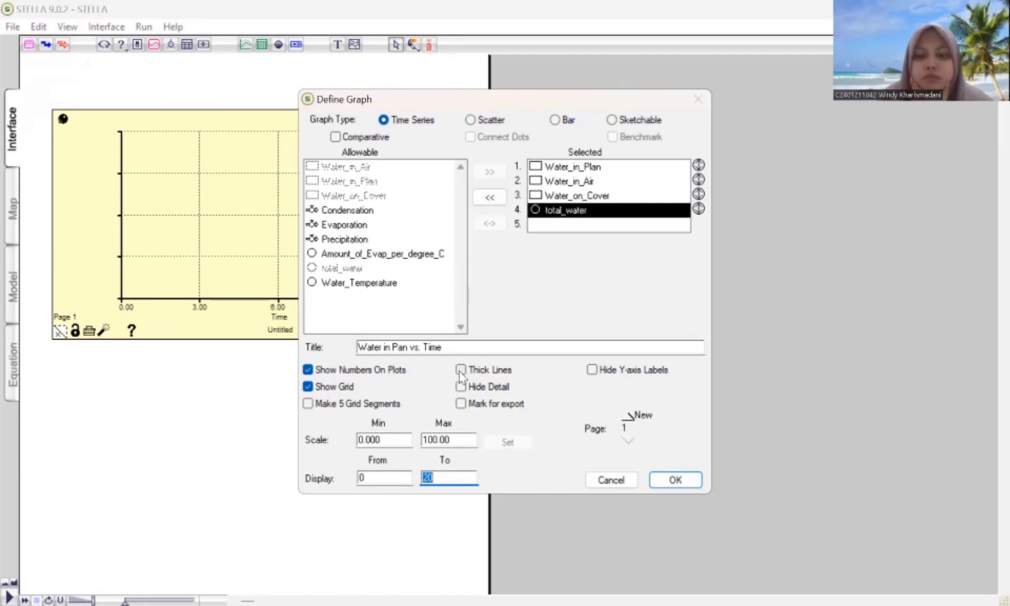
{"action": "left_click", "coordinate": [685, 482]}
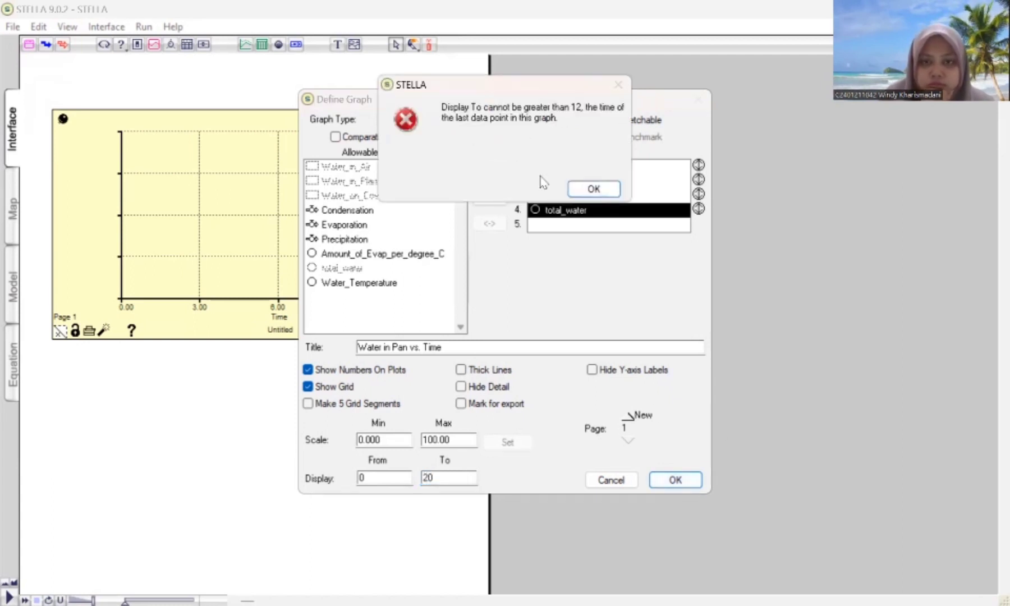
{"action": "left_click", "coordinate": [598, 189]}
End the graph's display range at 12 and accept the graph definition.
{"action": "key", "text": "BackSpace"}
{"action": "type", "text": "12"}
{"action": "left_click", "coordinate": [672, 481]}
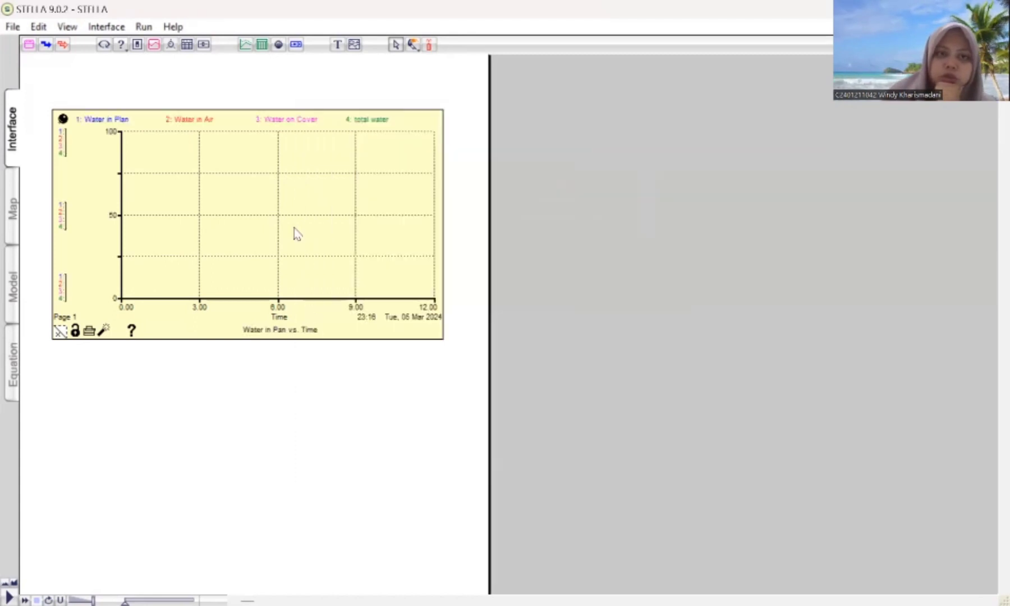
Run the simulation to plot the four series on the graph.
{"action": "left_click", "coordinate": [144, 28]}
{"action": "left_click", "coordinate": [168, 46]}
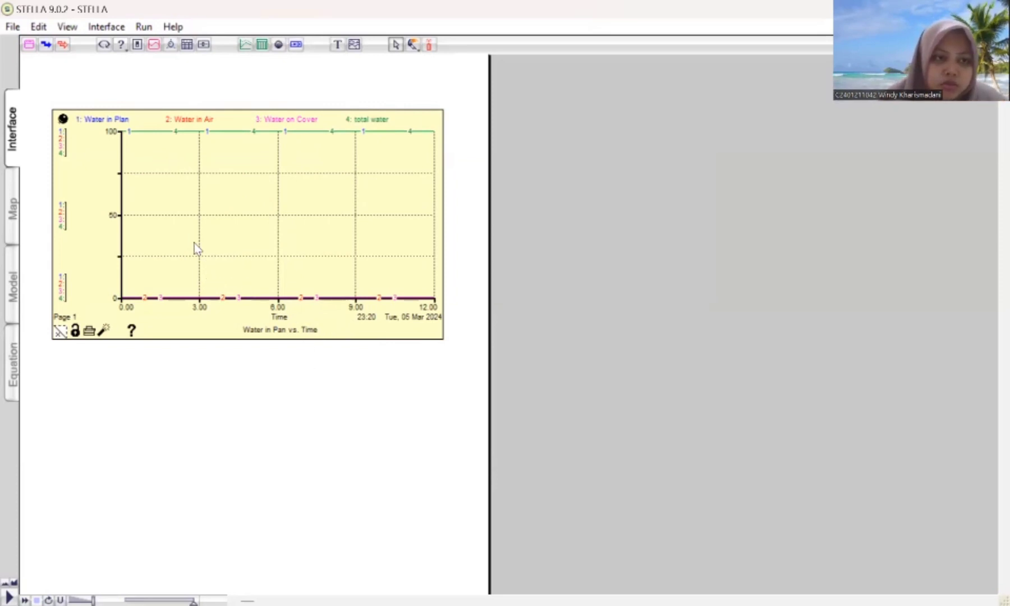
{"action": "left_click", "coordinate": [170, 195]}
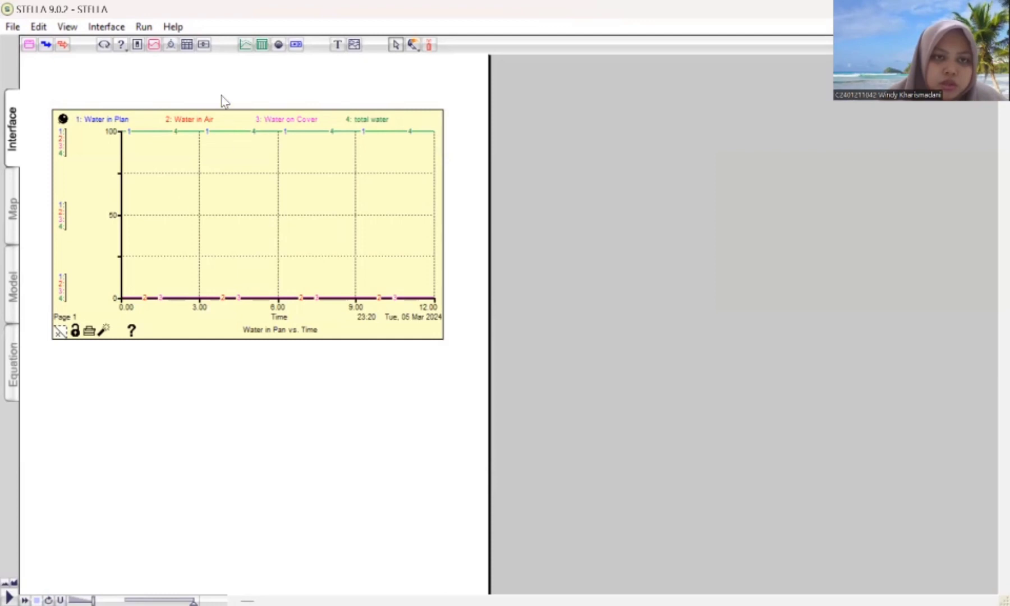
Open the run specifications and set the length of simulation from 0 to 20.
{"action": "left_click", "coordinate": [143, 27]}
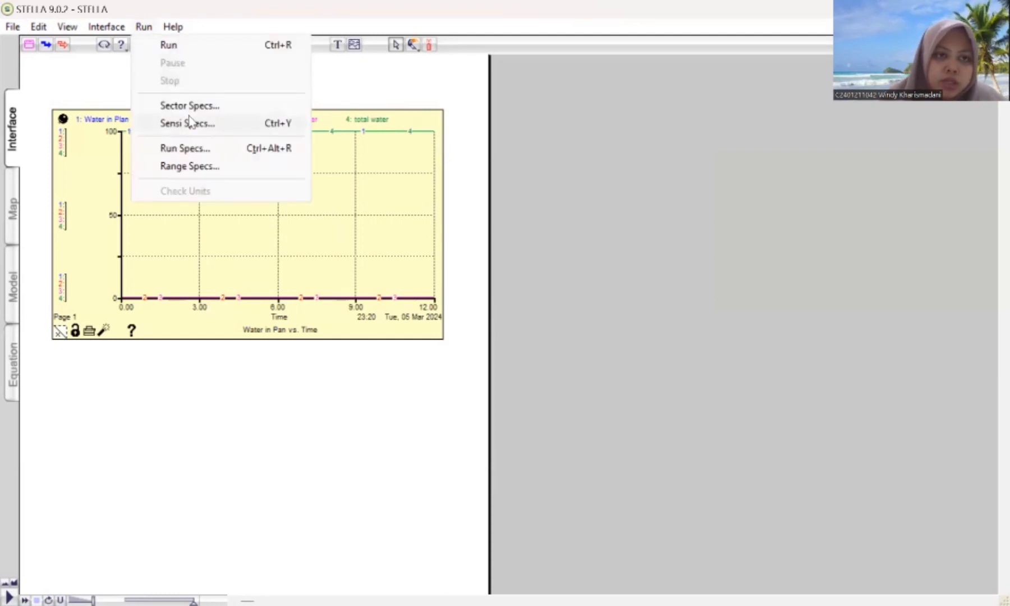
{"action": "left_click", "coordinate": [194, 147]}
{"action": "left_click", "coordinate": [410, 208]}
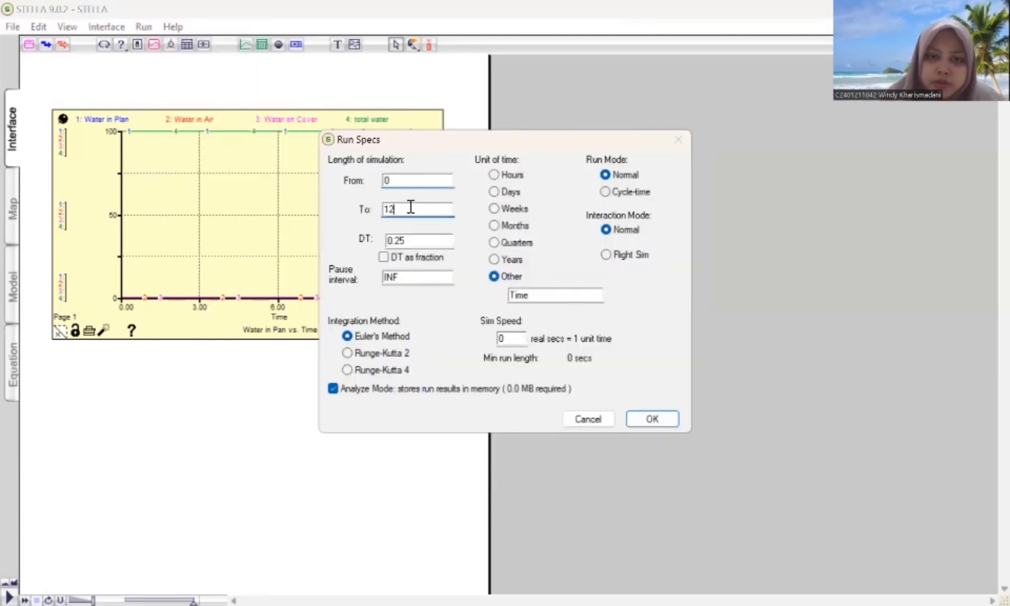
{"action": "key", "text": "BackSpace"}
{"action": "key", "text": "BackSpace"}
{"action": "type", "text": "20"}
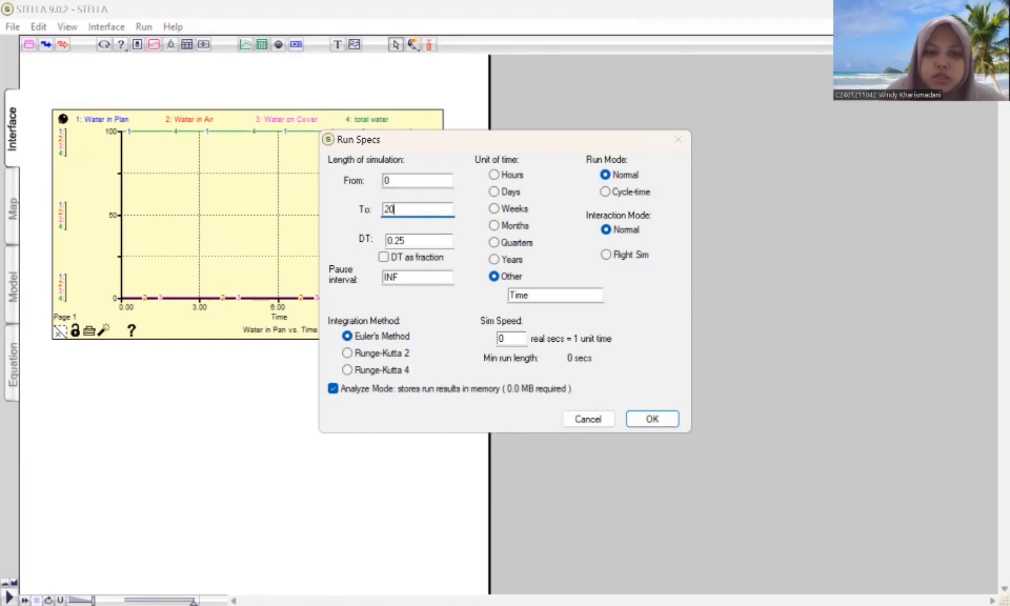
{"action": "left_click", "coordinate": [401, 180]}
{"action": "left_click", "coordinate": [421, 210]}
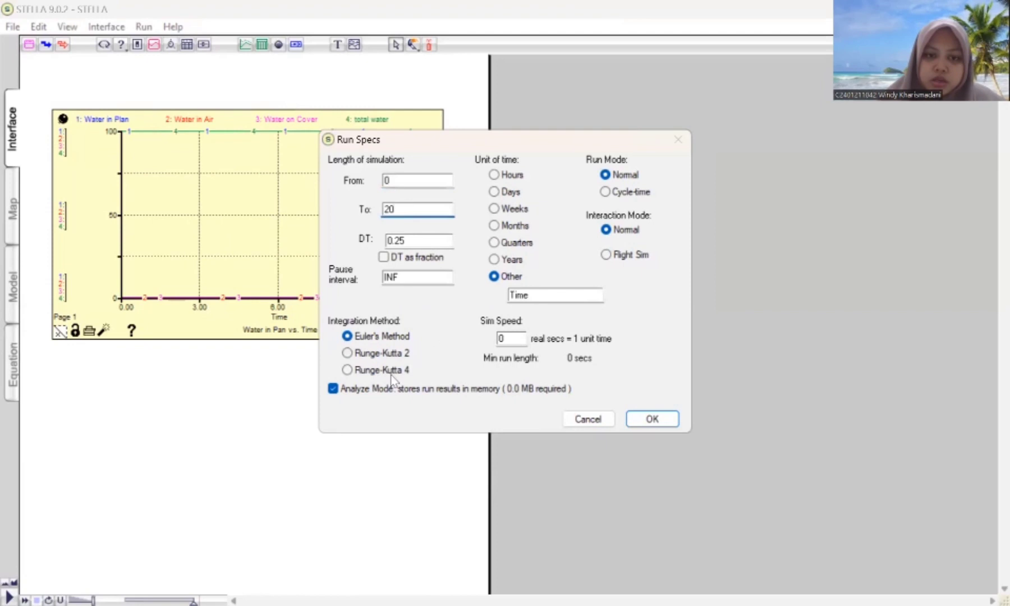
Set the simulation's custom unit of time to Minutes and accept the run specifications.
{"action": "left_click", "coordinate": [533, 296]}
{"action": "key", "text": "BackSpace"}
{"action": "key", "text": "BackSpace"}
{"action": "key", "text": "BackSpace"}
{"action": "key", "text": "BackSpace"}
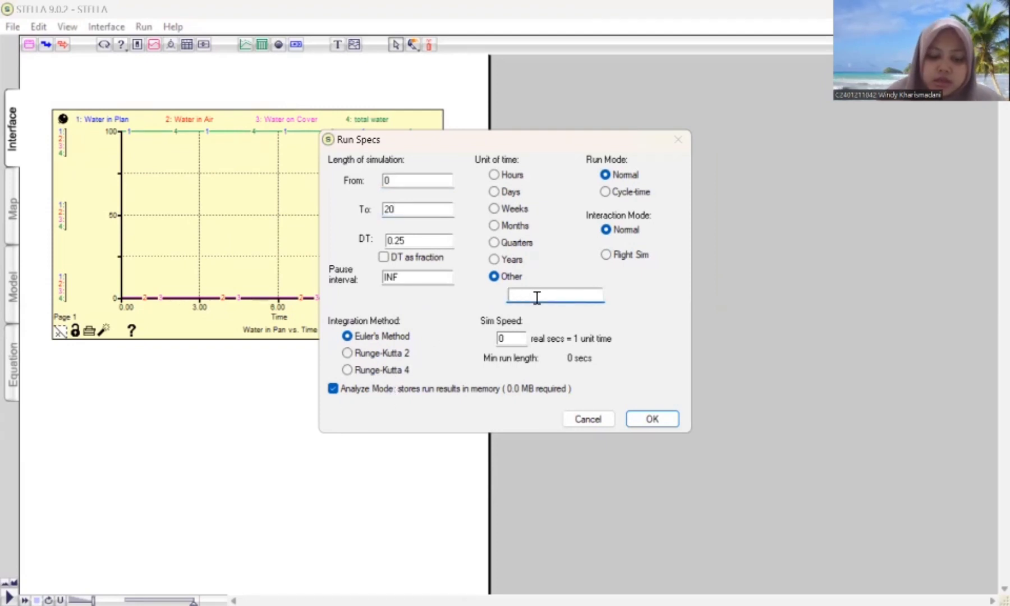
{"action": "type", "text": "Minutes"}
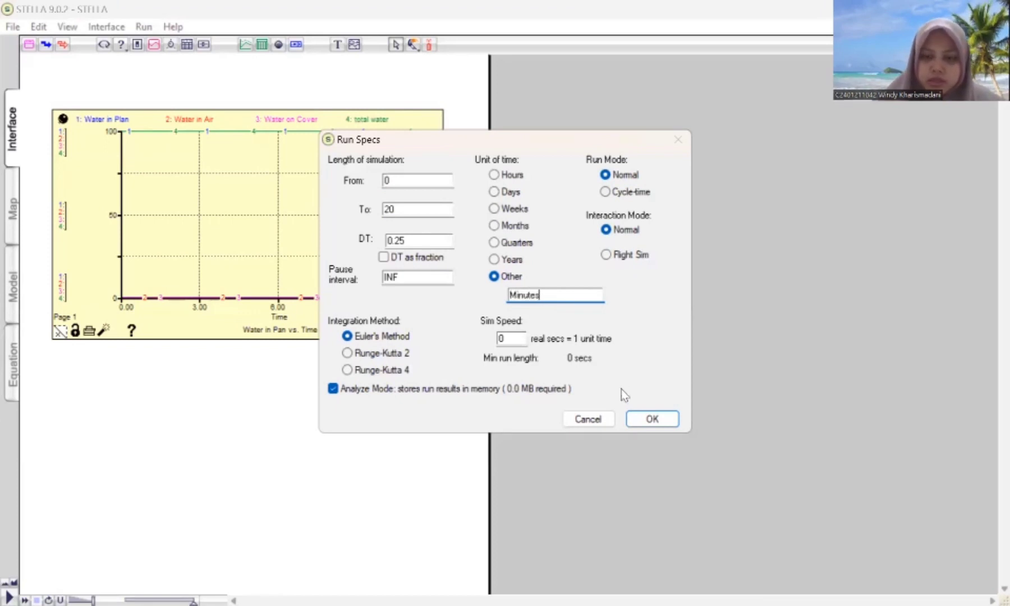
{"action": "left_click", "coordinate": [651, 419]}
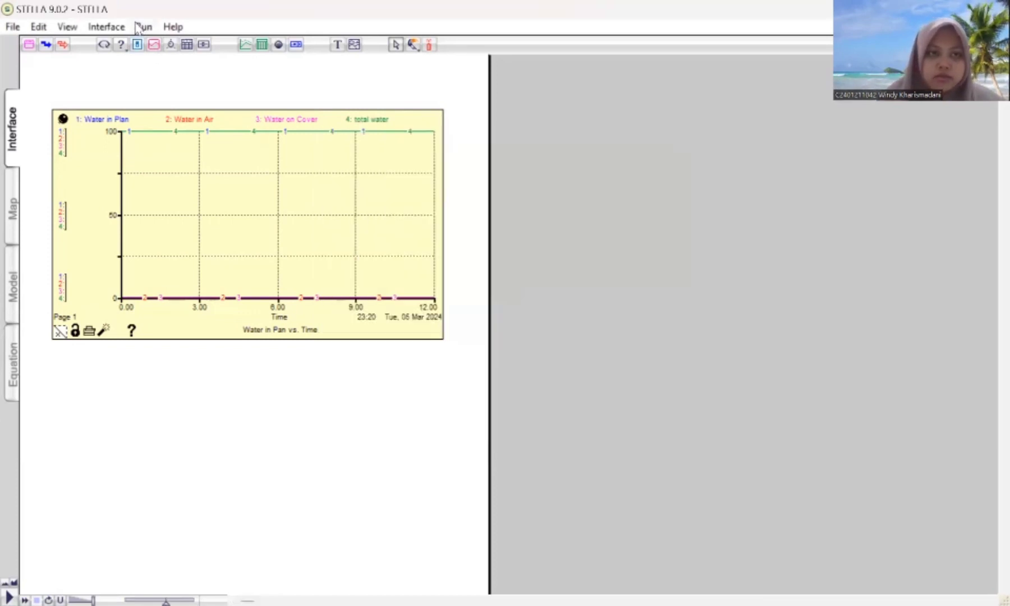
Run the simulation with the new length and time unit to update the water graph.
{"action": "left_click", "coordinate": [144, 27]}
{"action": "left_click", "coordinate": [185, 45]}
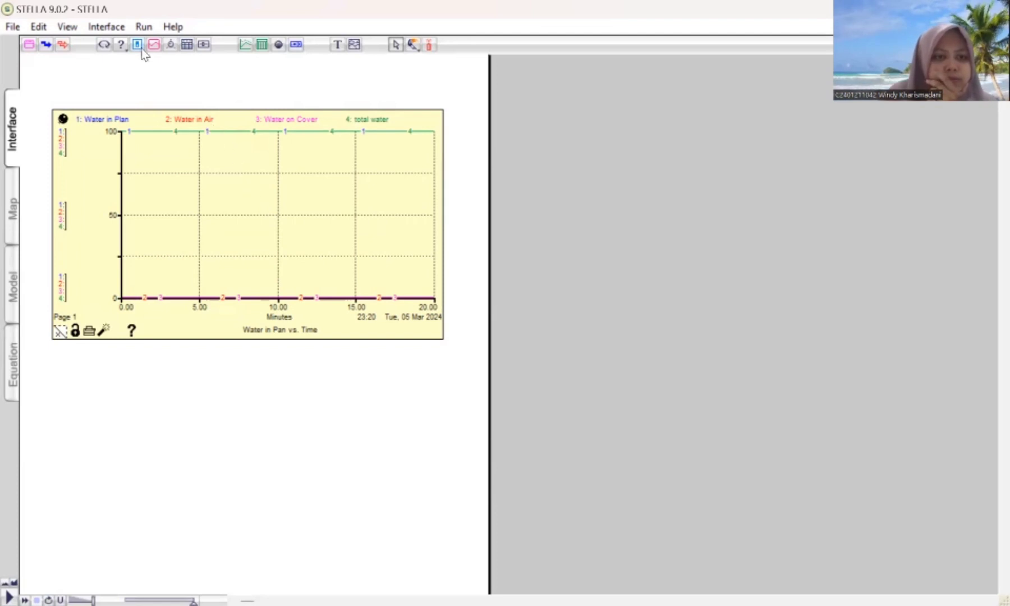
{"action": "left_click", "coordinate": [146, 28]}
{"action": "mouse_move", "coordinate": [166, 29]}
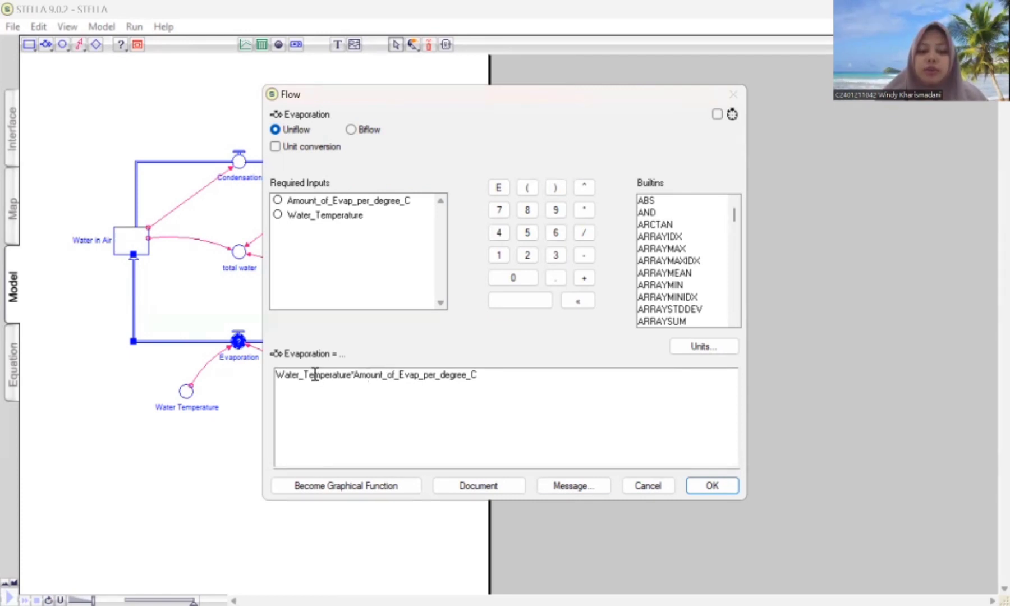
Accept the Evaporation flow equation Water_Temperature*Amount_of_Evap_per_degree_C and point out the Water in Air and Water in Plan stocks.
{"action": "left_click", "coordinate": [712, 486]}
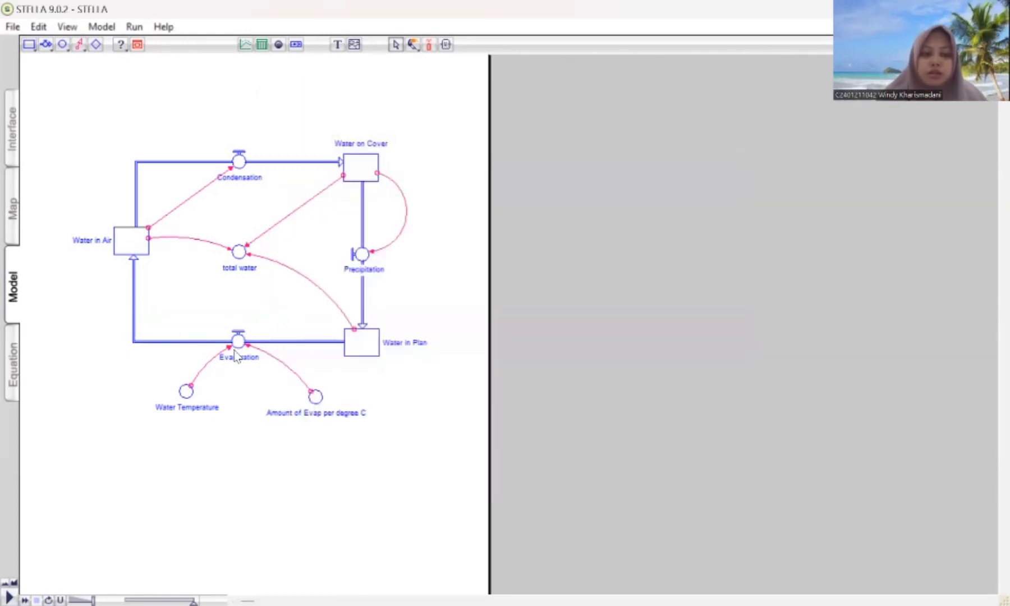
{"action": "left_click", "coordinate": [129, 249]}
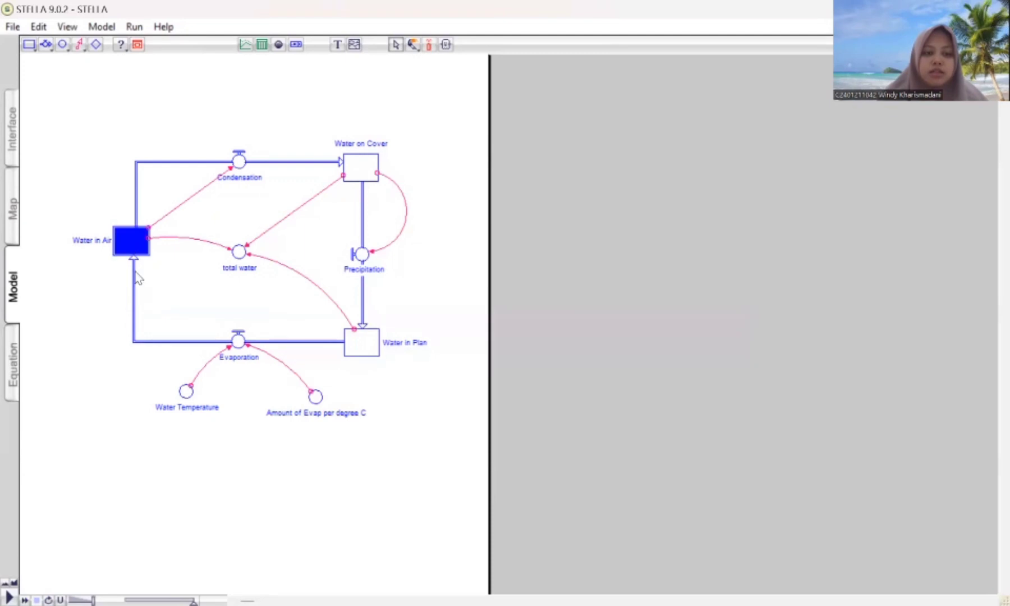
{"action": "left_click", "coordinate": [357, 344]}
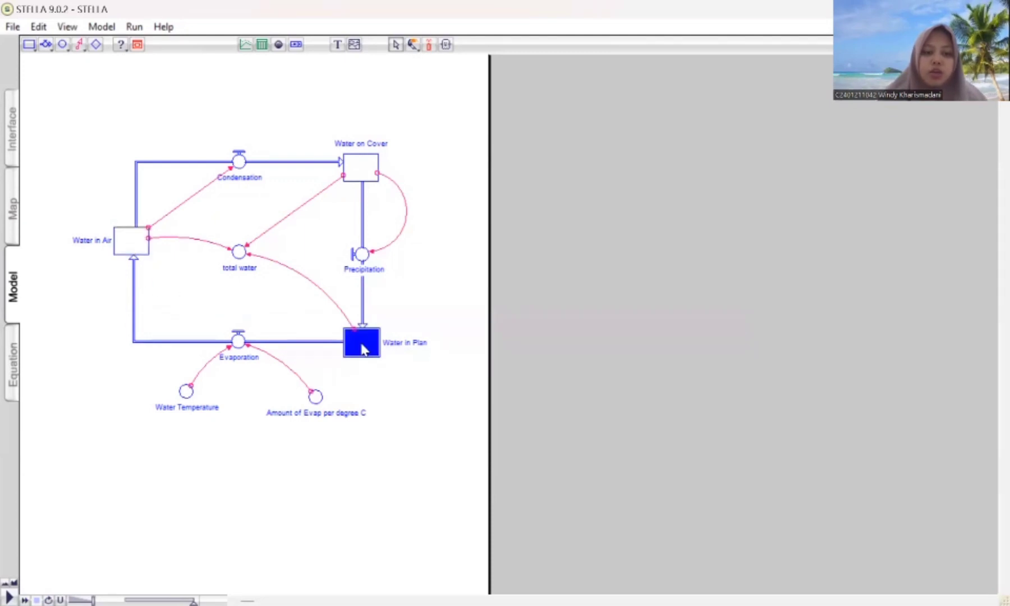
{"action": "left_click", "coordinate": [120, 236]}
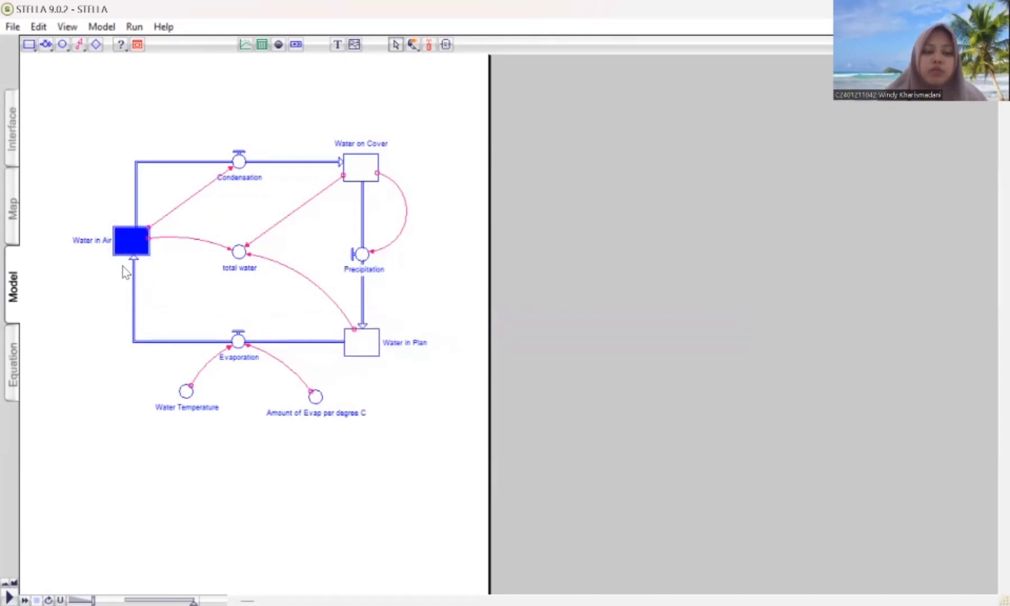
{"action": "left_click", "coordinate": [402, 391]}
Return to the graph page, check the simulation length and time unit in the run specifications, and accept them.
{"action": "left_click", "coordinate": [10, 145]}
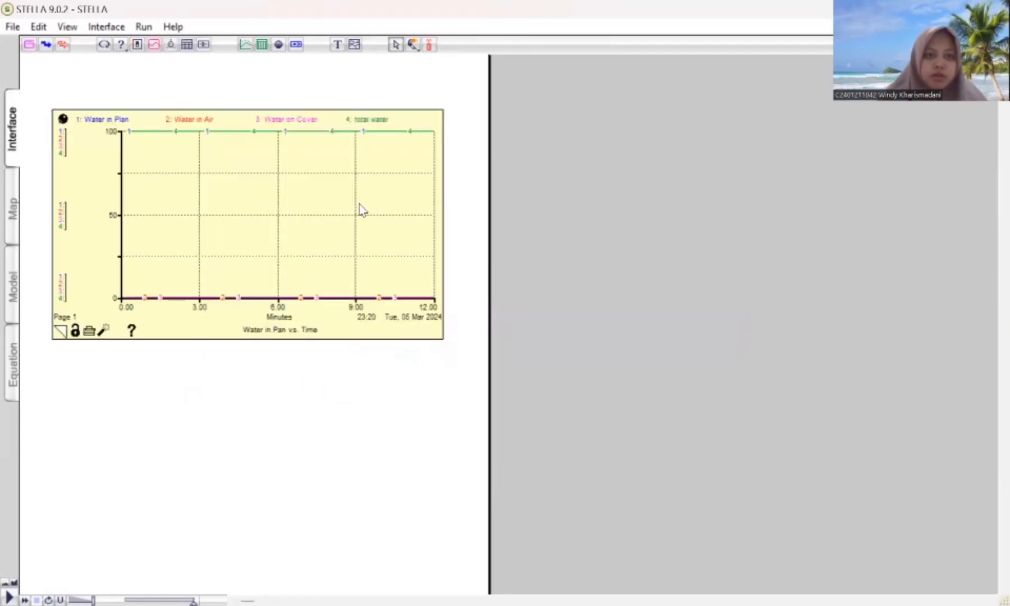
{"action": "right_click", "coordinate": [184, 137]}
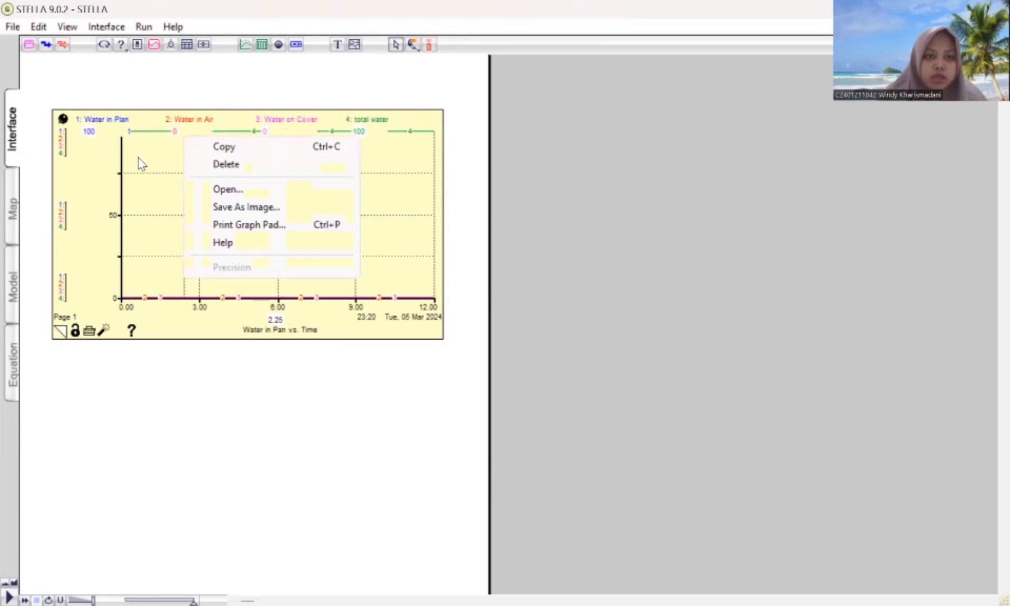
{"action": "left_click", "coordinate": [143, 27]}
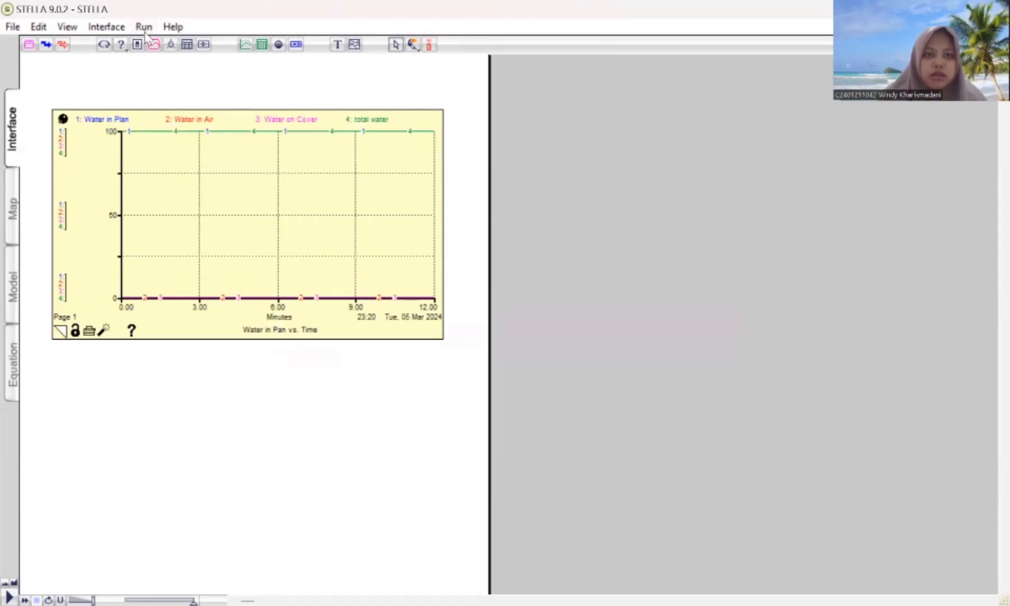
{"action": "left_click", "coordinate": [144, 27]}
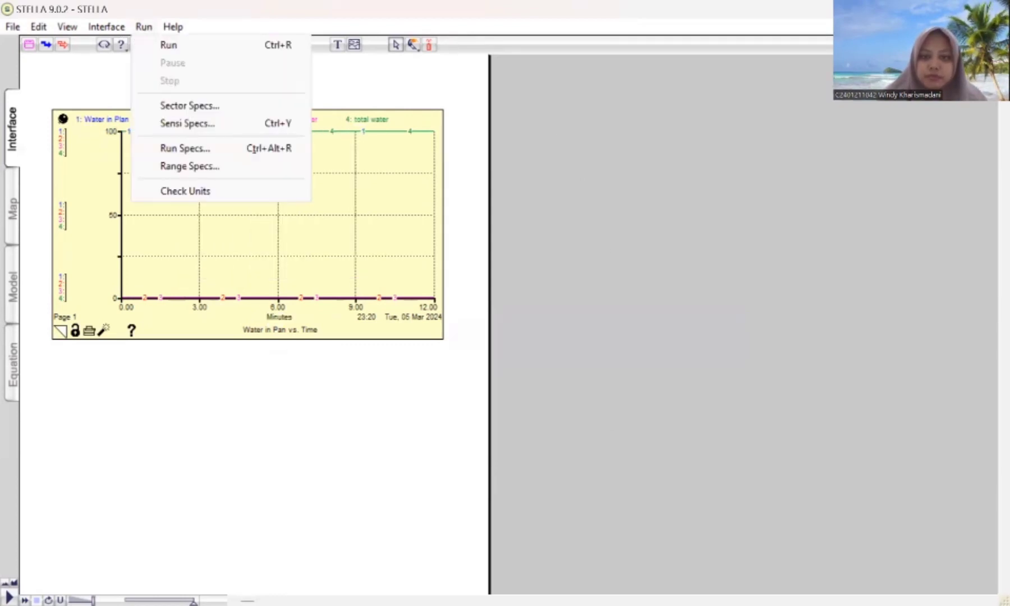
{"action": "left_click", "coordinate": [191, 148]}
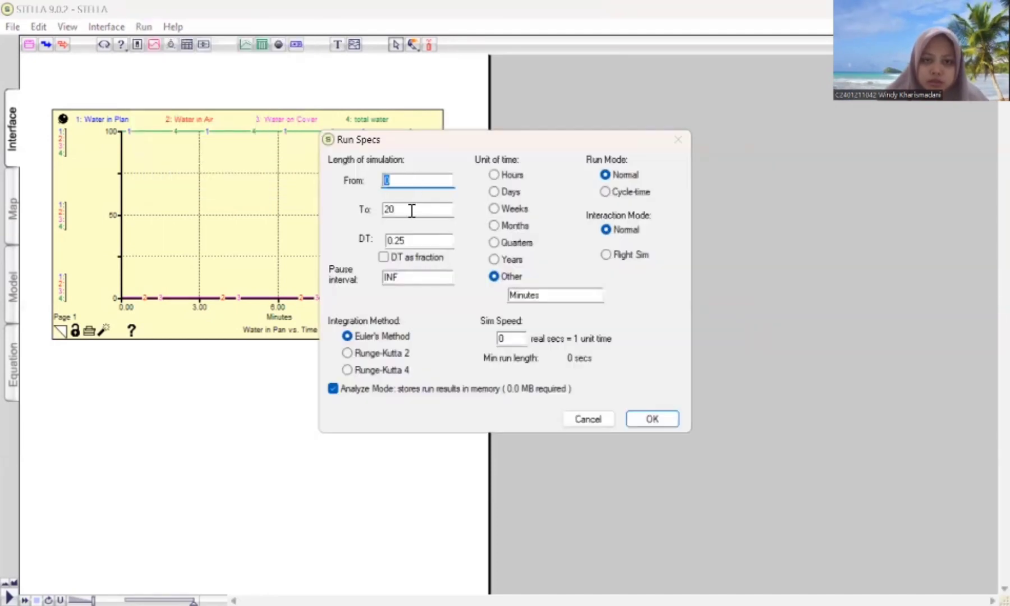
{"action": "left_click", "coordinate": [665, 420]}
Check the scale of the graph's selected series in its definition and accept it.
{"action": "double_click", "coordinate": [219, 212]}
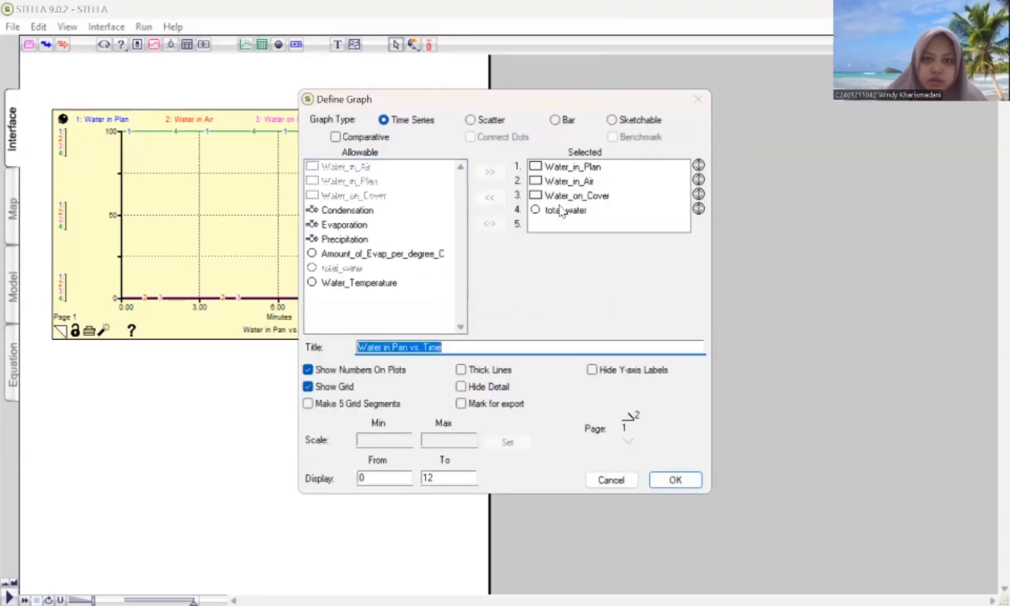
{"action": "left_click", "coordinate": [588, 167]}
{"action": "left_click", "coordinate": [581, 181]}
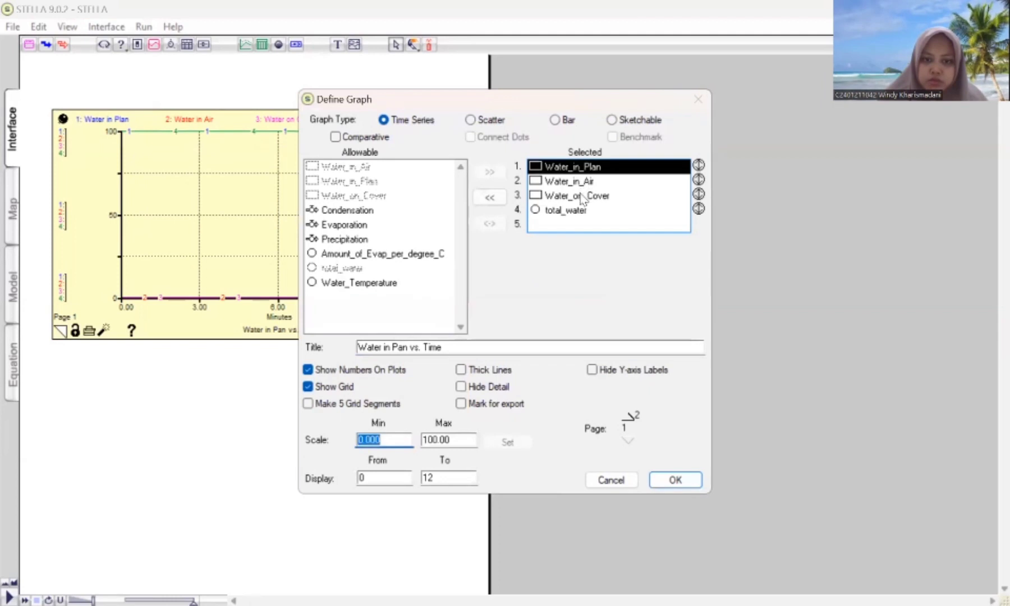
{"action": "left_click", "coordinate": [581, 196]}
{"action": "left_click", "coordinate": [582, 210], "text": "shift"}
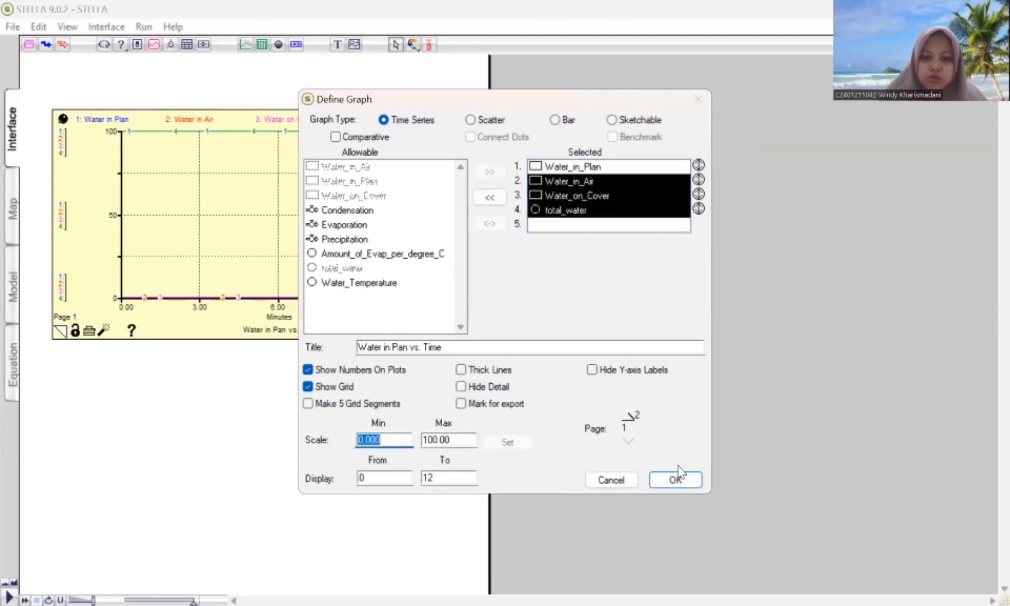
{"action": "left_click", "coordinate": [657, 481]}
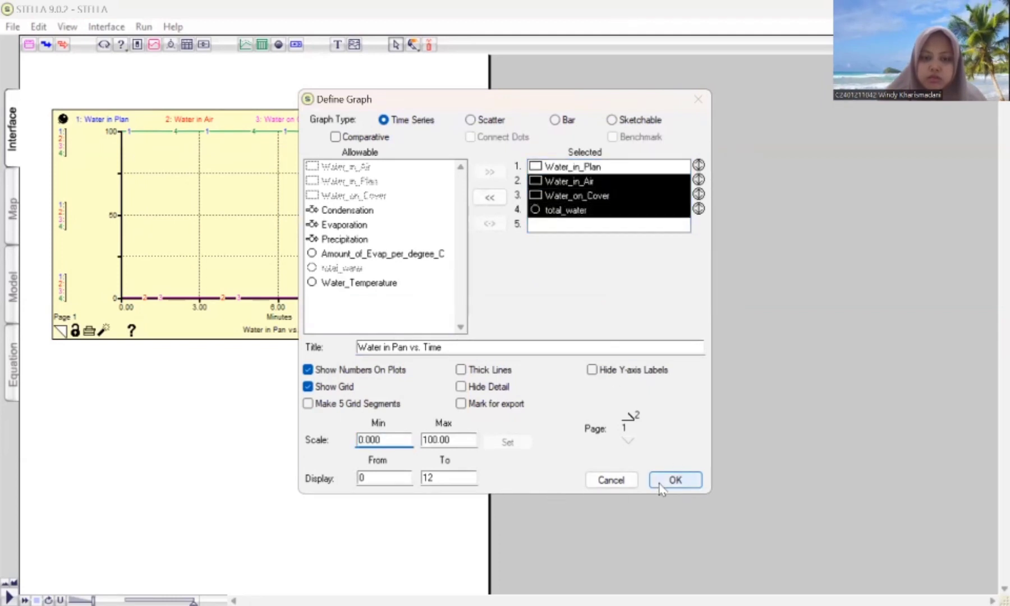
Run the simulation to plot the four water series, and review the model diagram before returning to the graph.
{"action": "left_click", "coordinate": [141, 27]}
{"action": "left_click", "coordinate": [177, 50]}
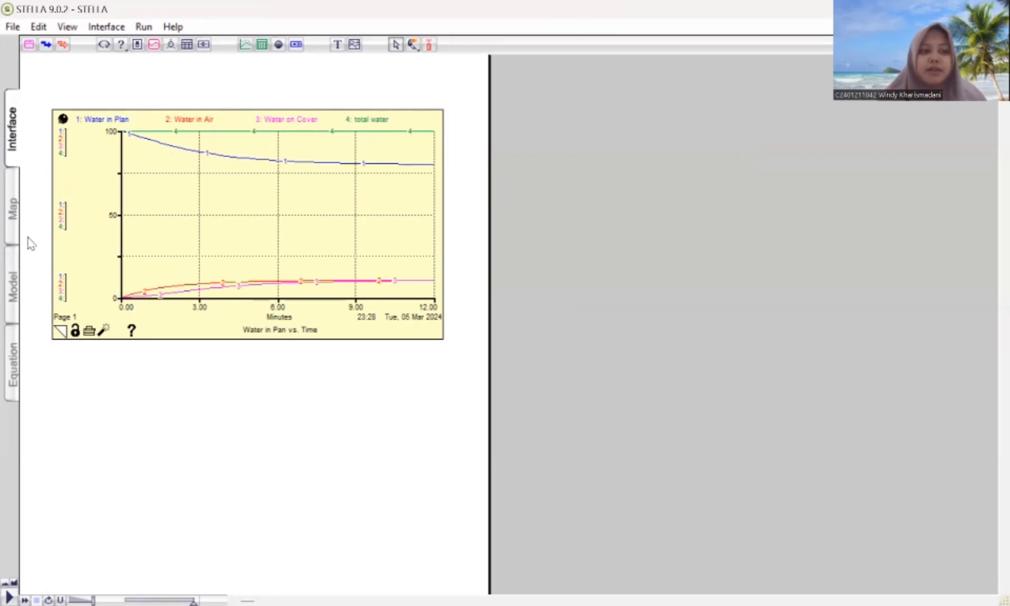
{"action": "left_click", "coordinate": [12, 289]}
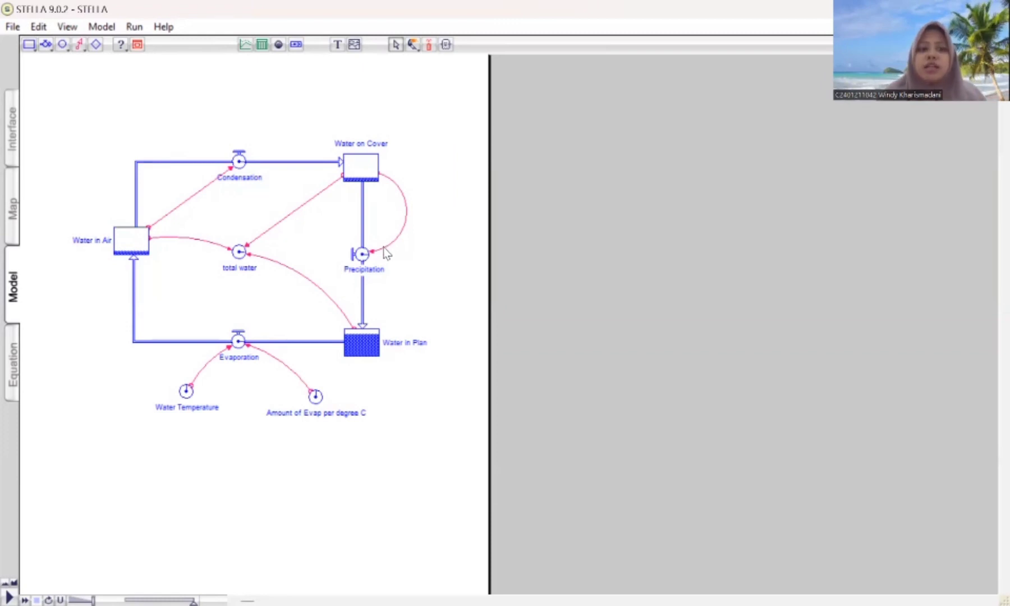
{"action": "left_click", "coordinate": [386, 202]}
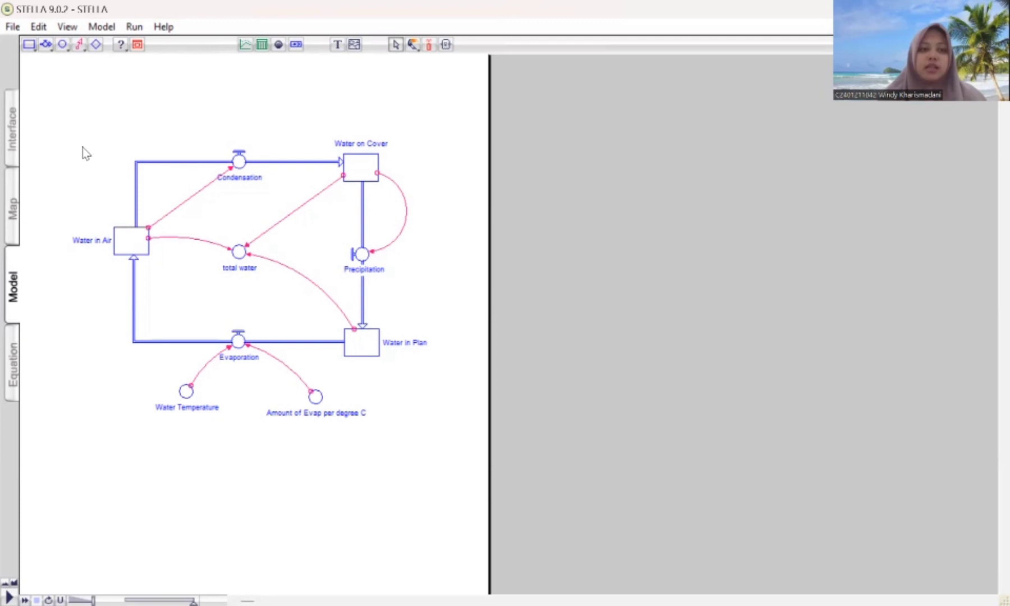
{"action": "left_click", "coordinate": [17, 145]}
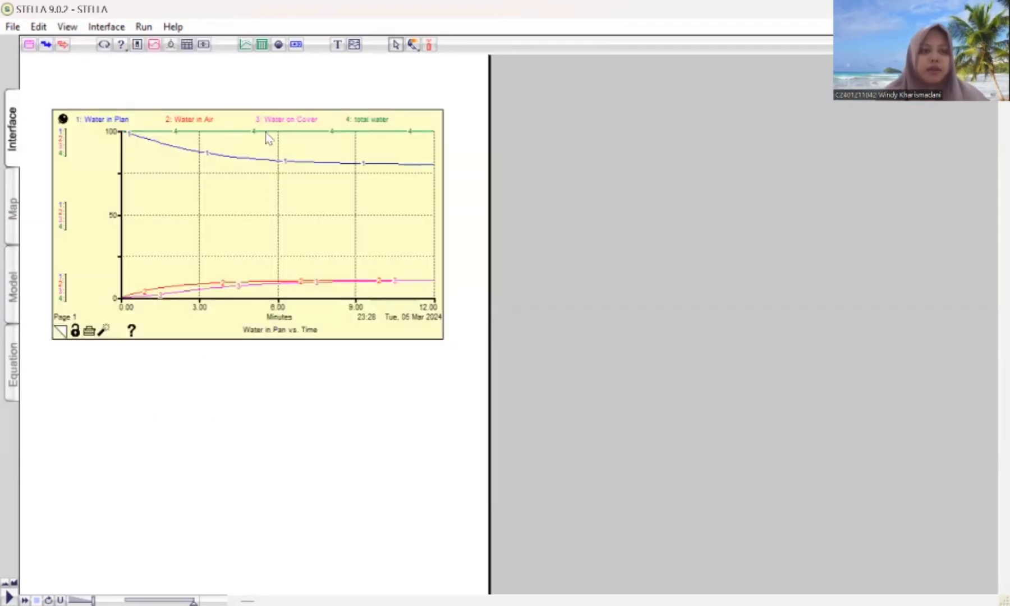
Place a second graph pad below the existing graph and pin it to the page.
{"action": "left_click", "coordinate": [247, 45]}
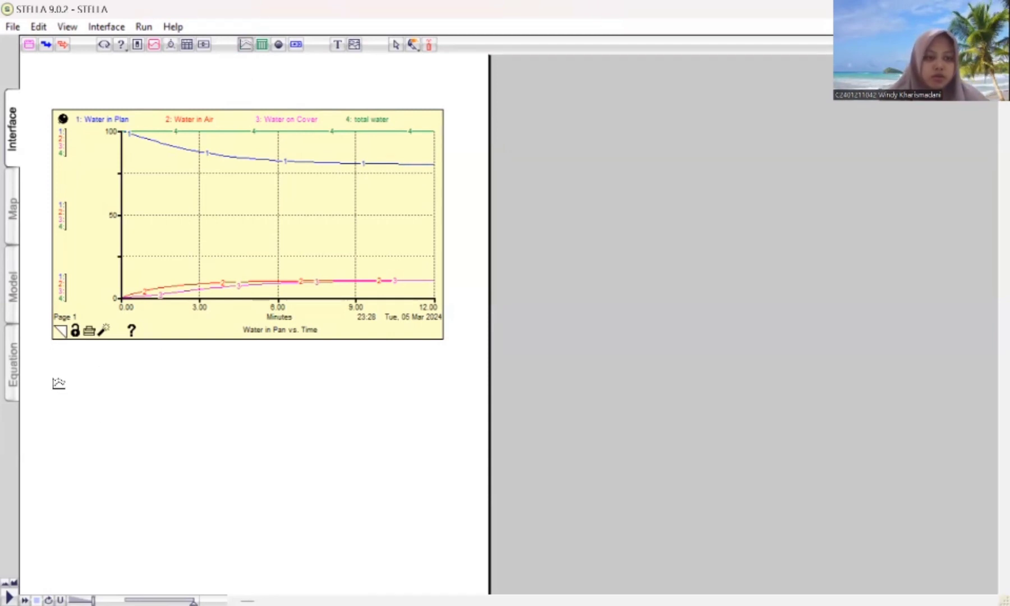
{"action": "left_click", "coordinate": [58, 383]}
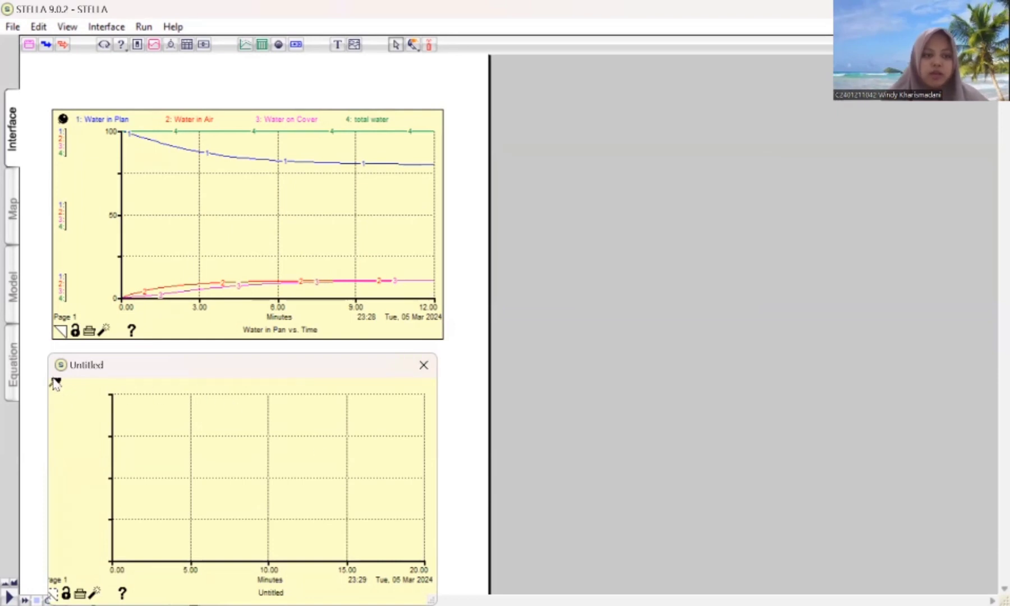
{"action": "left_click", "coordinate": [56, 383]}
Open the new graph's definition and title it "Water in Air & on Cover vs. Time".
{"action": "scroll", "coordinate": [147, 400], "scroll_direction": "down", "scroll_amount": 3}
{"action": "scroll", "coordinate": [149, 404], "scroll_direction": "down", "scroll_amount": 5}
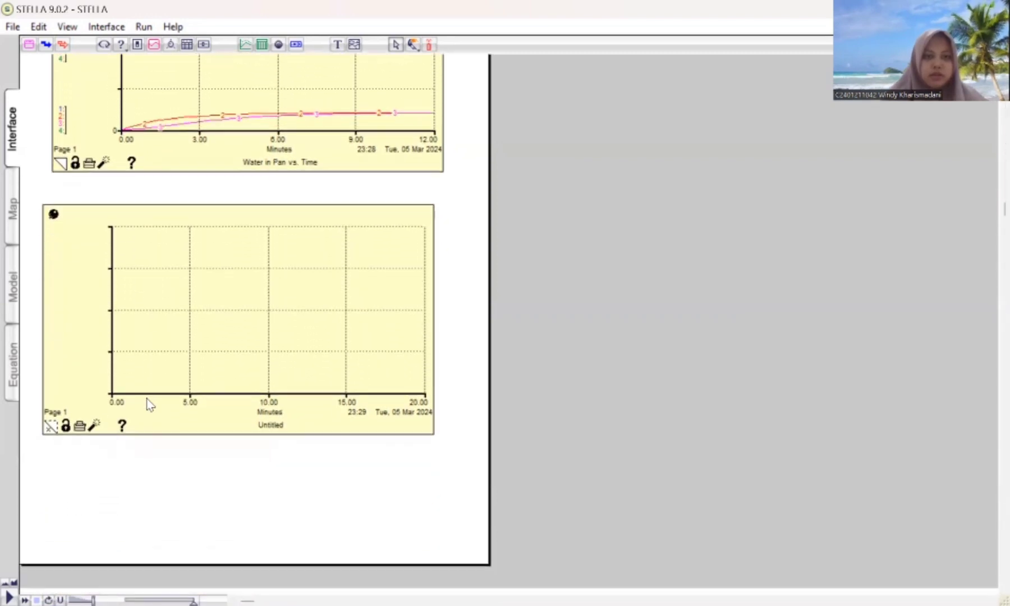
{"action": "scroll", "coordinate": [149, 404], "scroll_direction": "down", "scroll_amount": 3}
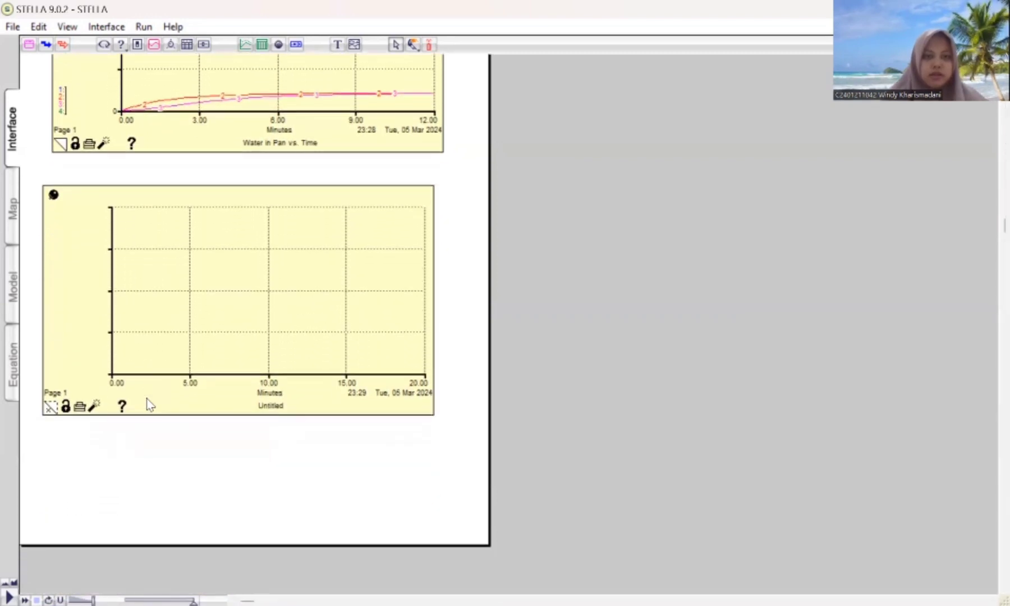
{"action": "double_click", "coordinate": [196, 216]}
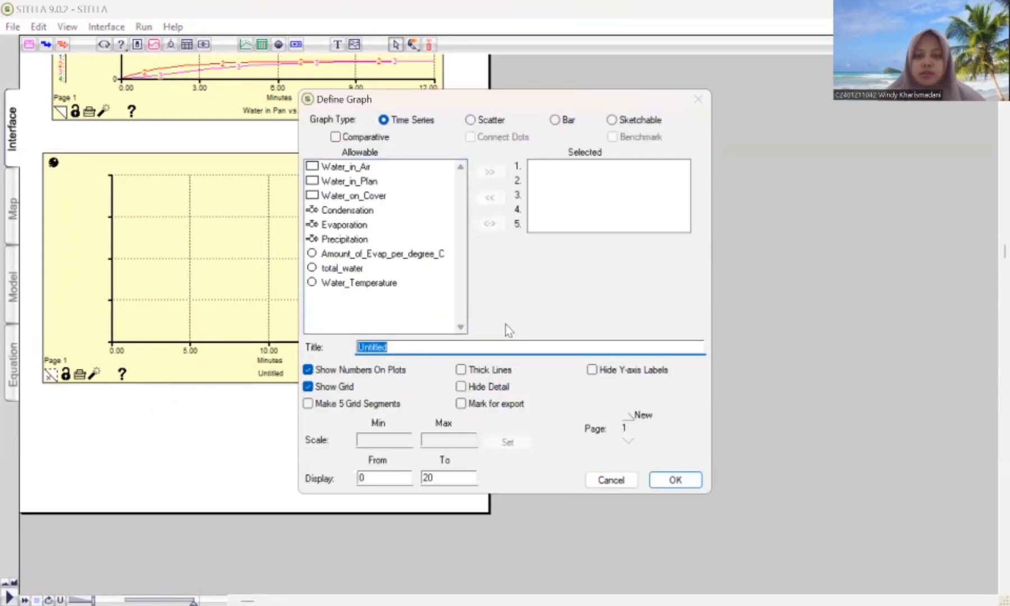
{"action": "key", "text": "BackSpace"}
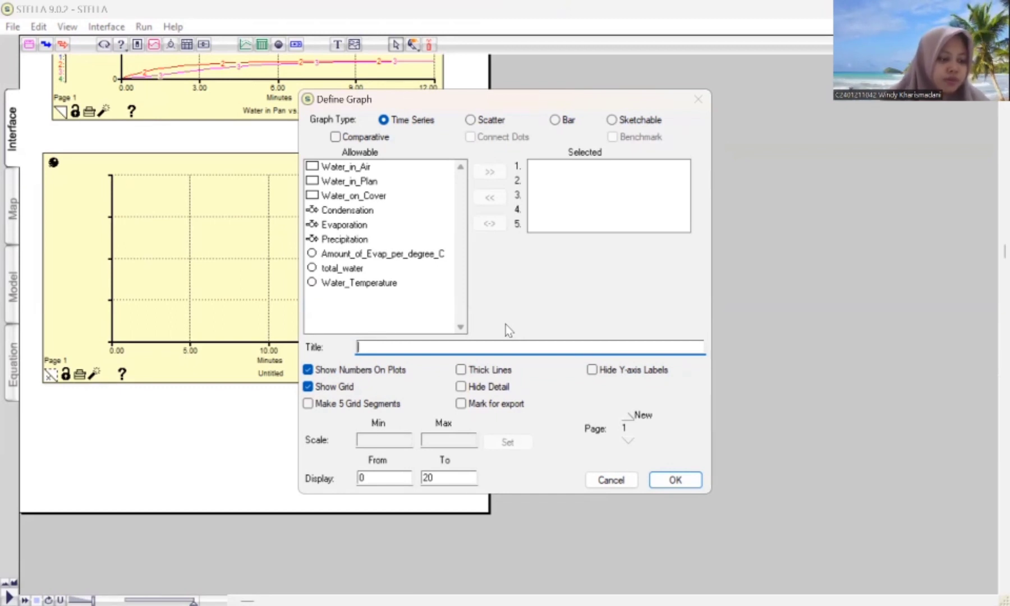
{"action": "type", "text": "Wate"}
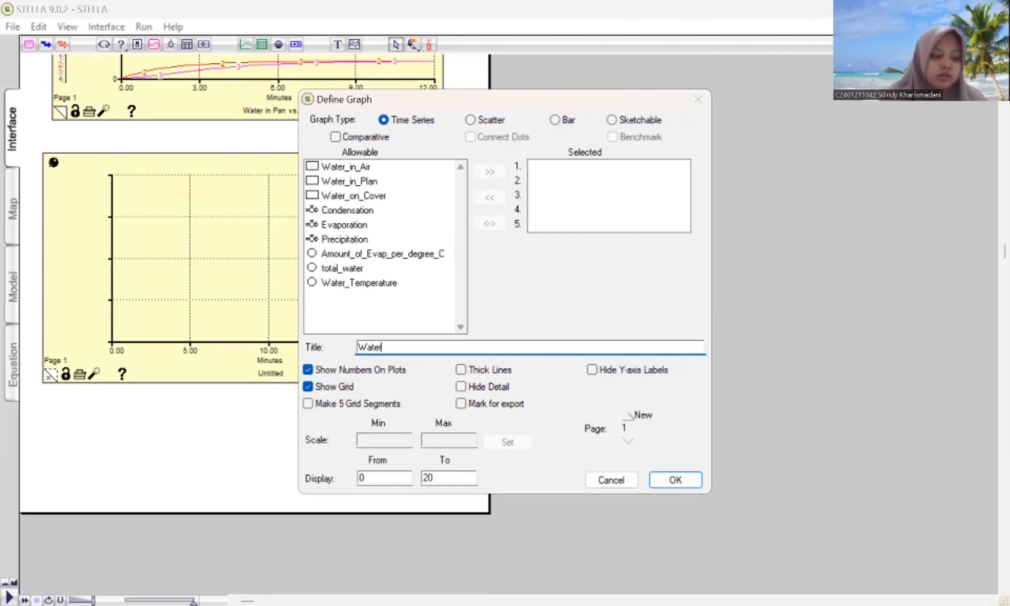
{"action": "type", "text": "r in Air"}
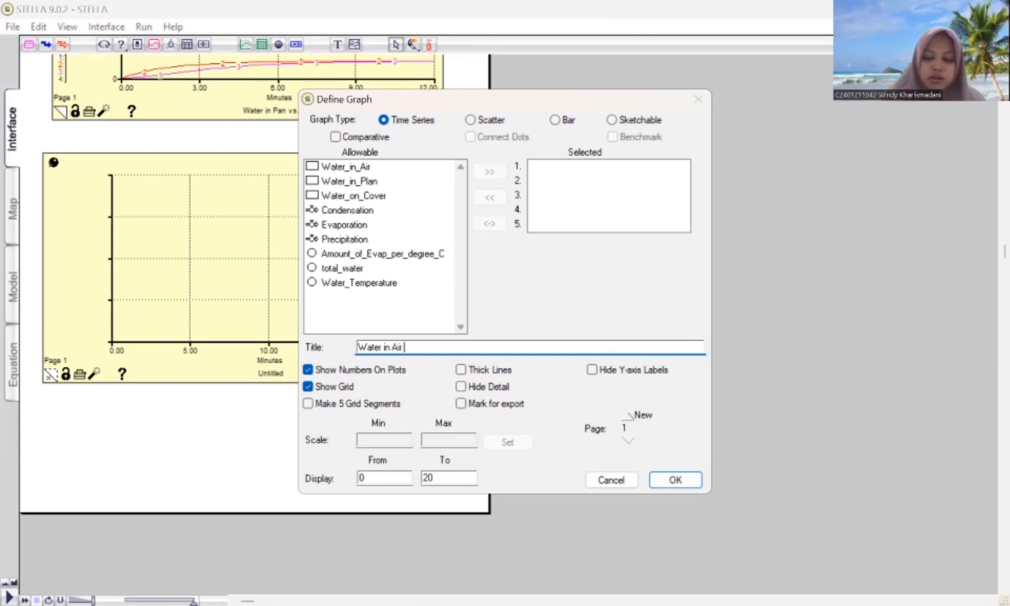
{"action": "type", "text": " & "}
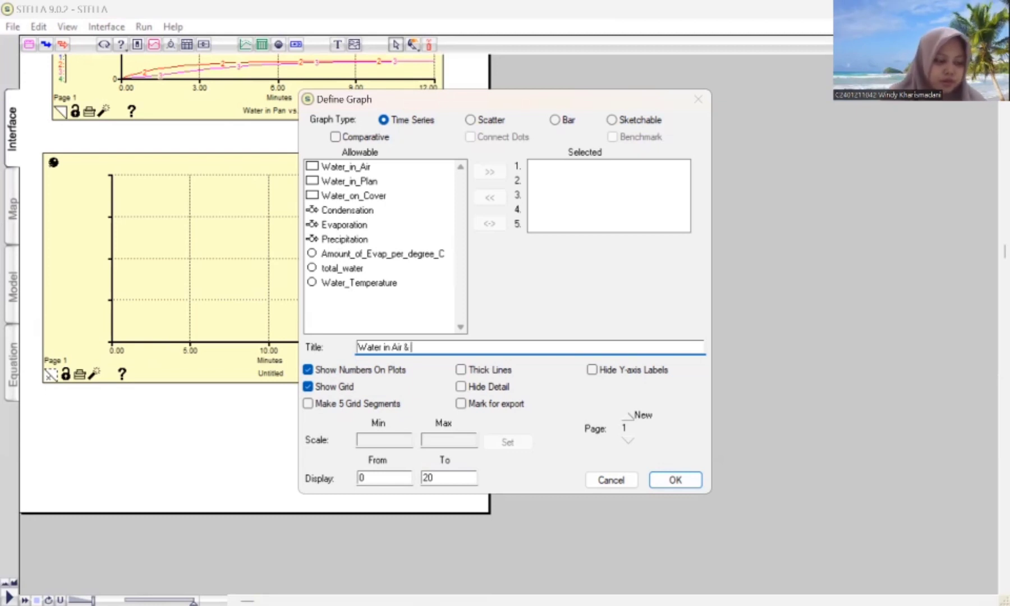
{"action": "type", "text": "on Covers"}
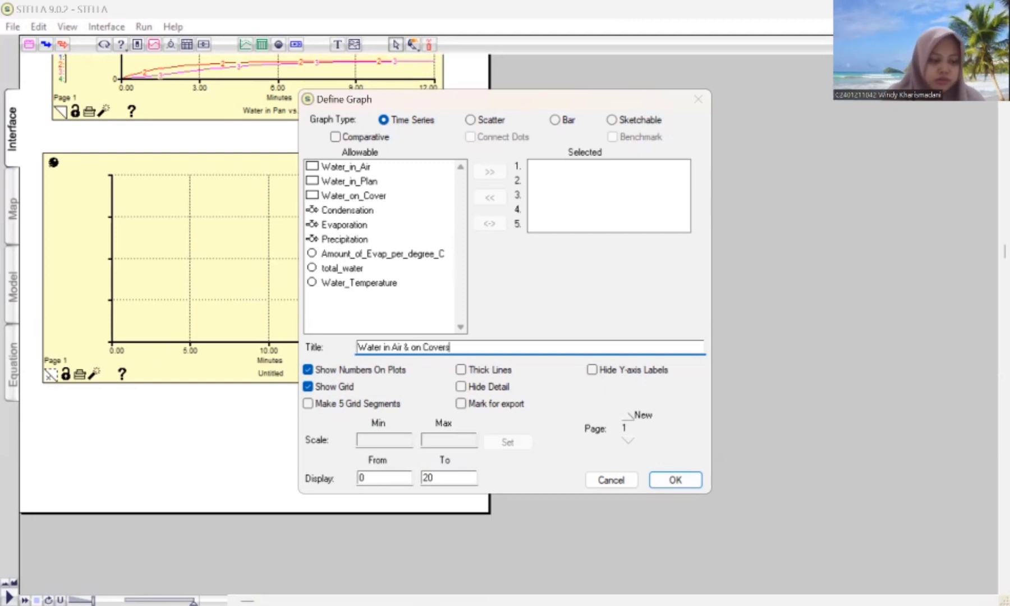
{"action": "key", "text": "BackSpace"}
{"action": "type", "text": " vs."}
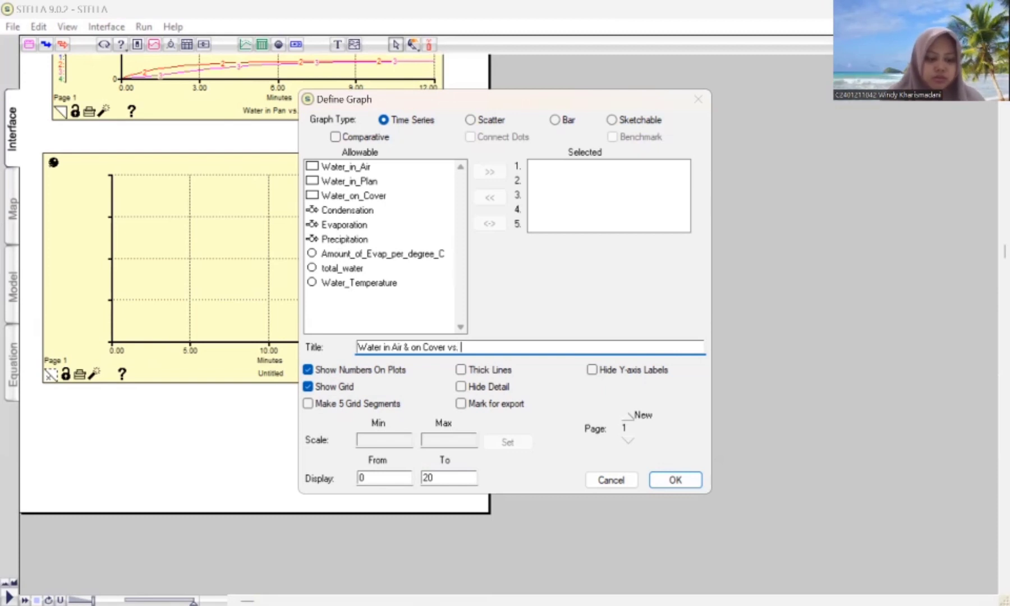
{"action": "type", "text": "Time"}
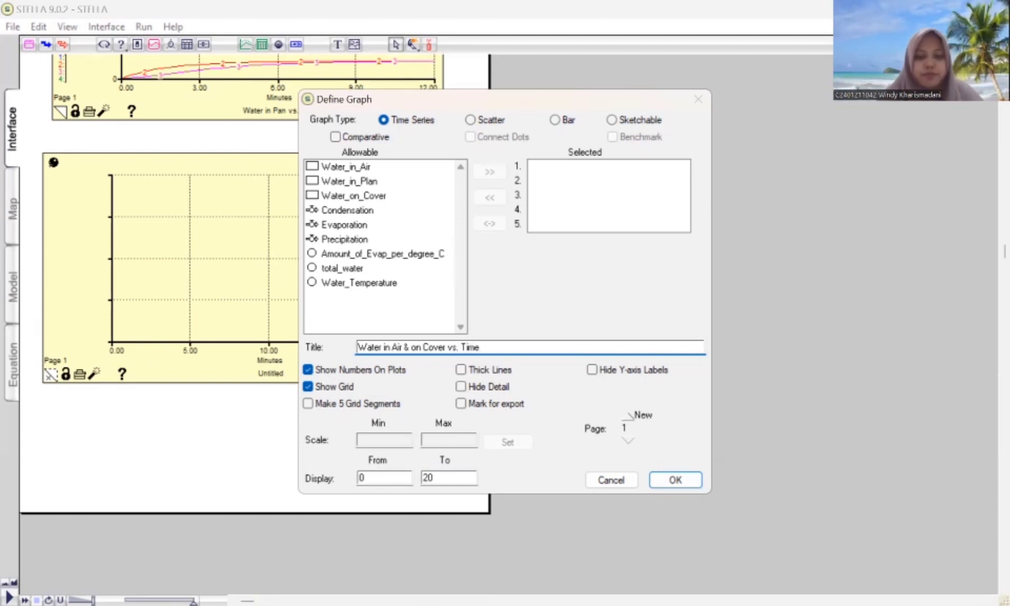
Add Water_in_Air and Water_on_Cover to the new graph's plotted series, check their shared scale, and accept the definition.
{"action": "left_click", "coordinate": [396, 167]}
{"action": "left_click", "coordinate": [488, 171]}
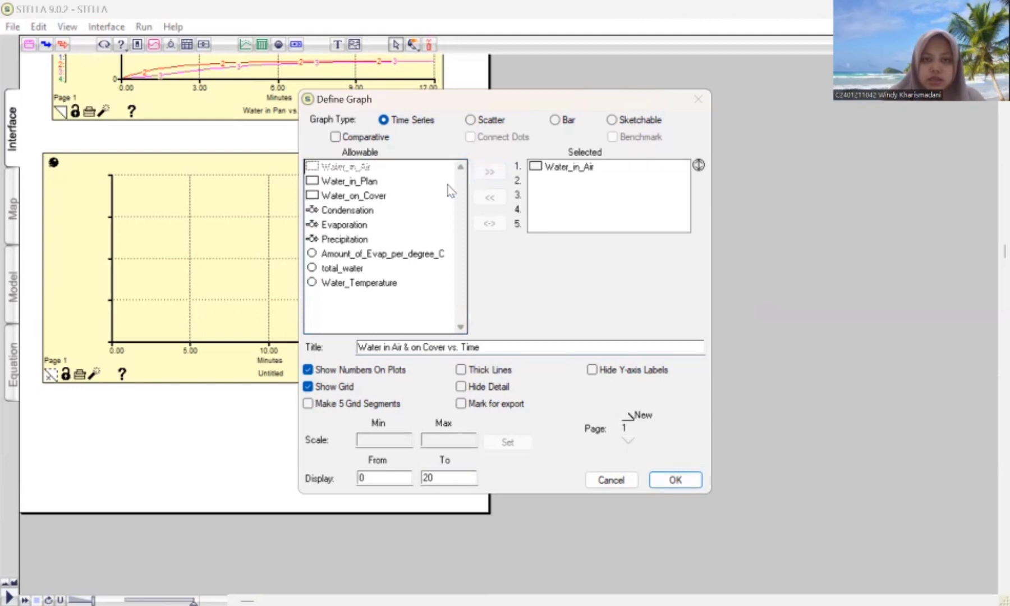
{"action": "left_click", "coordinate": [396, 198]}
{"action": "left_click", "coordinate": [489, 172]}
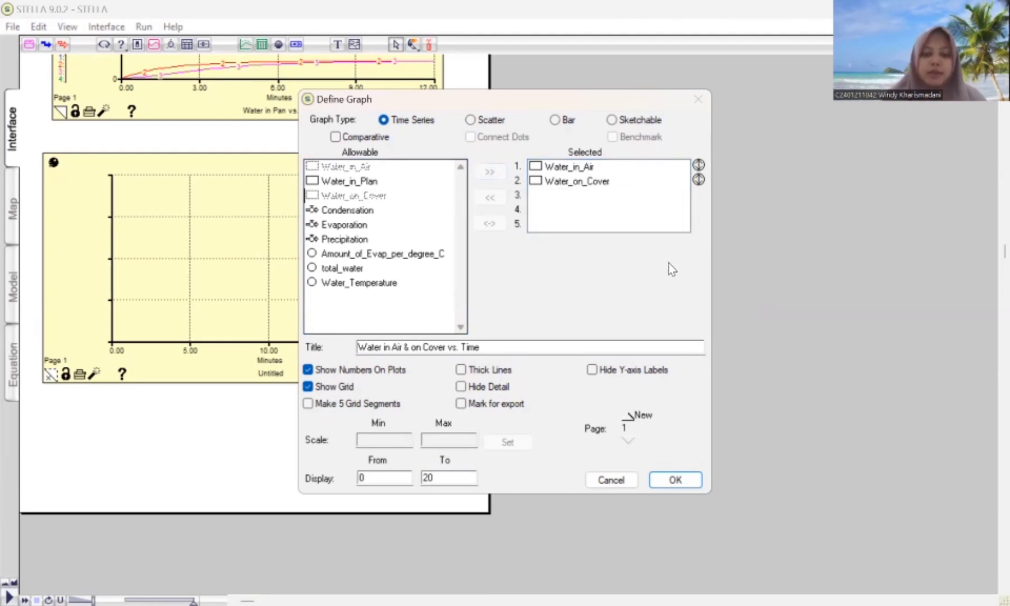
{"action": "left_click", "coordinate": [613, 167]}
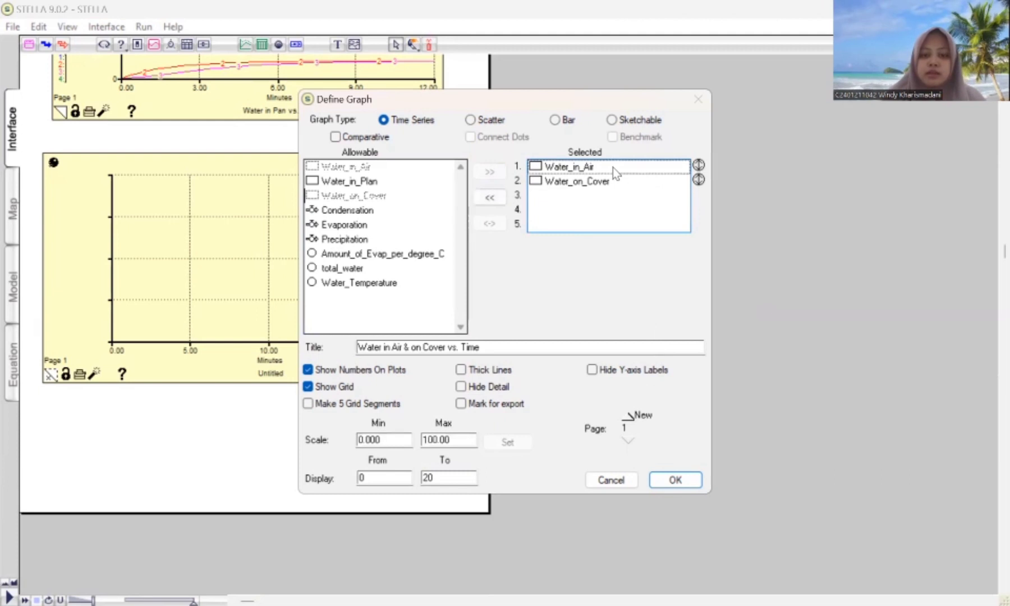
{"action": "left_click", "coordinate": [600, 186], "text": "shift"}
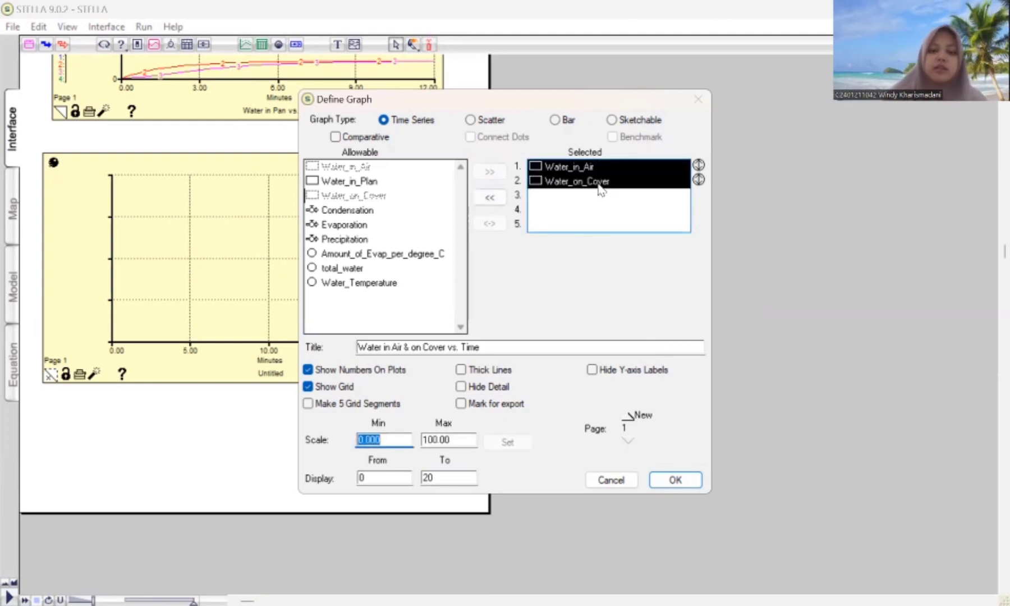
{"action": "left_click", "coordinate": [666, 486]}
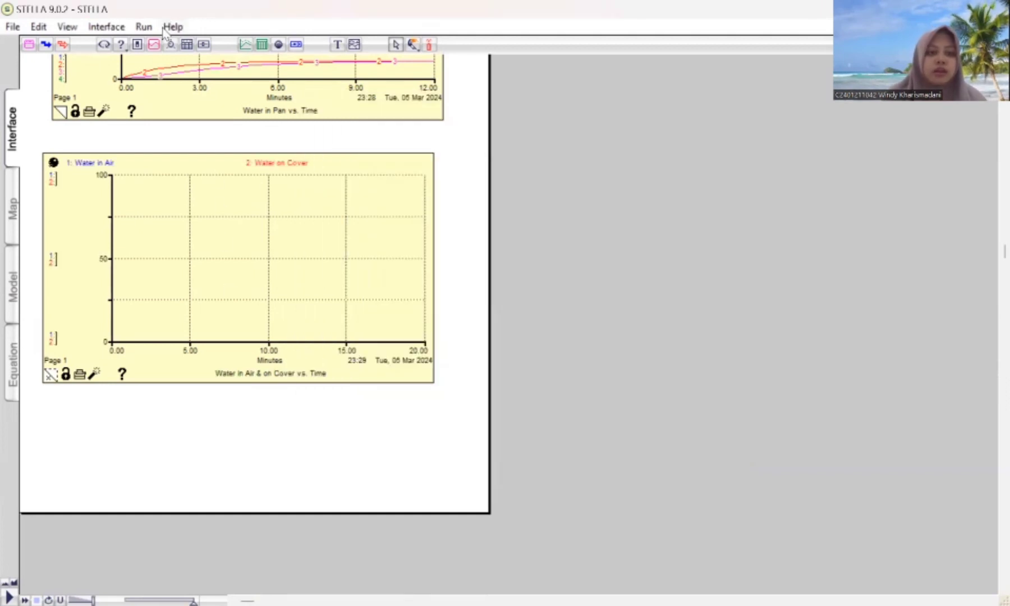
Run the simulation to plot water in air and on cover, and compare the new graph with the four-series graph above.
{"action": "left_click", "coordinate": [144, 26]}
{"action": "left_click", "coordinate": [214, 54]}
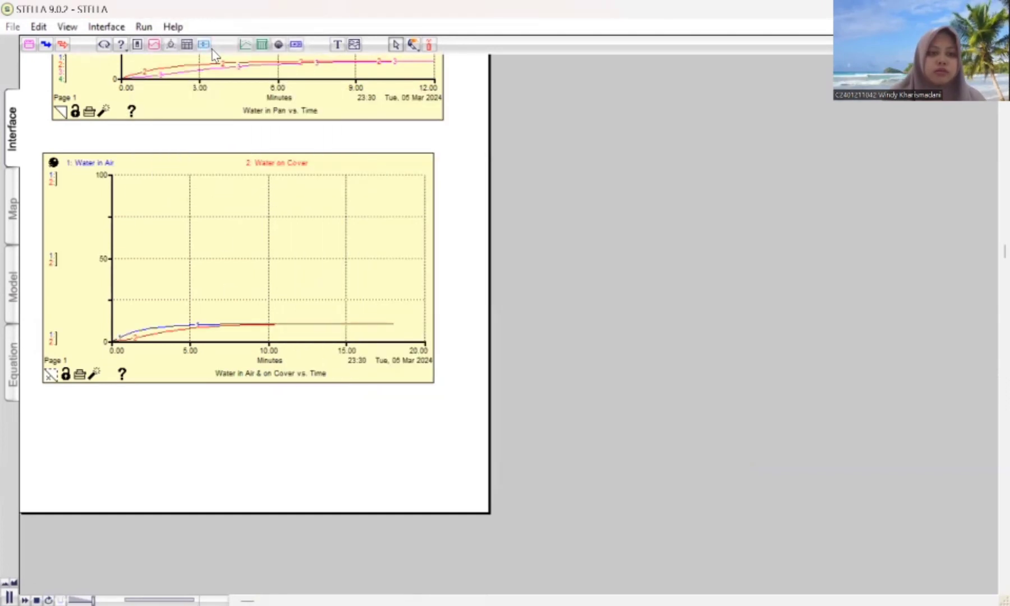
{"action": "scroll", "coordinate": [368, 319], "scroll_direction": "up", "scroll_amount": 5}
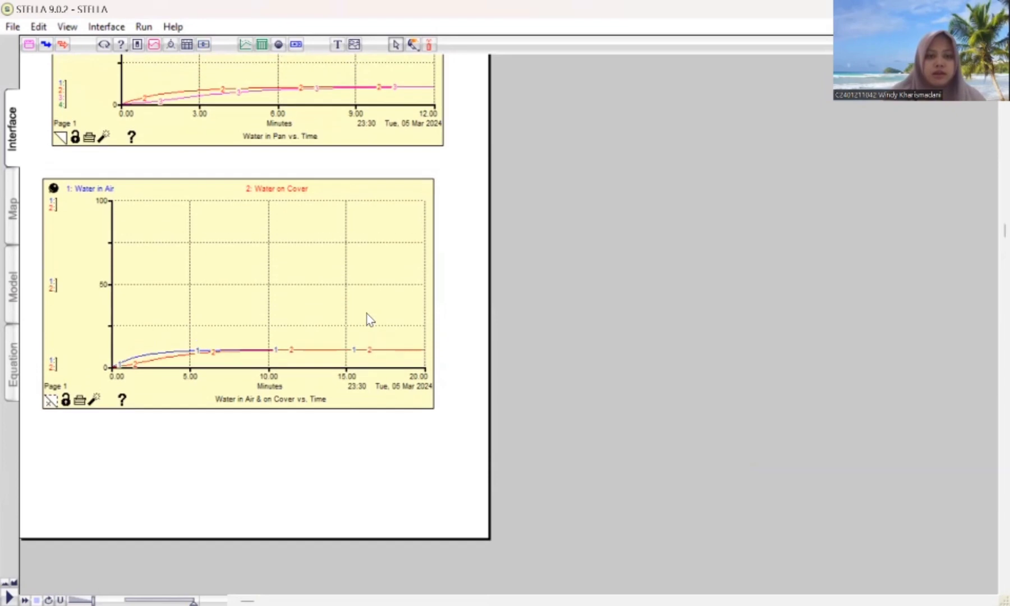
{"action": "scroll", "coordinate": [367, 319], "scroll_direction": "up", "scroll_amount": 2}
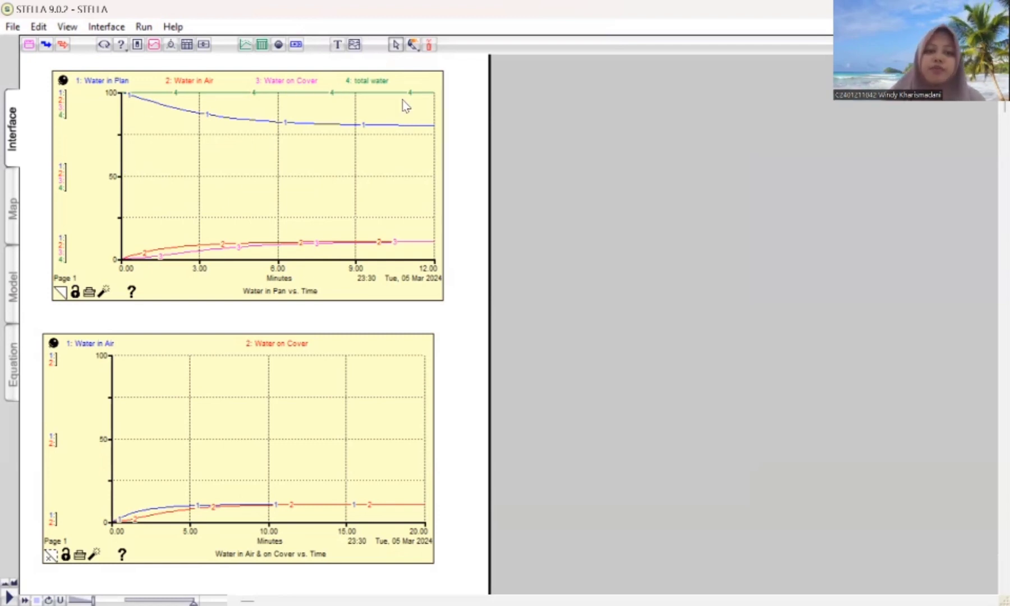
{"action": "scroll", "coordinate": [313, 275], "scroll_direction": "down", "scroll_amount": 1}
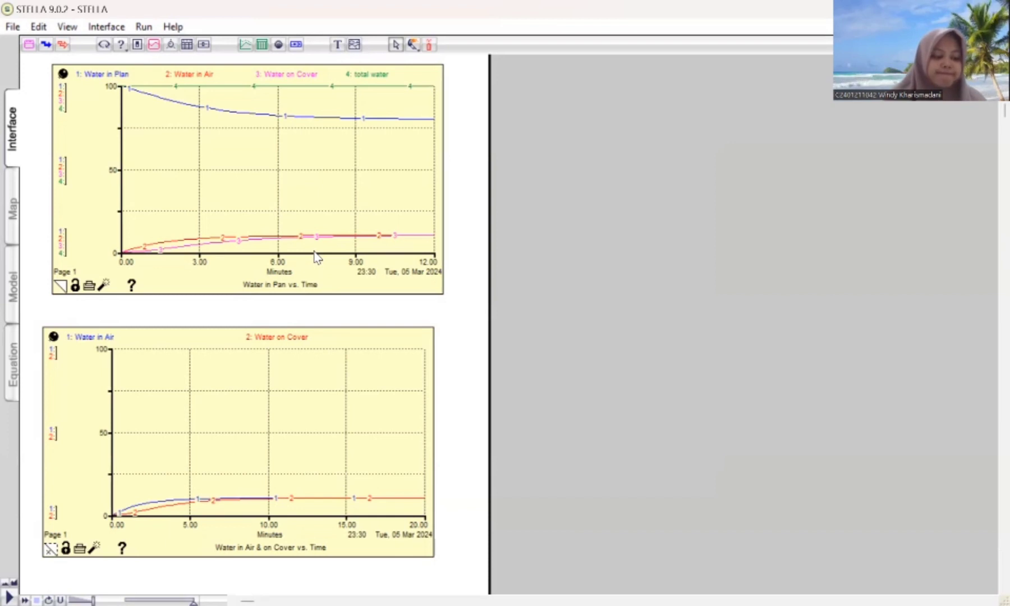
{"action": "scroll", "coordinate": [32, 261], "scroll_direction": "down", "scroll_amount": 1}
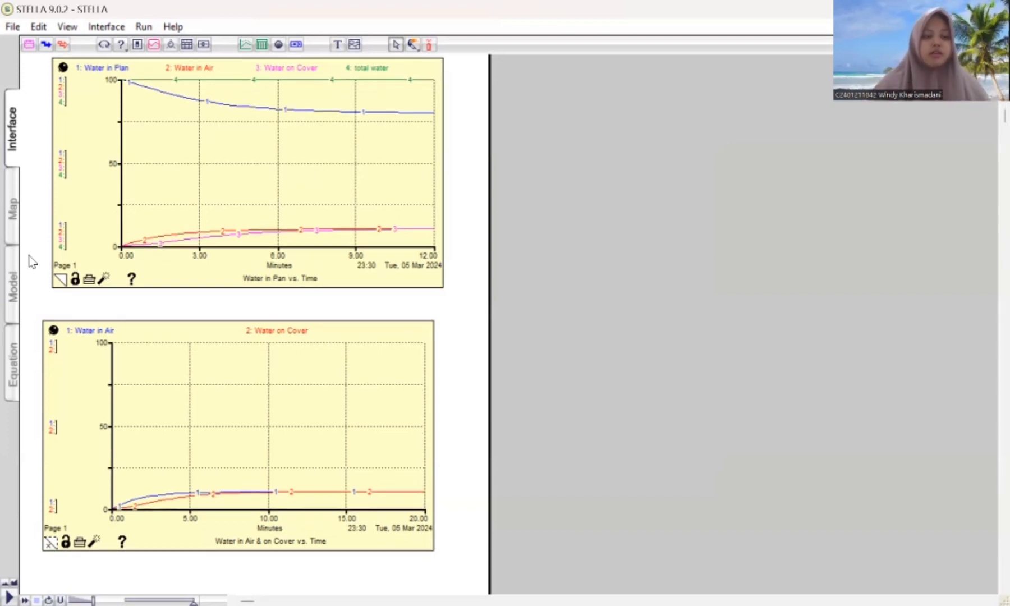
Review the model's equations and its stock-and-flow diagram, and return to the two graphs on the interface layer.
{"action": "left_click", "coordinate": [15, 363]}
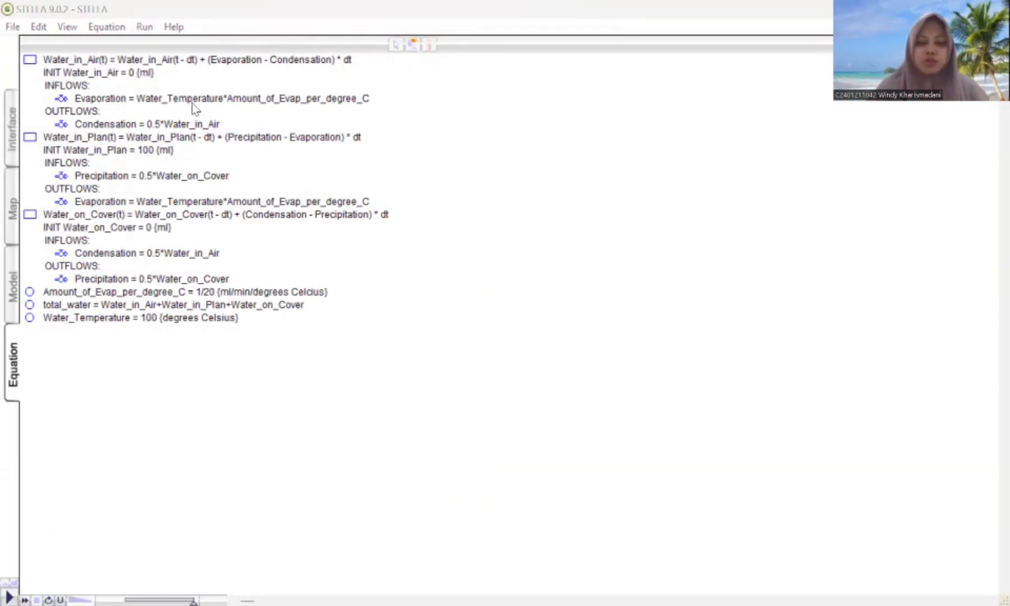
{"action": "left_click", "coordinate": [15, 280]}
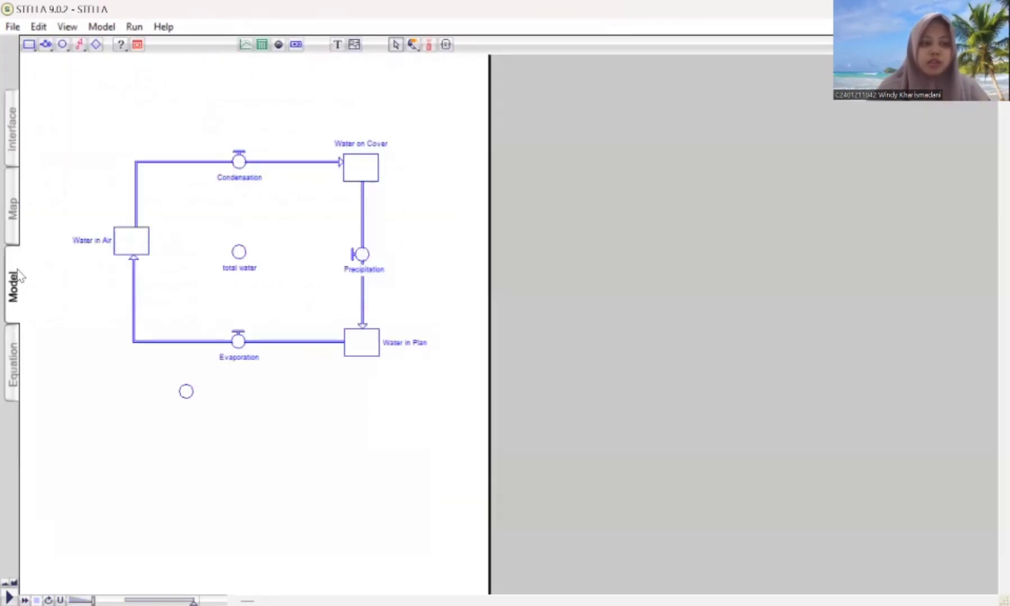
{"action": "left_click", "coordinate": [18, 217]}
{"action": "left_click", "coordinate": [15, 147]}
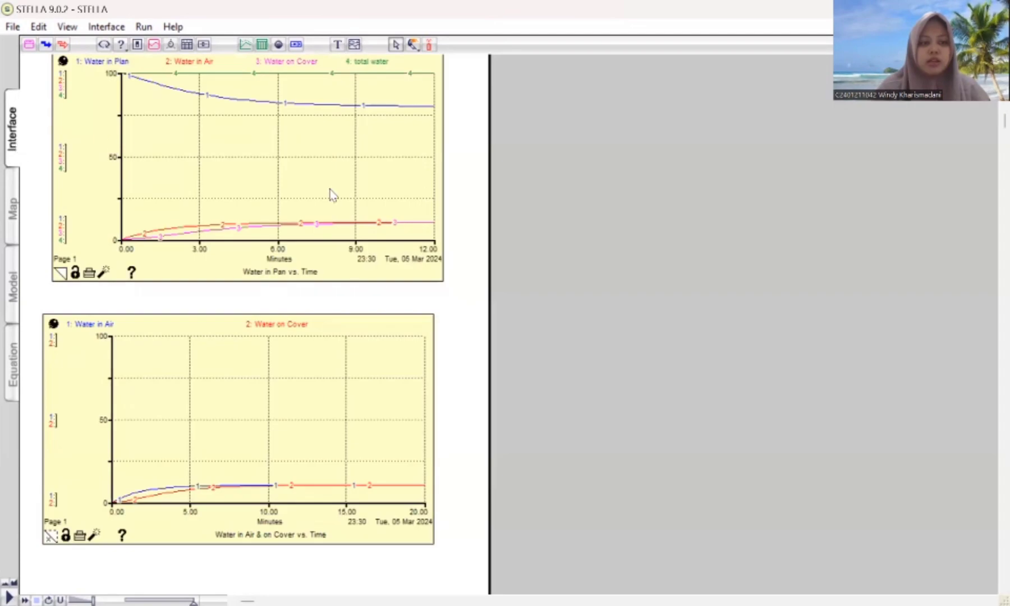
{"action": "scroll", "coordinate": [351, 197], "scroll_direction": "up", "scroll_amount": 1}
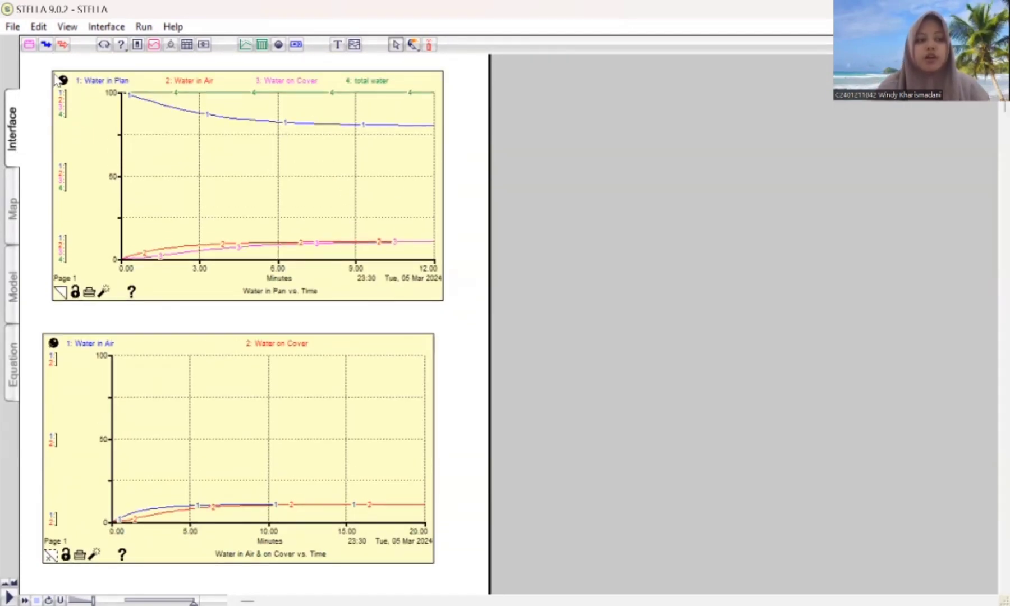
{"action": "left_click", "coordinate": [11, 27]}
{"action": "left_click", "coordinate": [45, 124]}
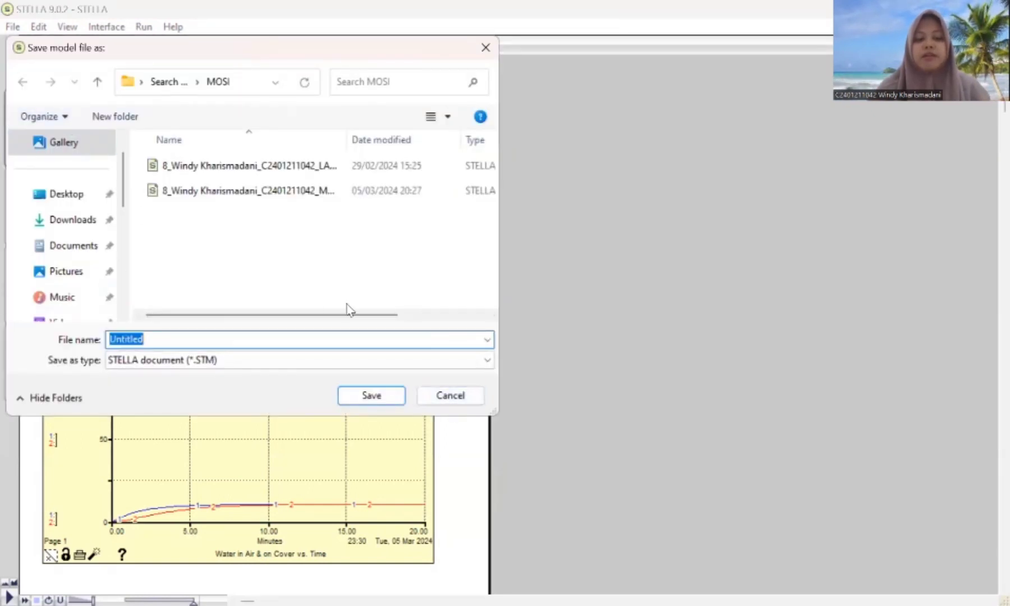
{"action": "left_click", "coordinate": [475, 401]}
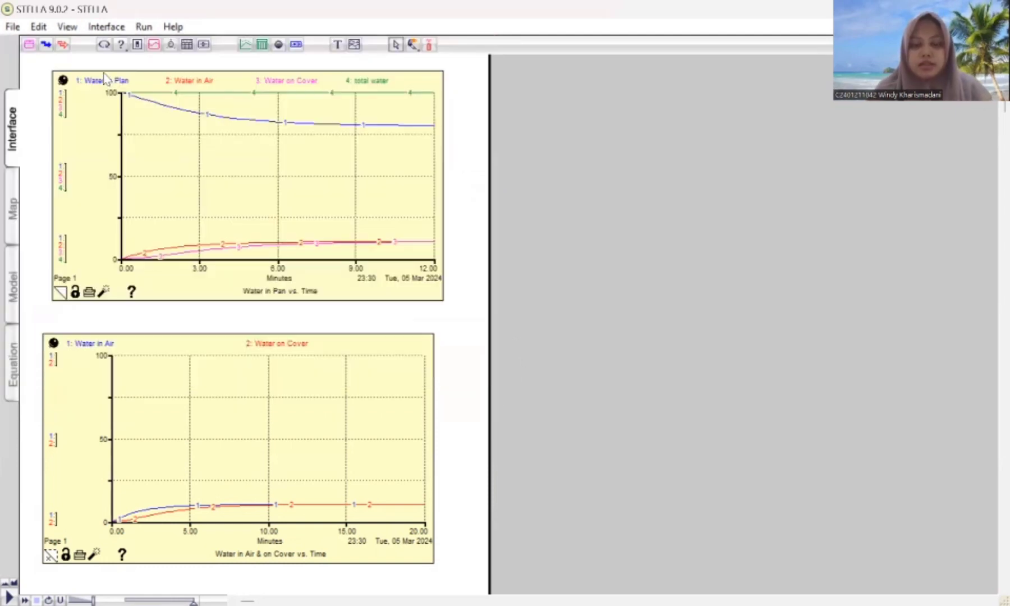